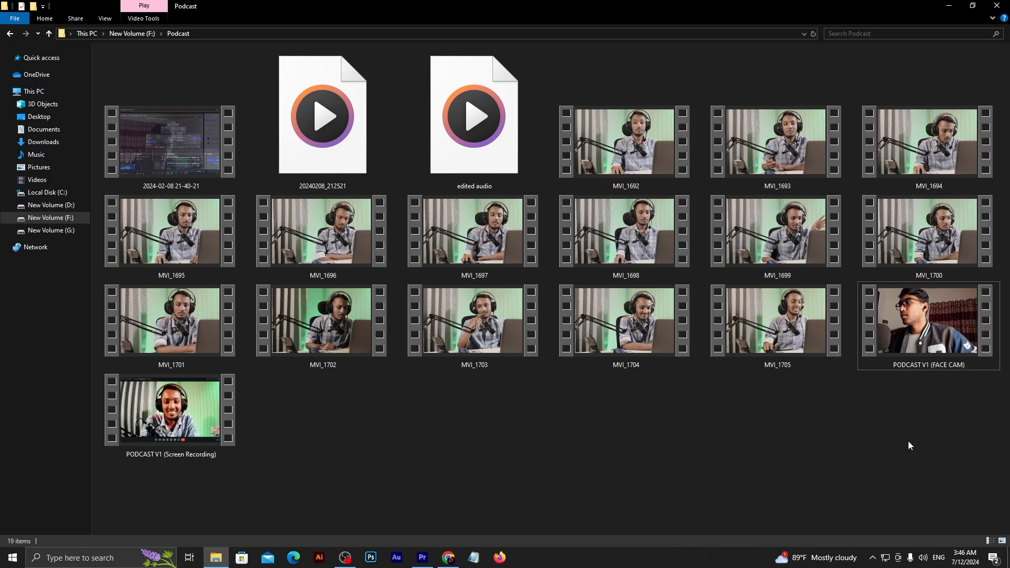
# Open the PODCAST V1 (FACE CAM) video from the Podcast folder for preview
pyautogui.doubleClick(931, 337)
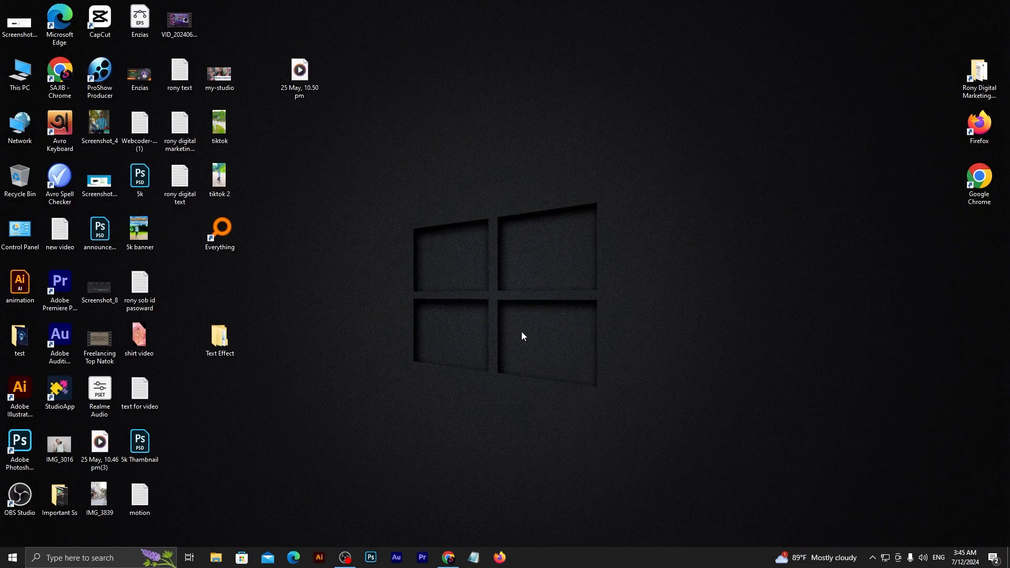
# Launch Premiere Pro and create a new project named "Podcast Editing tutorial"
pyautogui.click(421, 557)
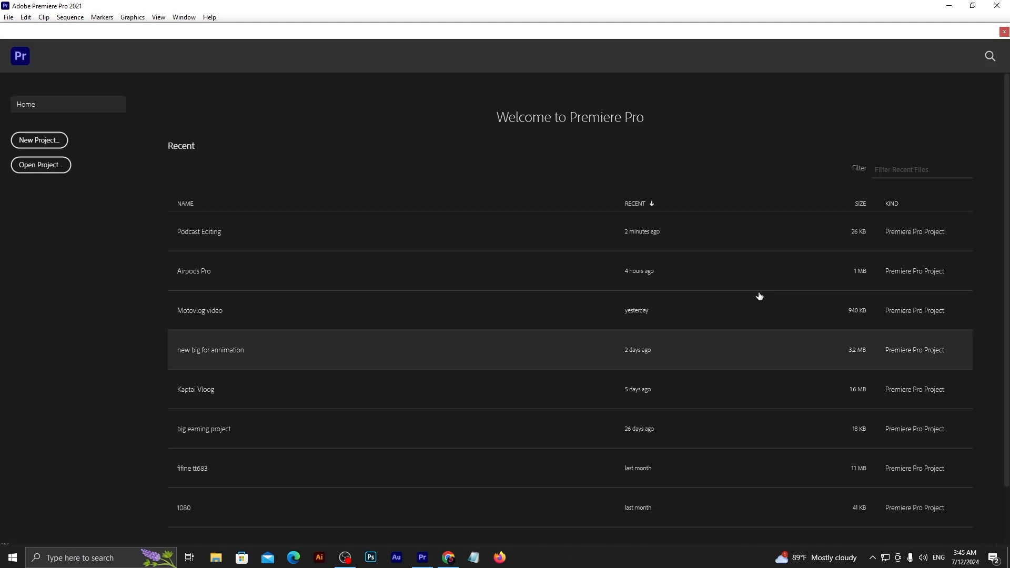
pyautogui.click(36, 141)
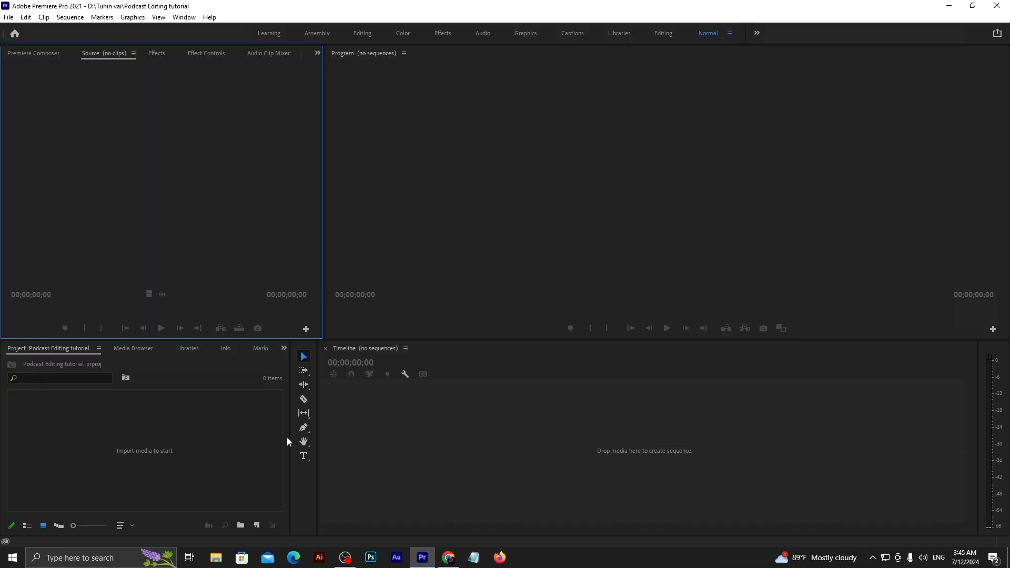
pyautogui.click(227, 439)
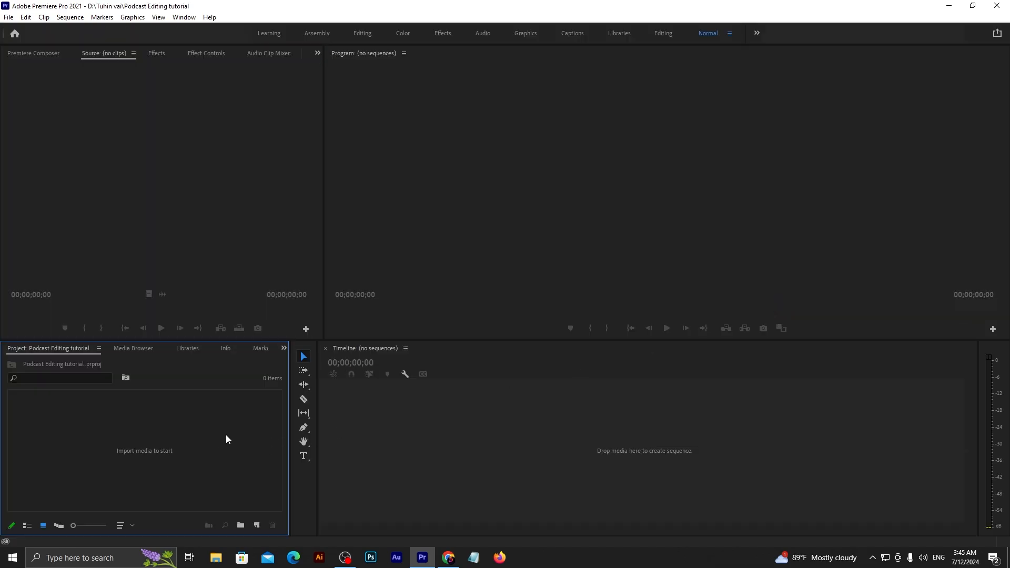
# Switch to File Explorer and open the Podcast folder on New Volume (F:)
pyautogui.click(216, 558)
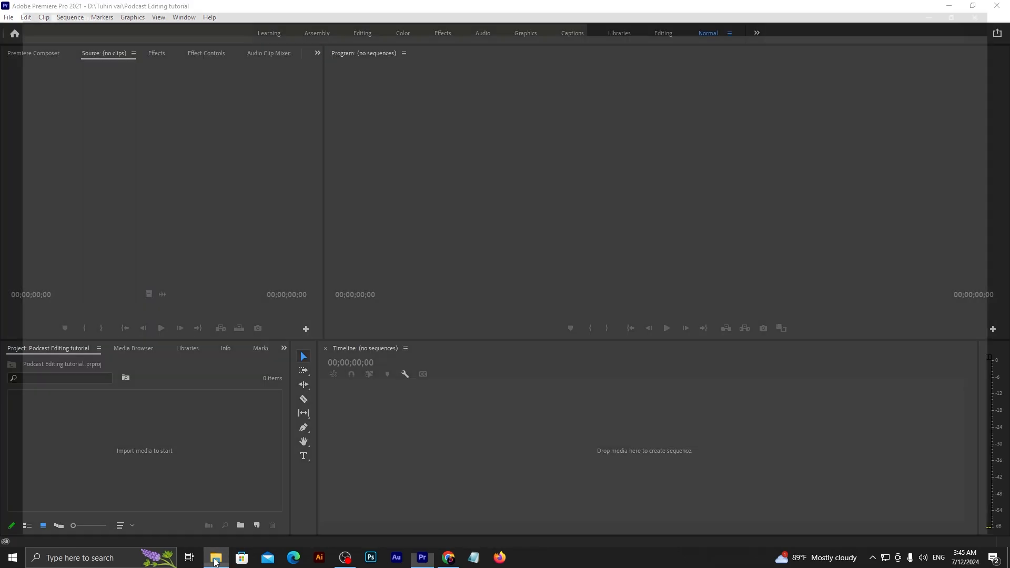
pyautogui.click(55, 94)
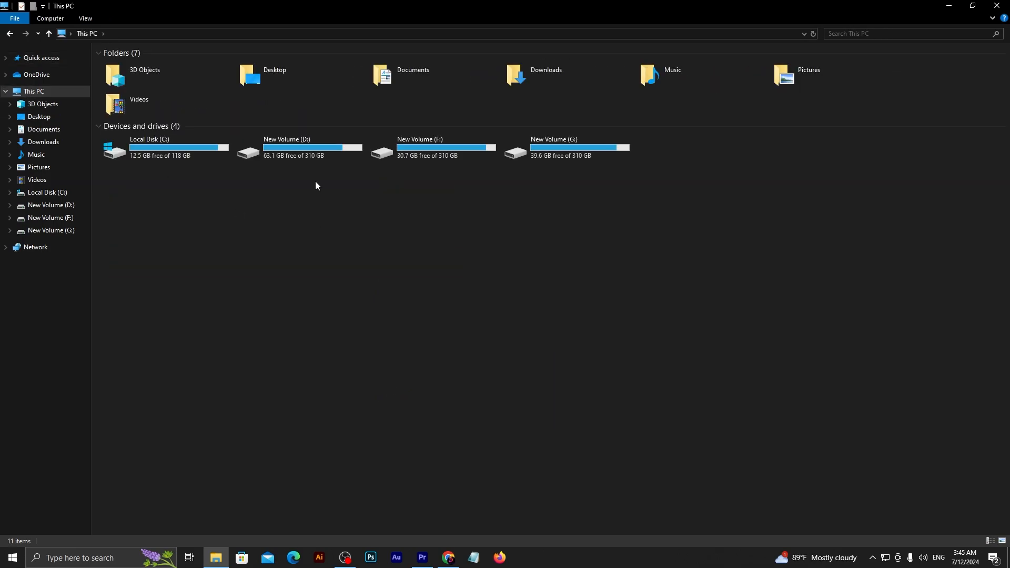
pyautogui.doubleClick(319, 155)
pyautogui.hotkey('alt', 'Left')
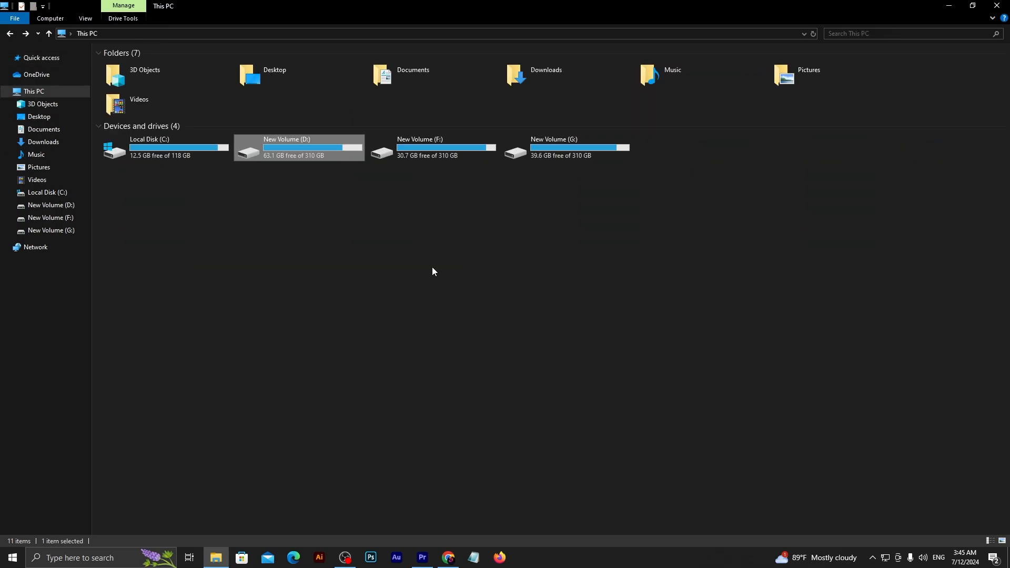
pyautogui.doubleClick(411, 156)
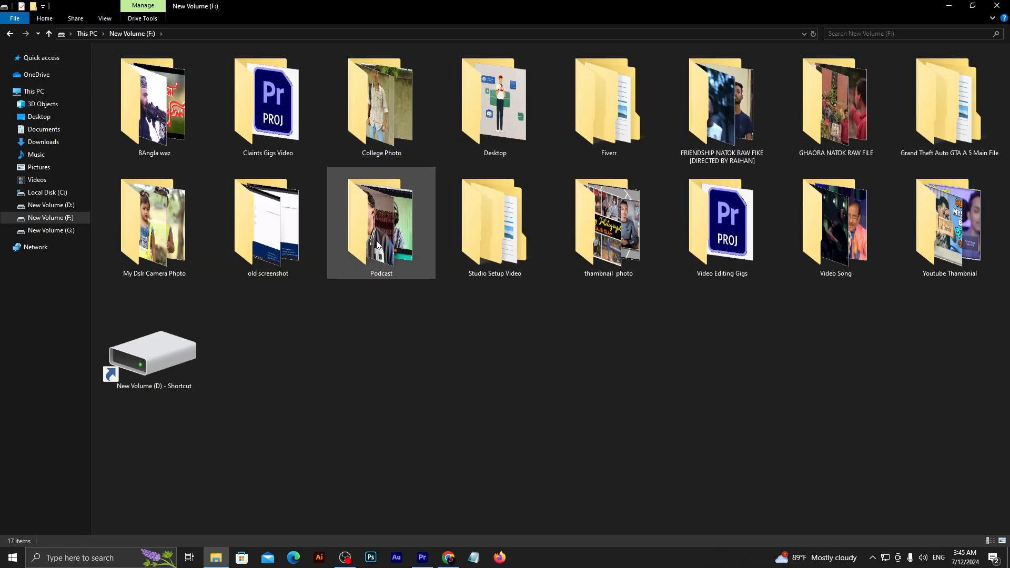
pyautogui.doubleClick(377, 239)
pyautogui.scroll(2, 562, 376)
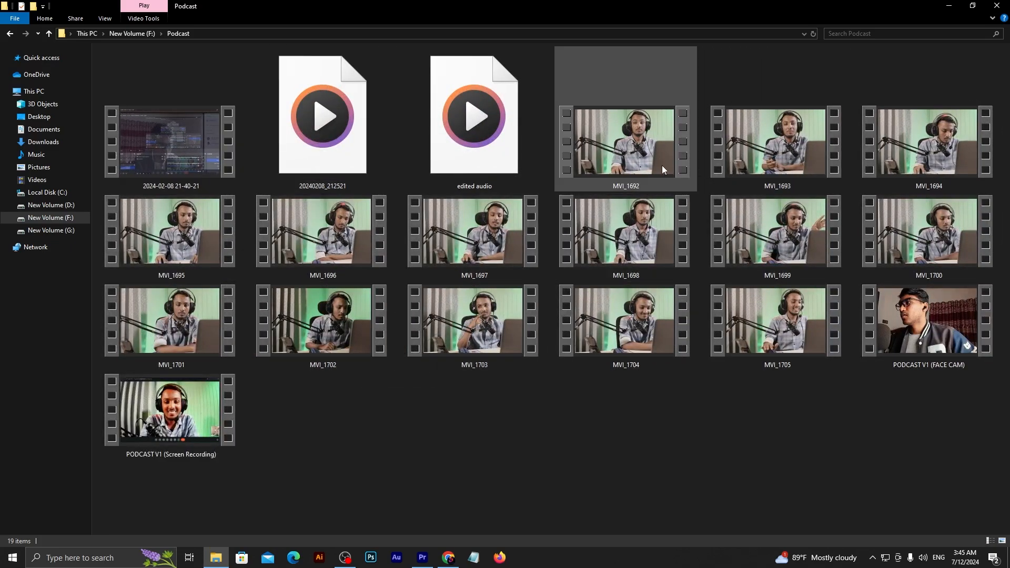
# Look over the range of camera clips from MVI_1692 to MVI_1705 in the Podcast folder
pyautogui.click(625, 164)
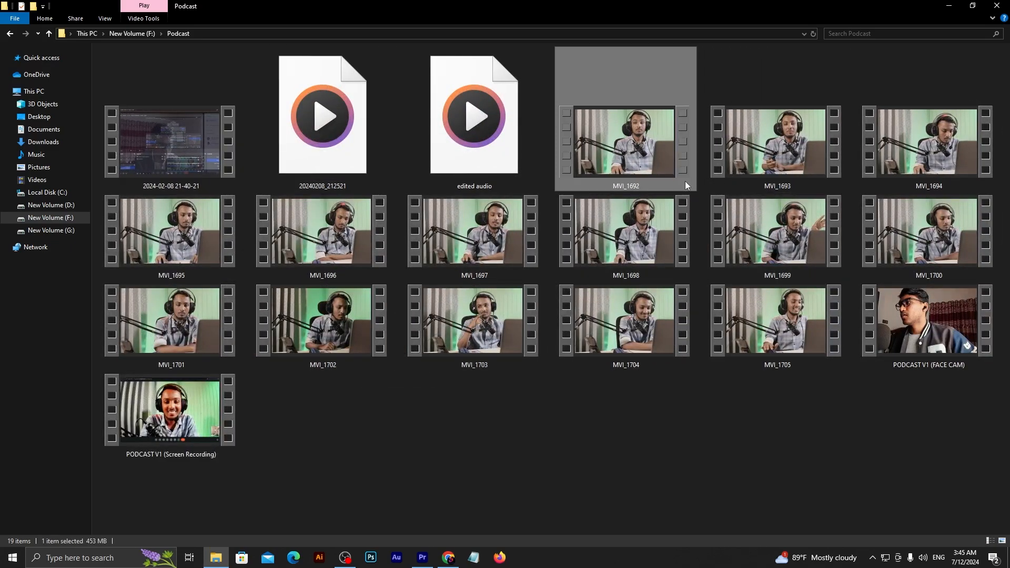
pyautogui.keyDown('shift'); pyautogui.click(775, 319); pyautogui.keyUp('shift')
pyautogui.moveTo(775, 343); pyautogui.dragTo(790, 361)
pyautogui.click(799, 416)
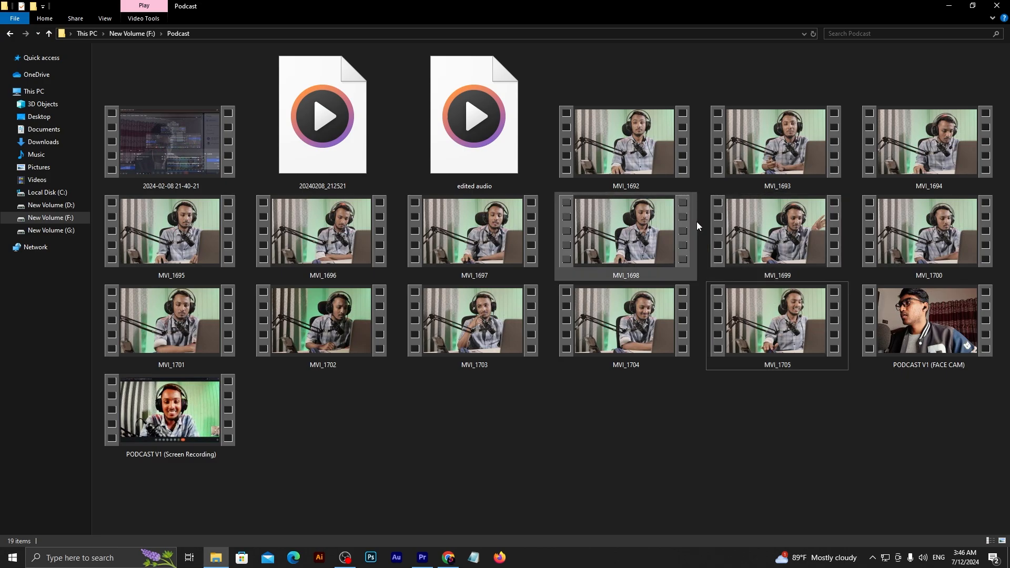
pyautogui.click(616, 145)
pyautogui.moveTo(930, 349)
pyautogui.mouseDown()
pyautogui.moveTo(921, 331)
pyautogui.moveTo(922, 353)
pyautogui.mouseUp()
pyautogui.click(906, 451)
pyautogui.doubleClick(927, 346)
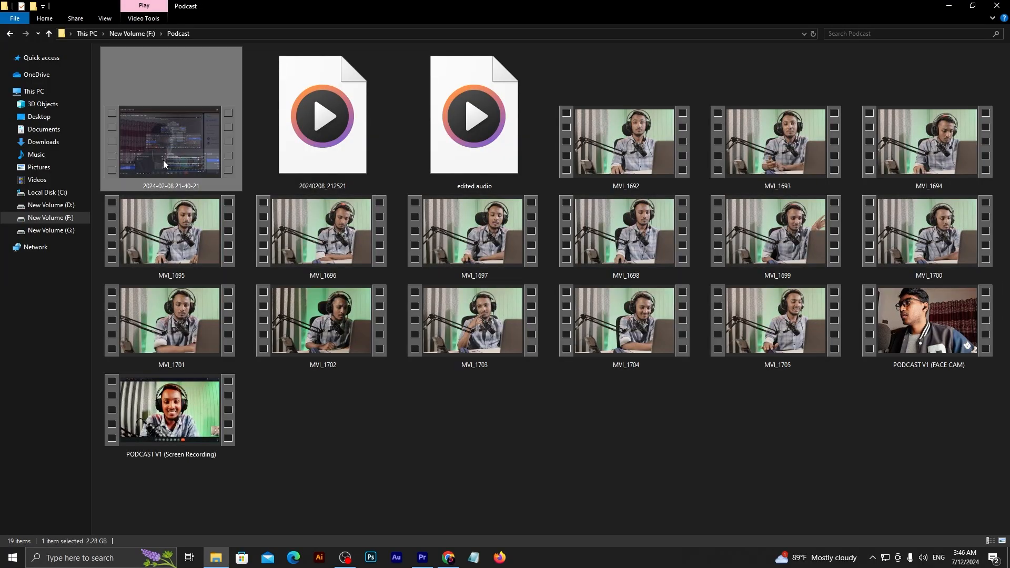
pyautogui.doubleClick(163, 160)
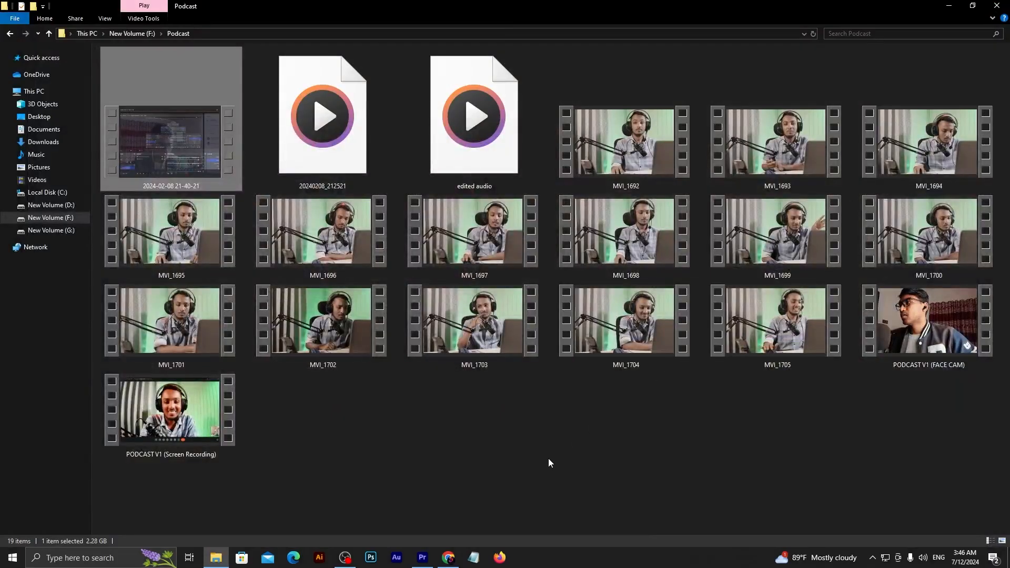
pyautogui.click(548, 460)
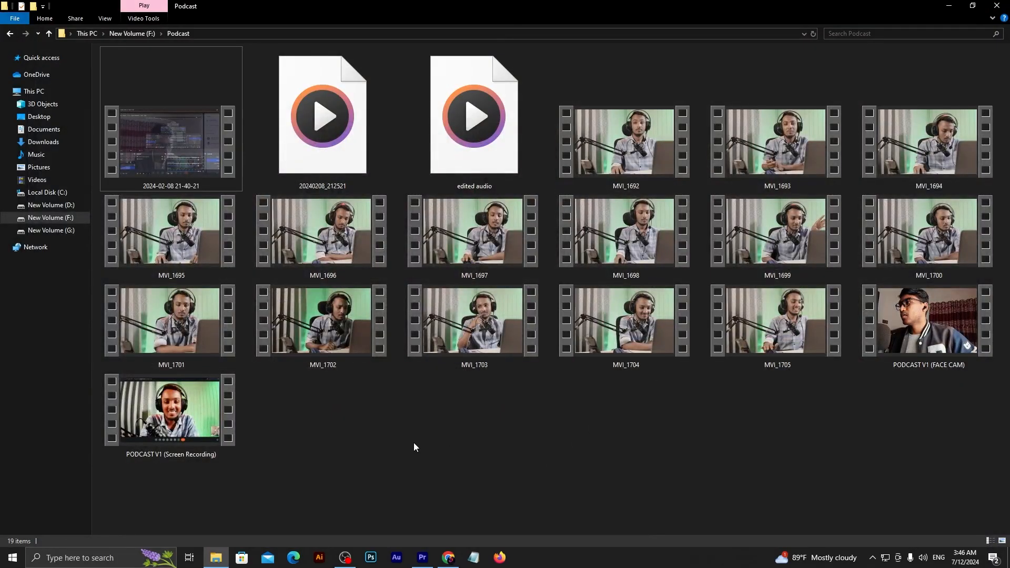
pyautogui.doubleClick(164, 422)
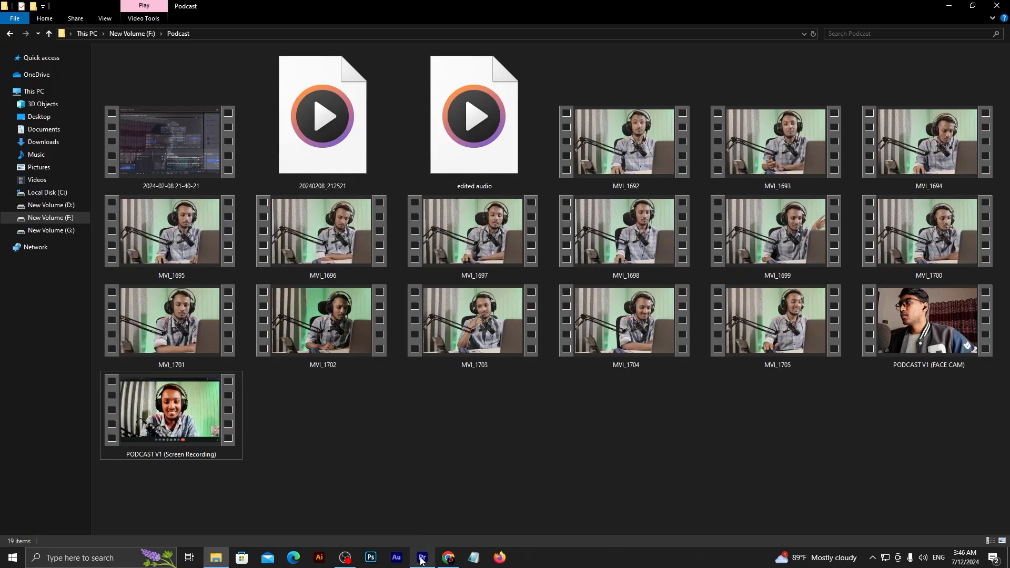
# Switch to Premiere Pro and create three project bins named My Footage, guest and Extra
pyautogui.click(421, 558)
pyautogui.rightClick(120, 443)
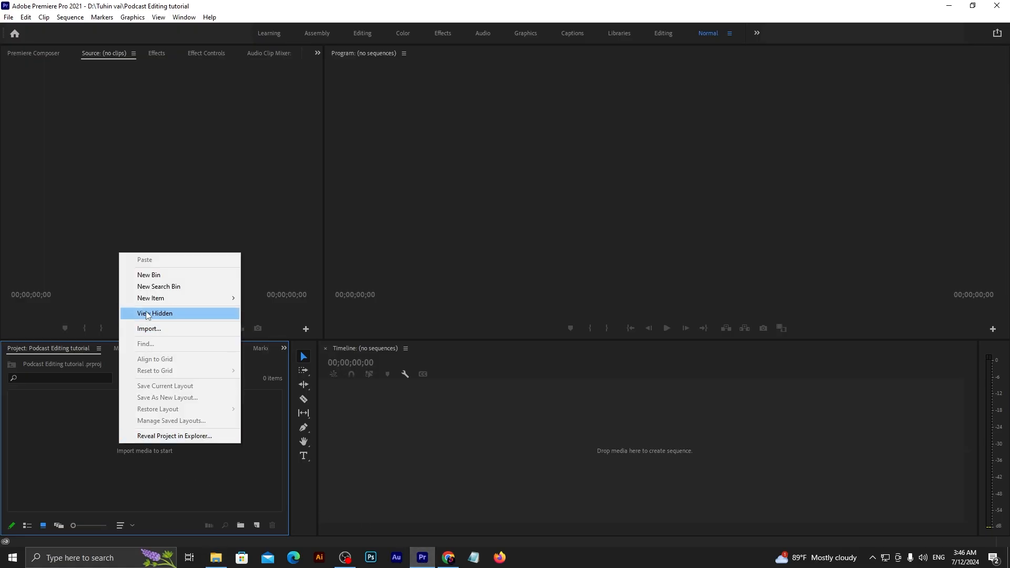
pyautogui.click(158, 272)
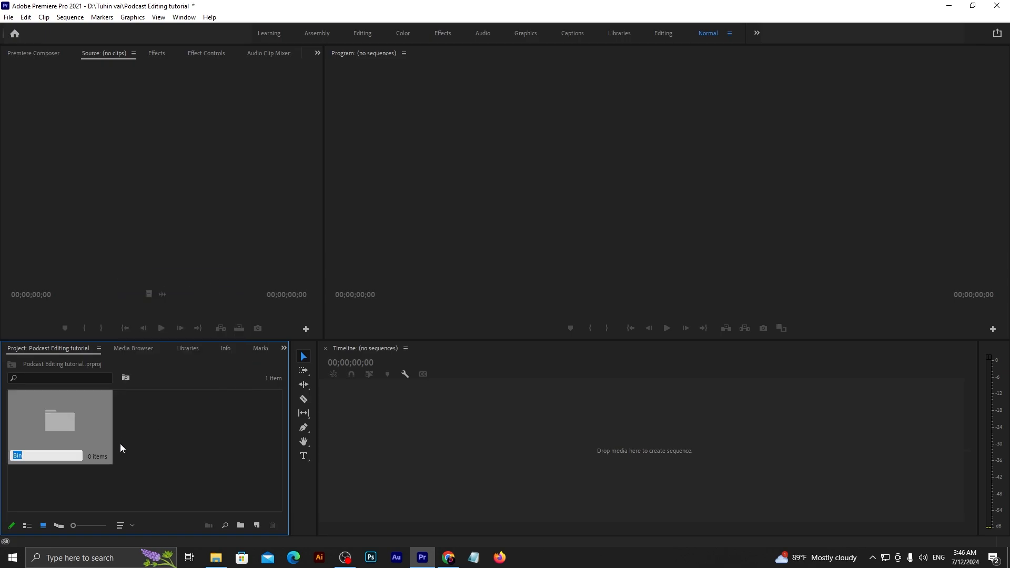
pyautogui.write('My Footage')
pyautogui.press('Return')
pyautogui.hotkey('ctrl', '/')
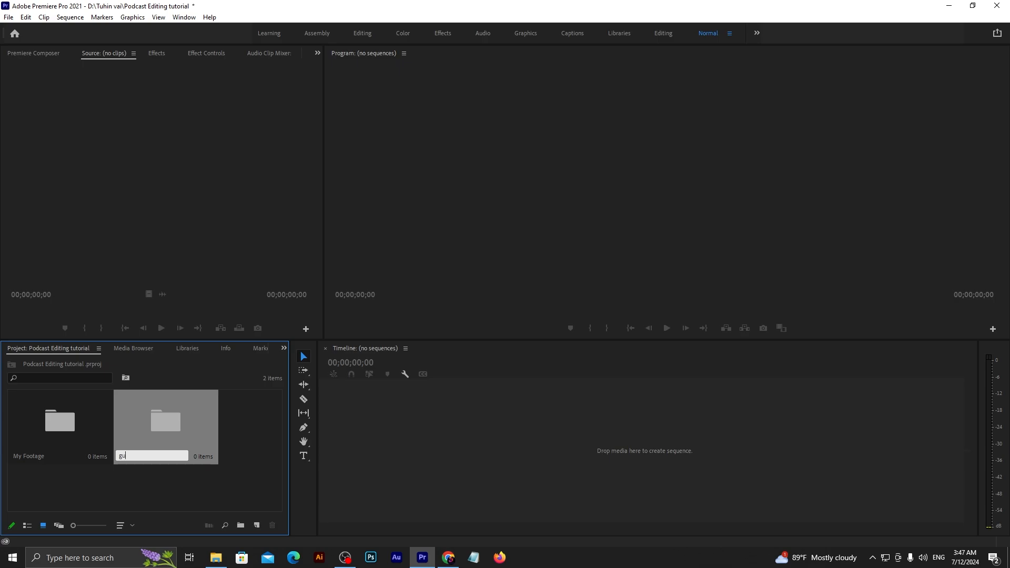
pyautogui.press('Return')
pyautogui.hotkey('ctrl', '/')
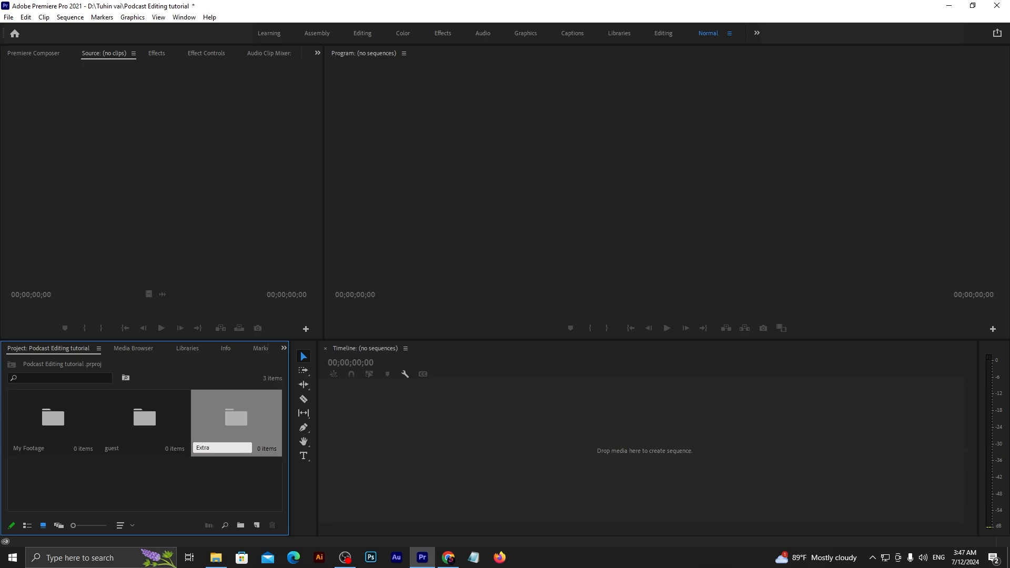
pyautogui.click(154, 499)
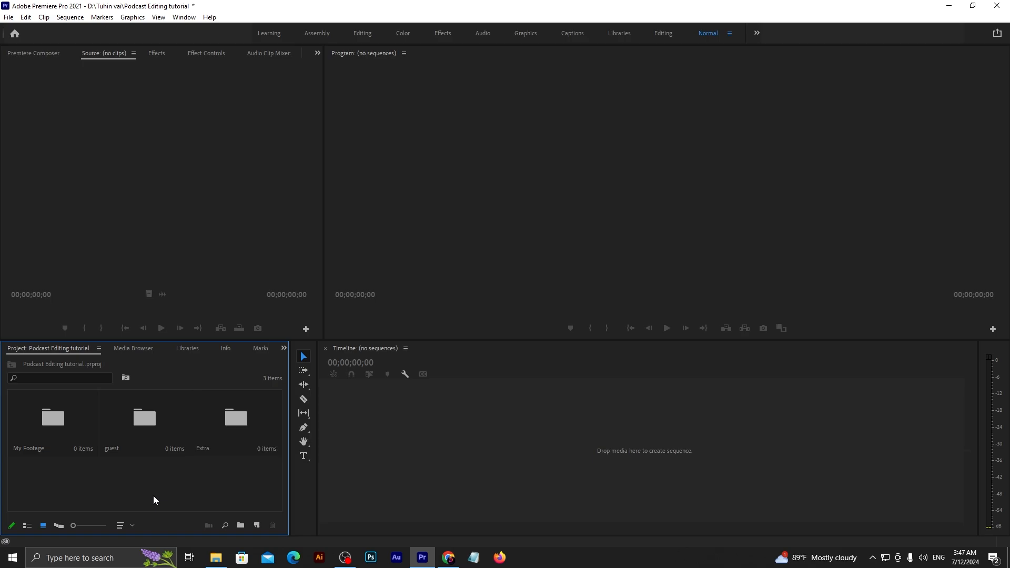
# Import the clips MVI_1695 to MVI_1698 from the Podcast folder into the My Footage bin
pyautogui.doubleClick(57, 440)
pyautogui.click(216, 557)
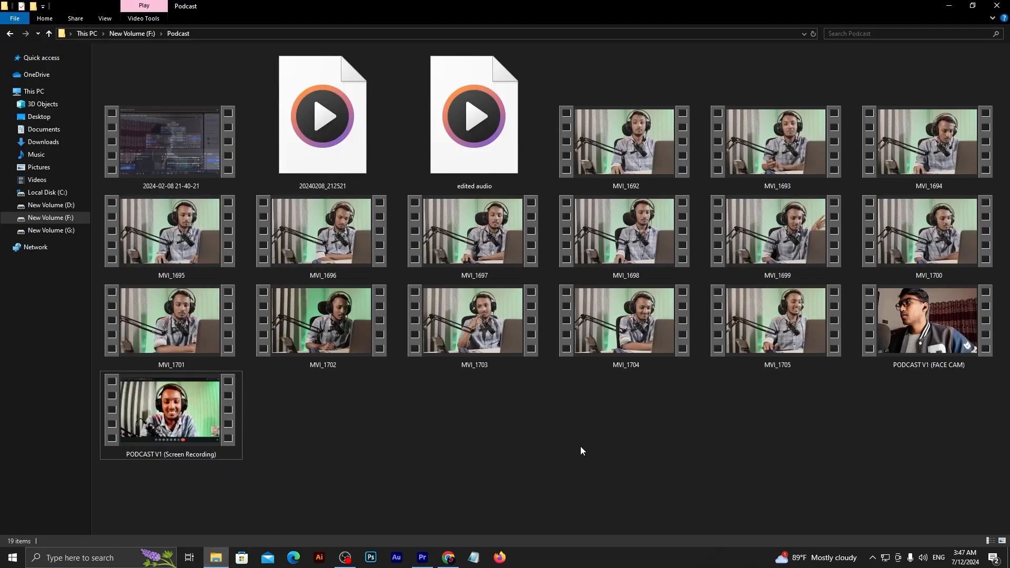
pyautogui.click(171, 225)
pyautogui.keyDown('shift'); pyautogui.click(622, 247); pyautogui.keyUp('shift')
pyautogui.moveTo(645, 235); pyautogui.dragTo(149, 443)
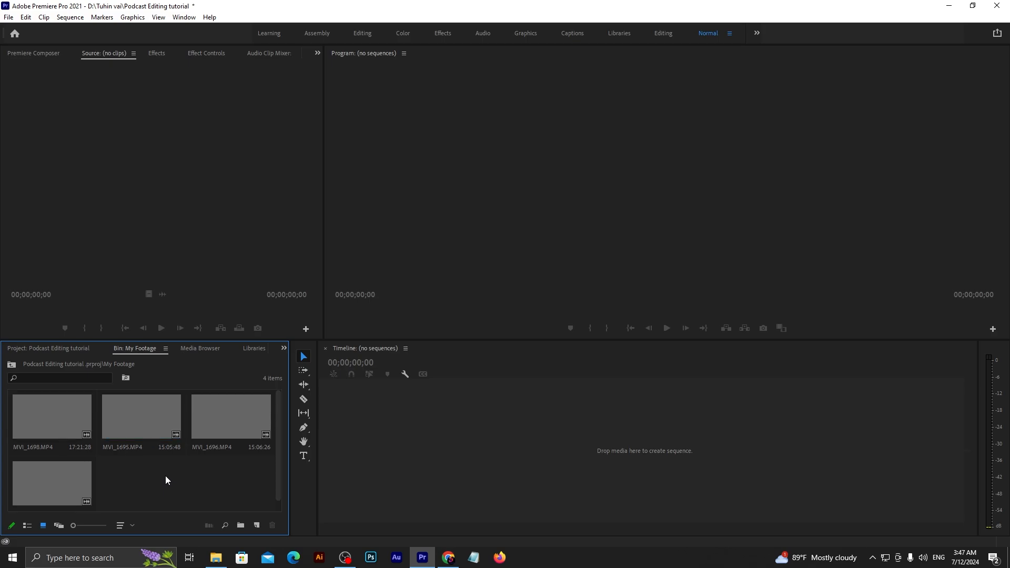
# Import the PODCAST V1 (FACE CAM) and PODCAST V1 (Screen Recording) videos into the guest bin
pyautogui.click(89, 352)
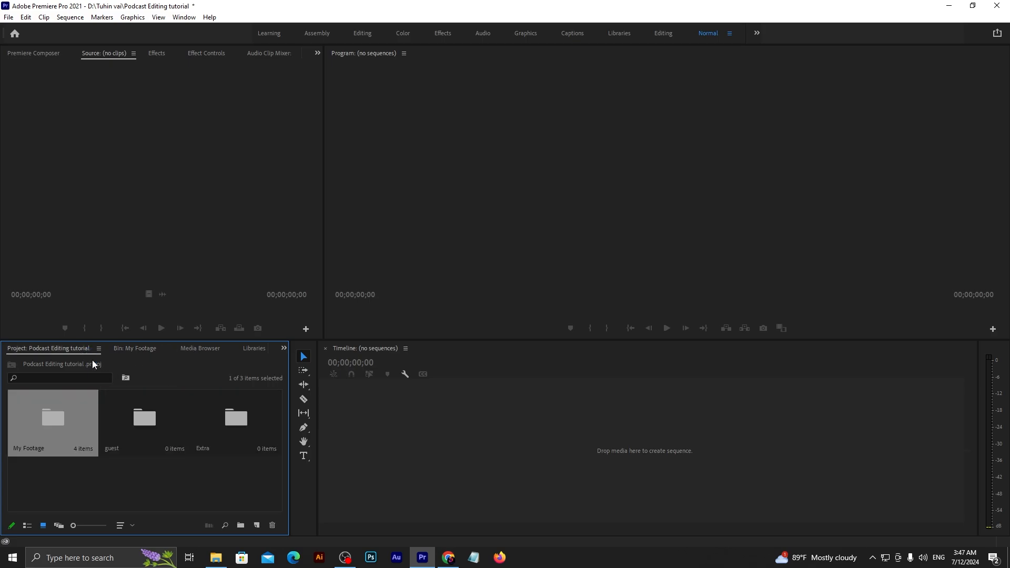
pyautogui.doubleClick(143, 450)
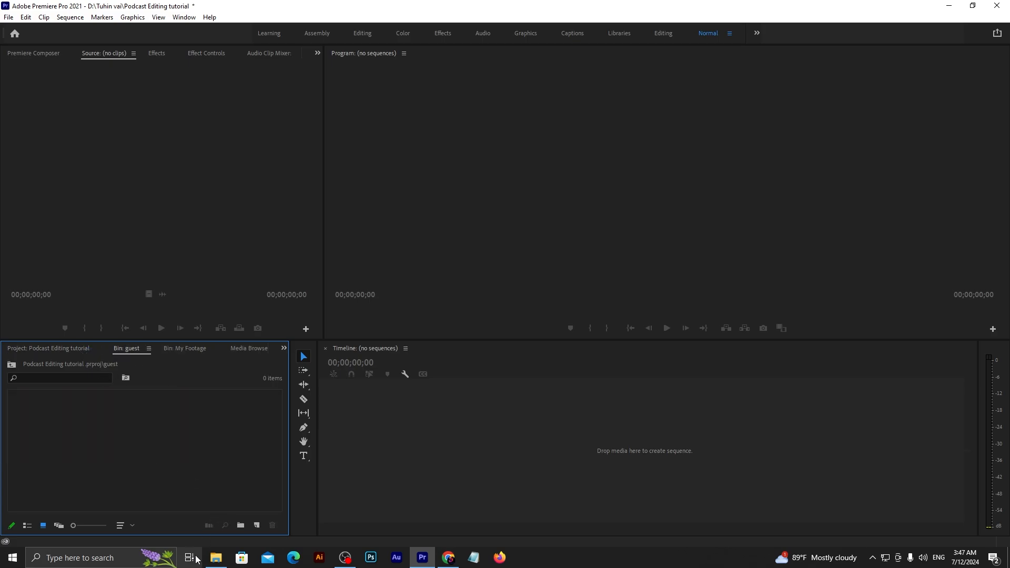
pyautogui.click(215, 558)
pyautogui.click(387, 401)
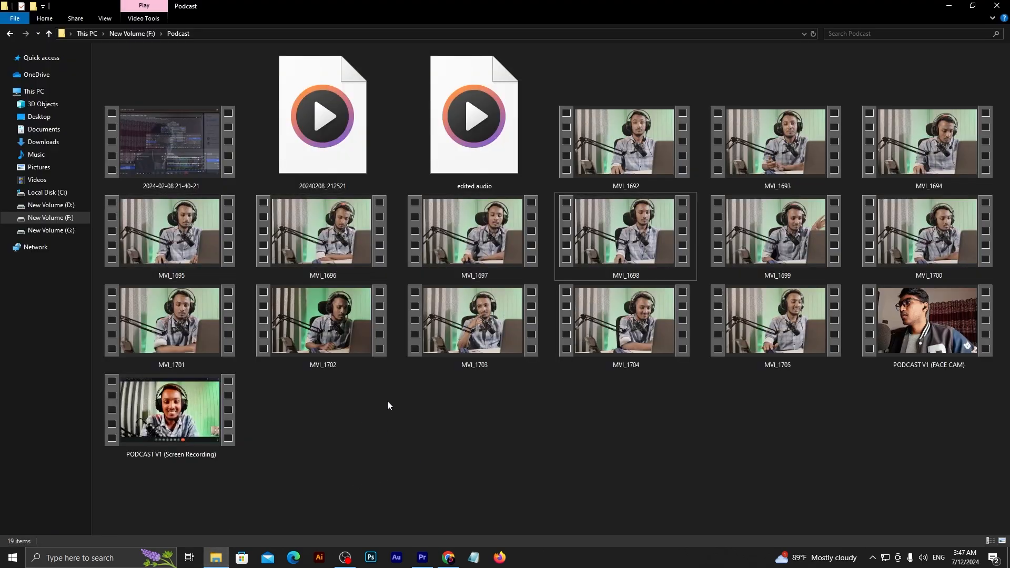
pyautogui.click(907, 334)
pyautogui.keyDown('ctrl'); pyautogui.click(199, 424); pyautogui.keyUp('ctrl')
pyautogui.moveTo(907, 335); pyautogui.dragTo(173, 470)
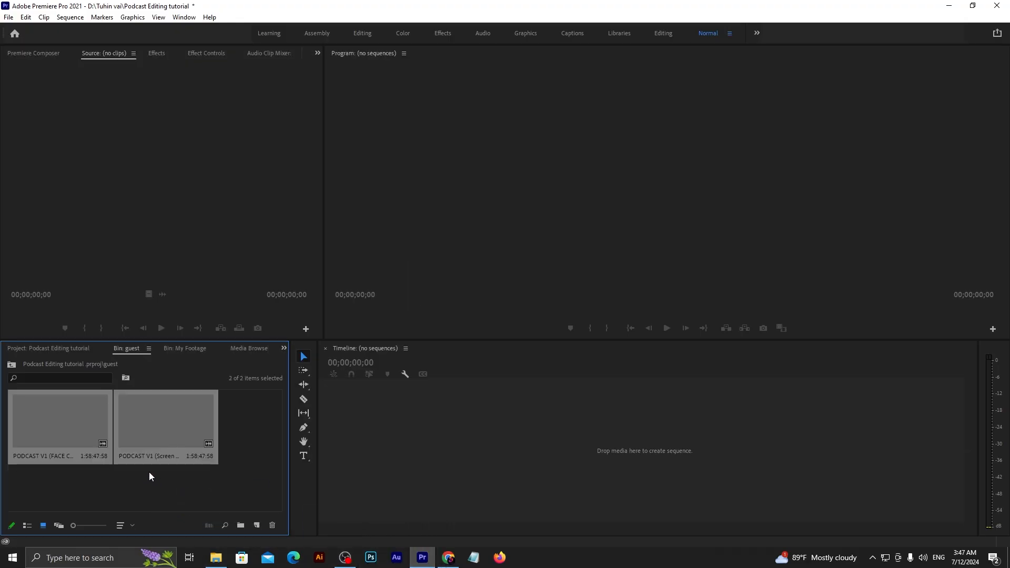
# Import the "edited audio" file from the Podcast folder into the Extra bin
pyautogui.click(65, 350)
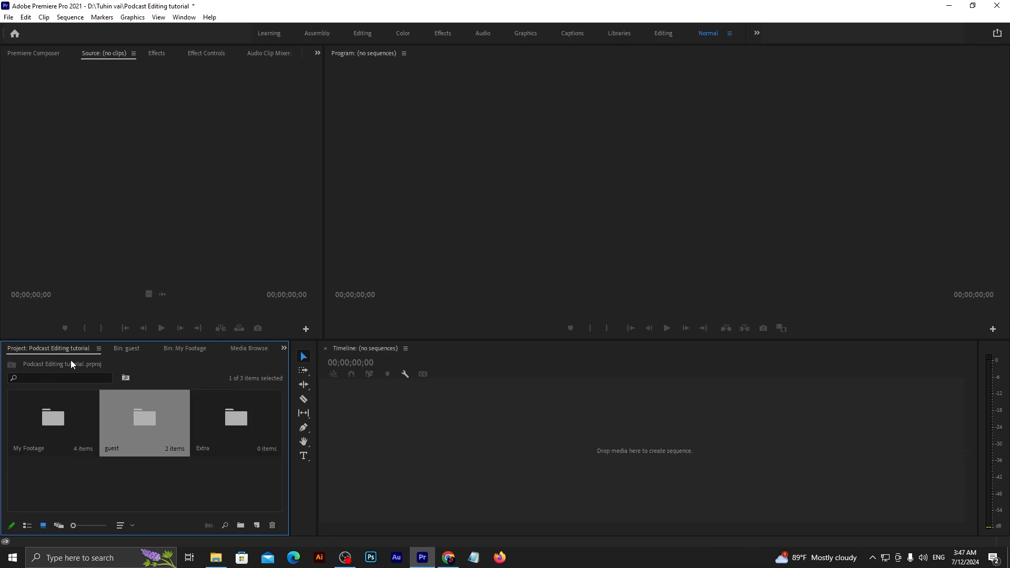
pyautogui.click(117, 494)
pyautogui.click(229, 431)
pyautogui.doubleClick(229, 431)
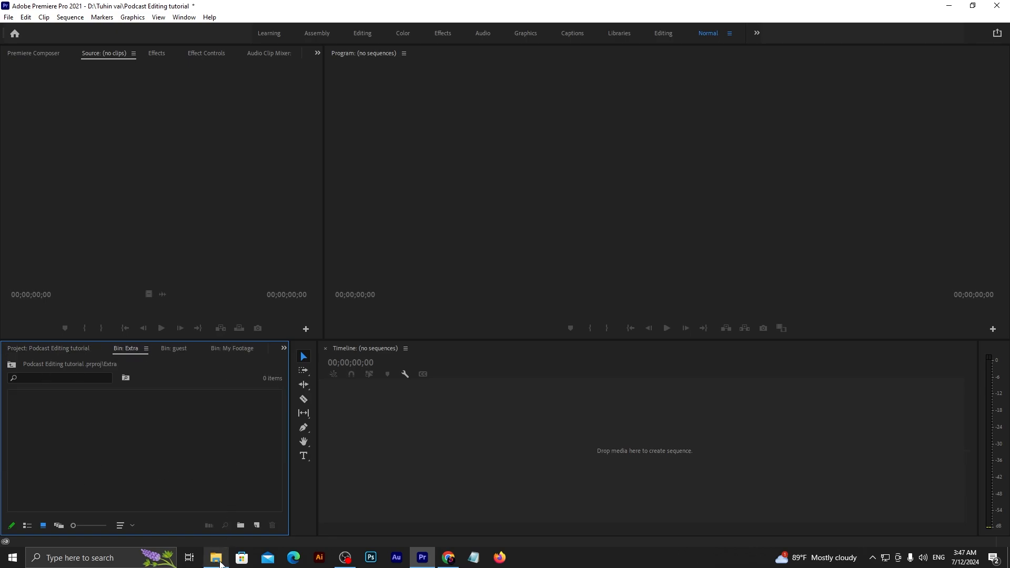
pyautogui.hotkey('alt', 'Tab')
pyautogui.click(507, 439)
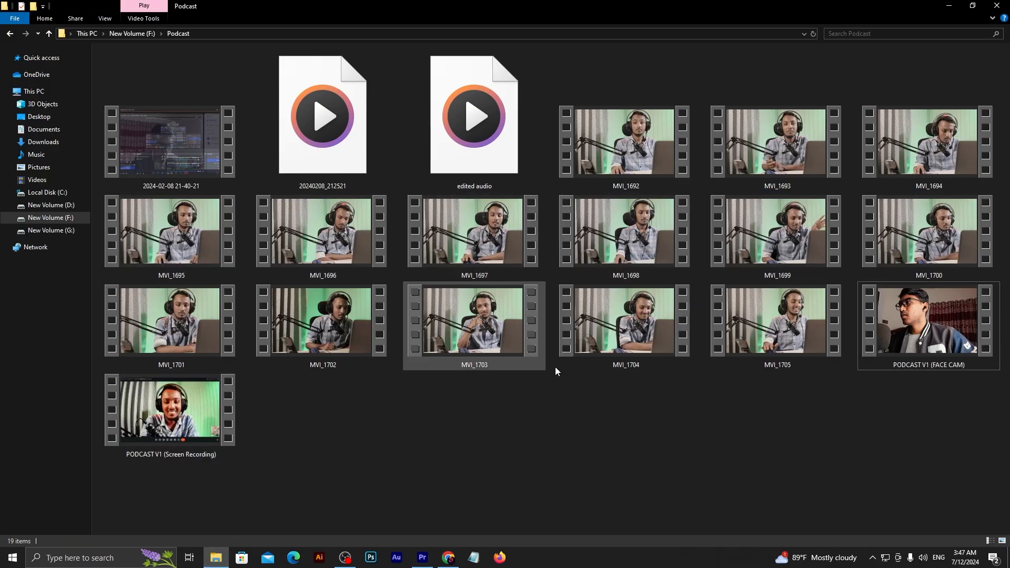
pyautogui.click(472, 145)
pyautogui.moveTo(504, 131); pyautogui.dragTo(82, 455)
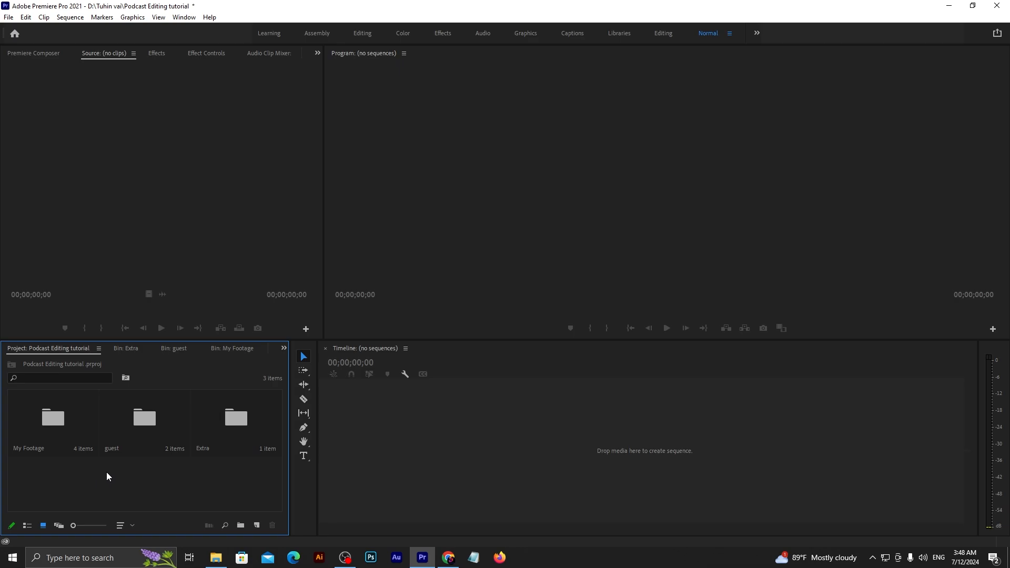
# Open MVI_1698.MP4 from the My Footage bin in the source monitor and create a sequence from it on the timeline
pyautogui.doubleClick(61, 431)
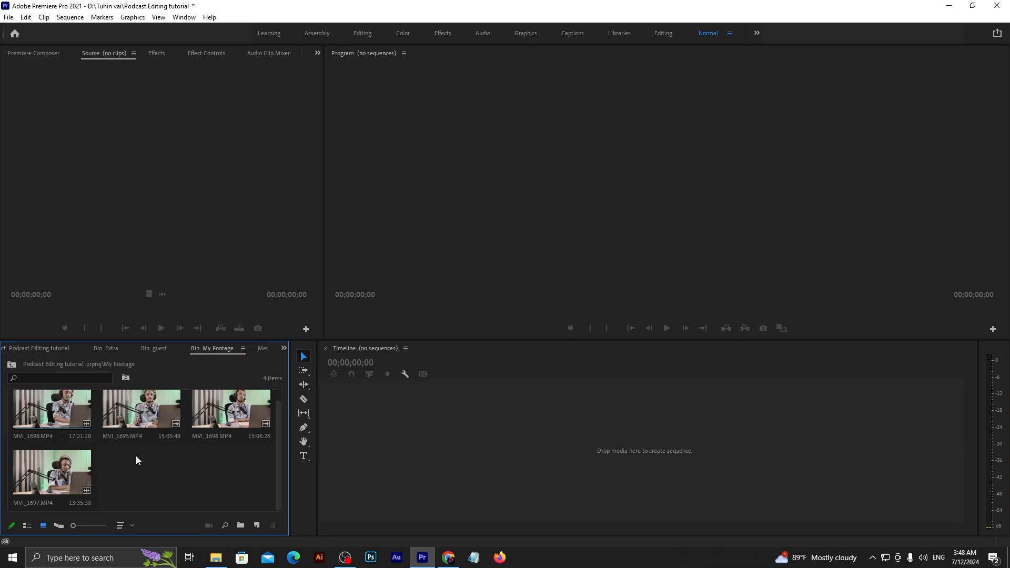
pyautogui.doubleClick(62, 419)
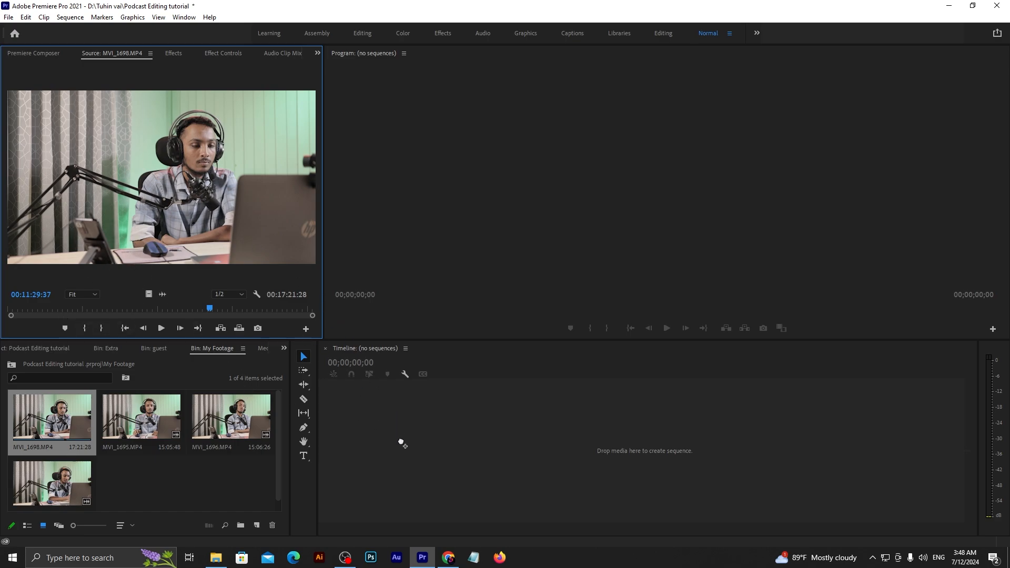
pyautogui.moveTo(402, 447); pyautogui.dragTo(542, 479)
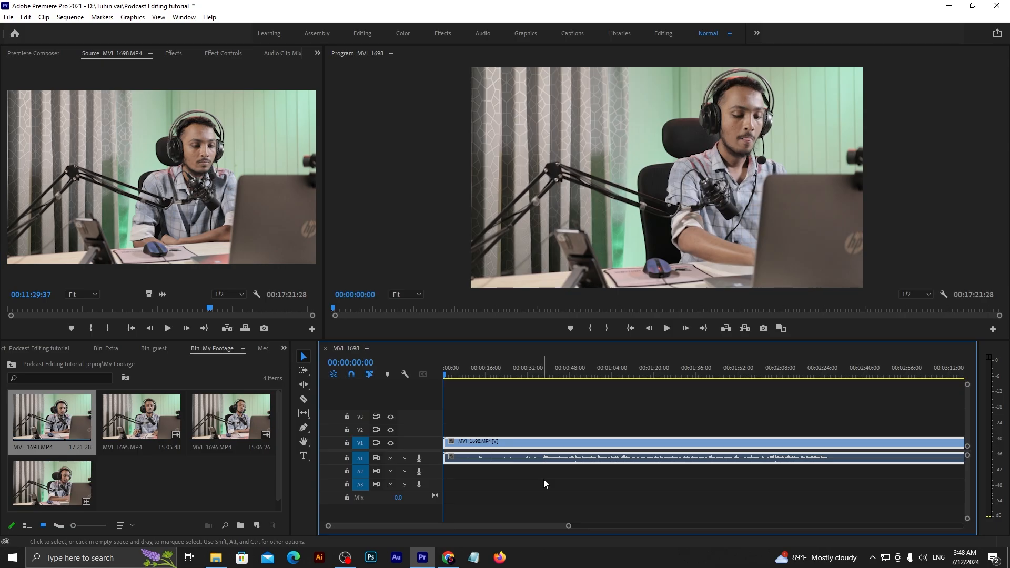
pyautogui.scroll(-7, 544, 480)
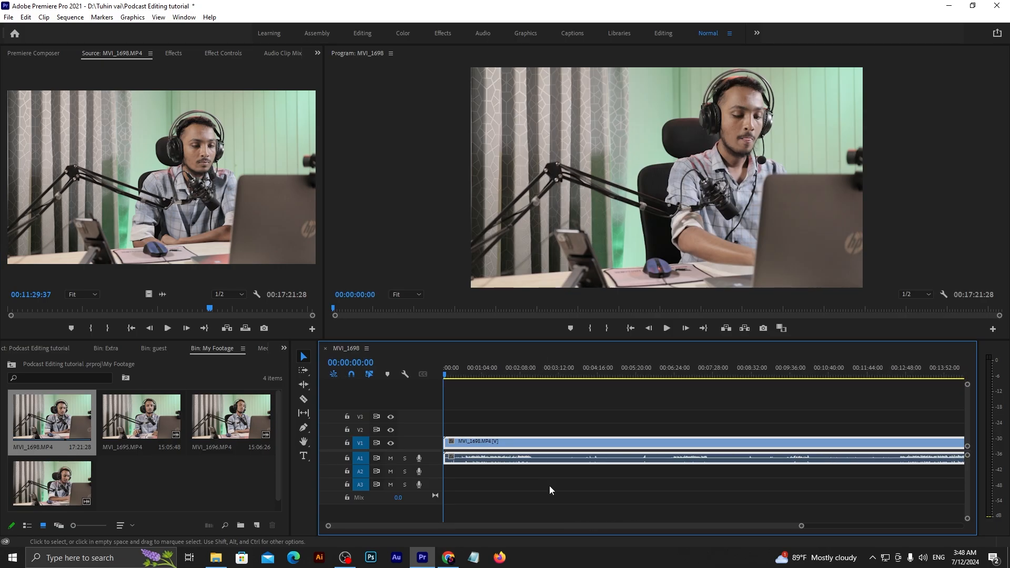
pyautogui.click(157, 440)
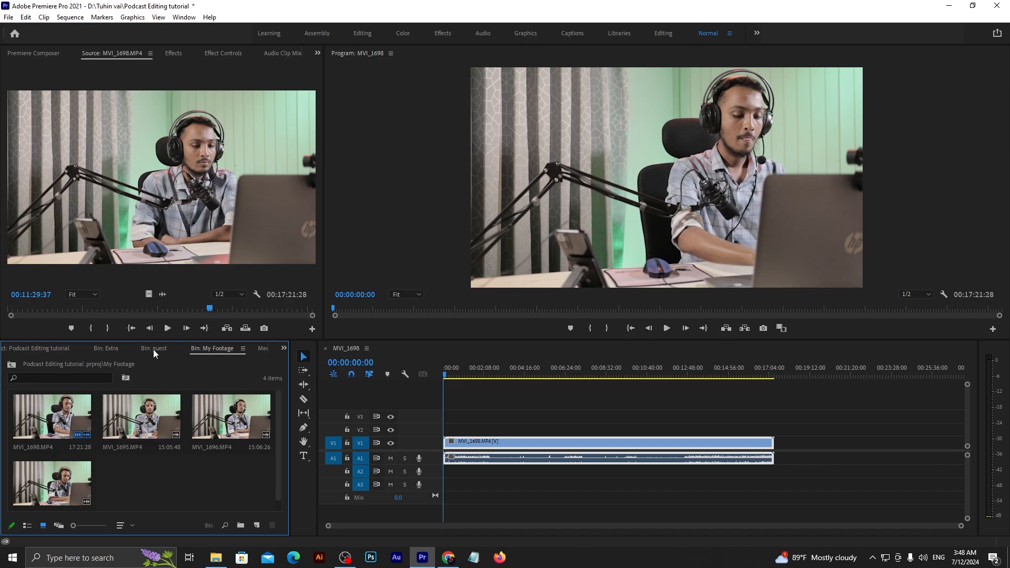
# Place the edited audio file from the Extra bin on track A2 and shift the MVI_1698 clip to start at about 00:12:00
pyautogui.click(112, 348)
pyautogui.doubleClick(102, 443)
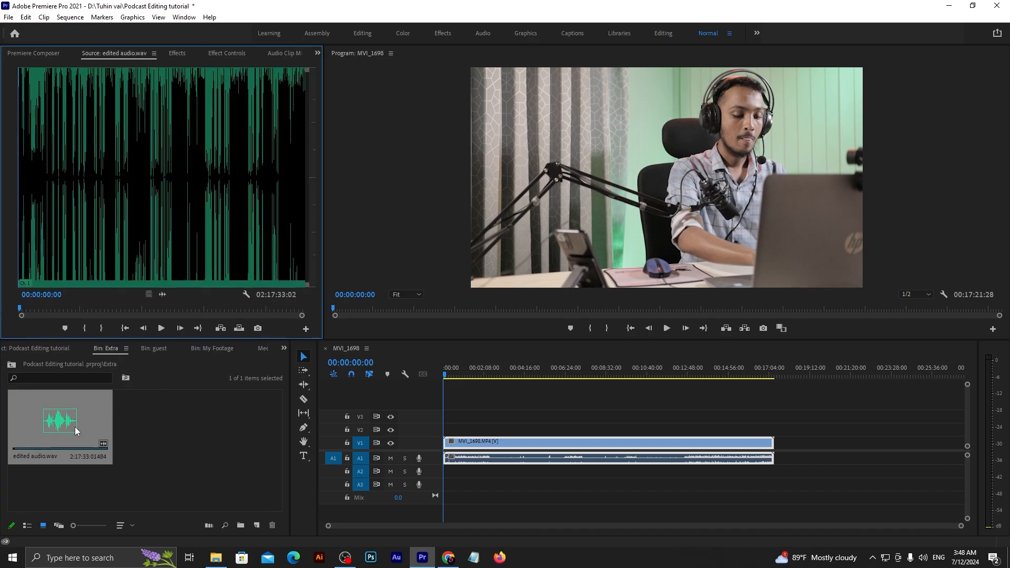
pyautogui.moveTo(268, 335); pyautogui.dragTo(455, 478)
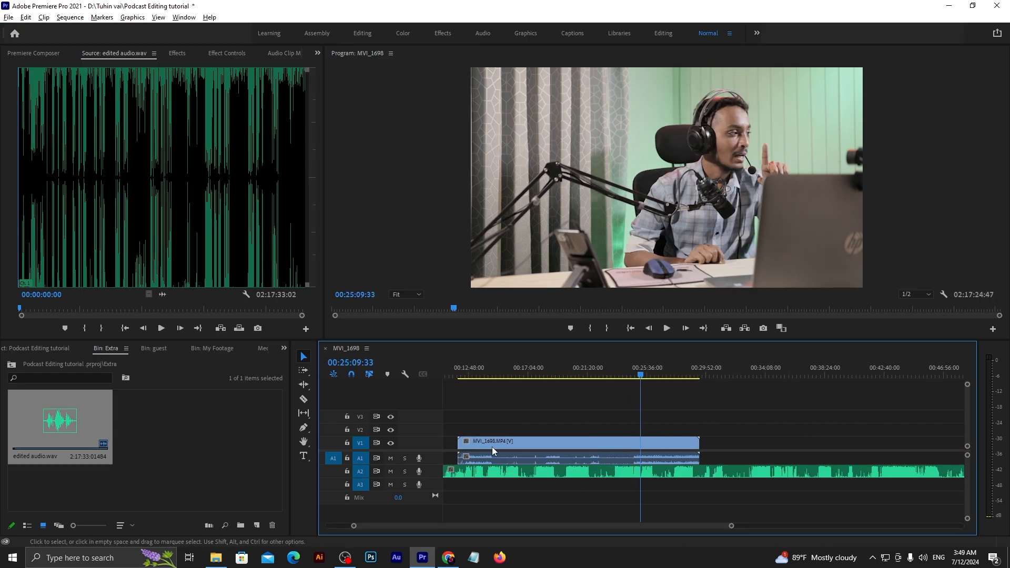
pyautogui.scroll(3, 491, 446)
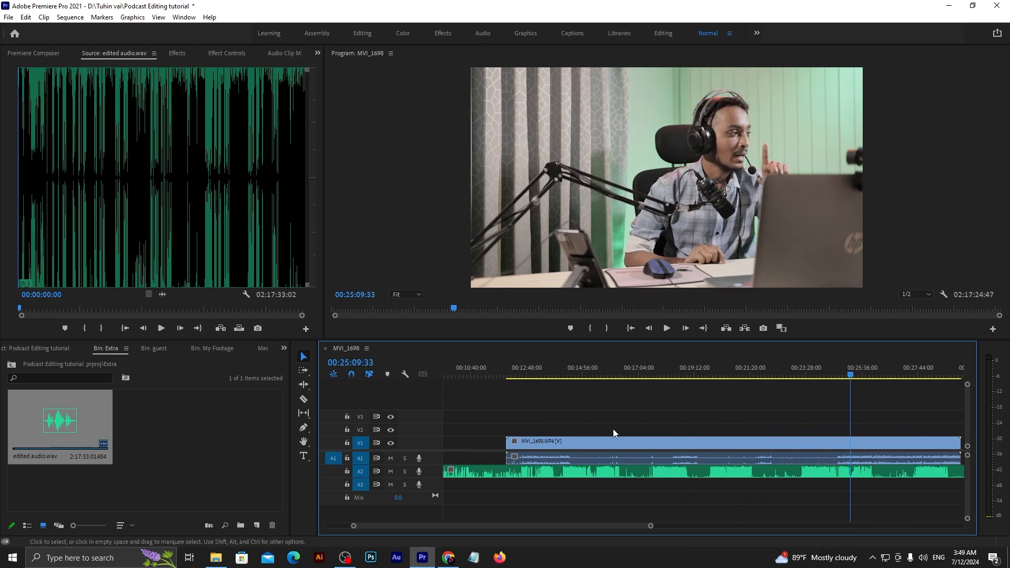
pyautogui.scroll(-2, 617, 496)
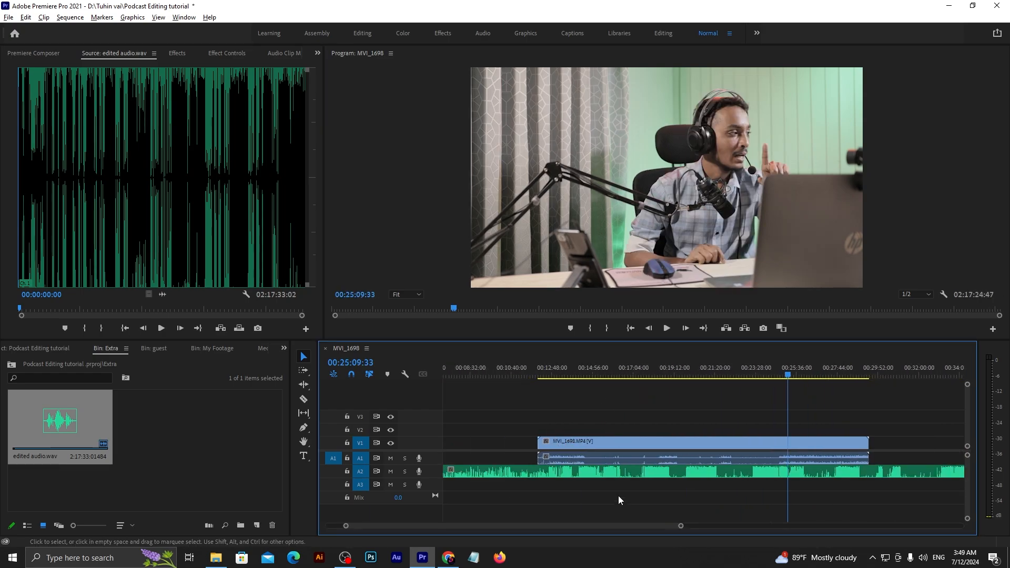
# Play the sequence from about 00:12:48 to check how the MVI_1698 clip lines up with the edited audio
pyautogui.click(557, 364)
pyautogui.click(697, 500)
pyautogui.press('space')
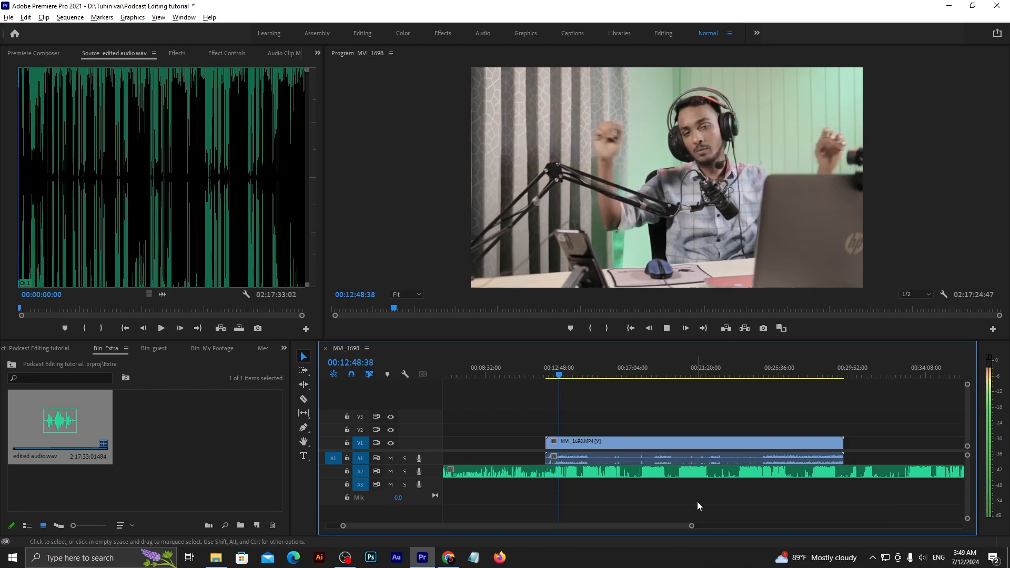
pyautogui.scroll(-2, 696, 501)
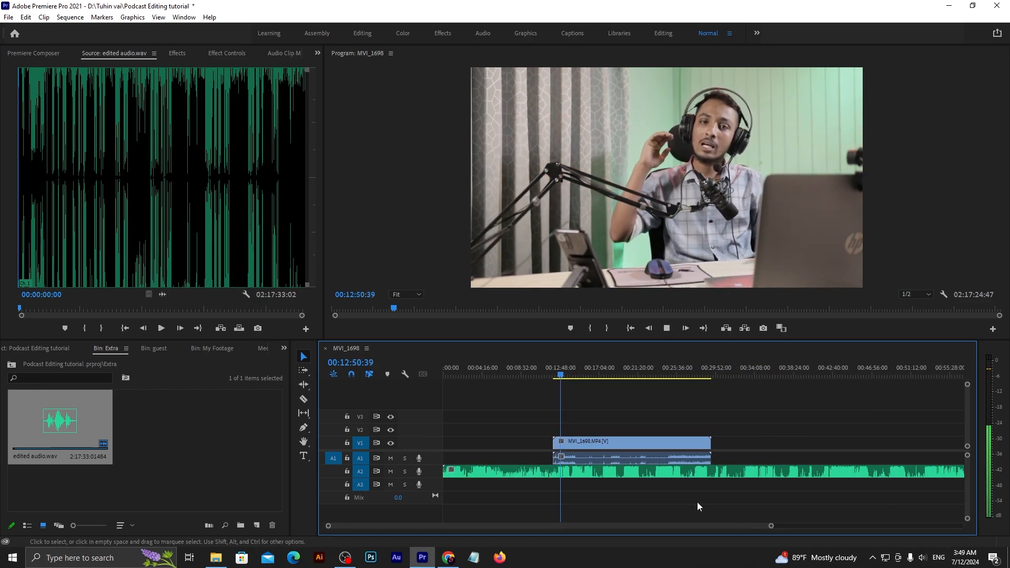
pyautogui.press('space')
pyautogui.click(680, 514)
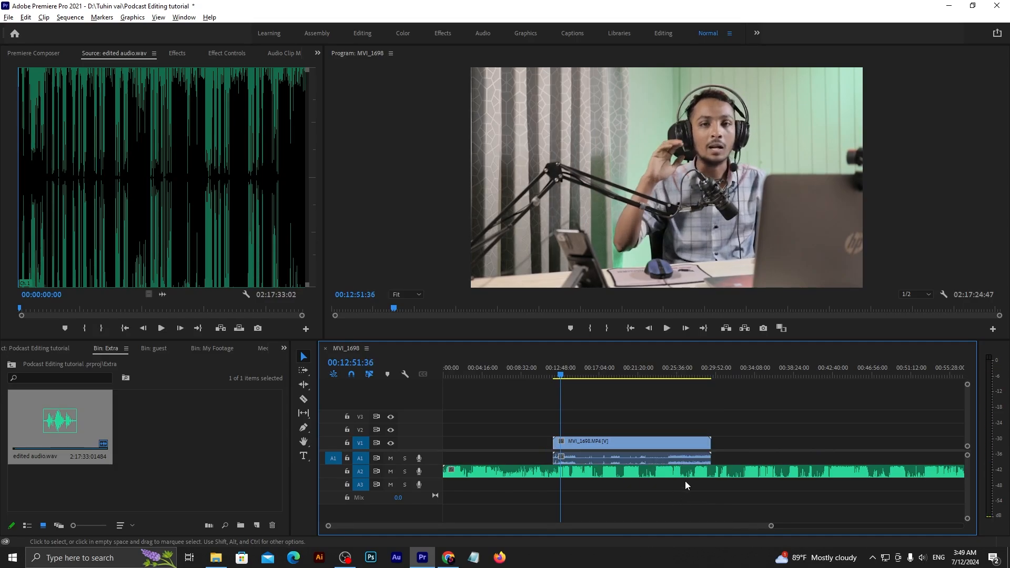
# Synchronize the MVI_1698 clip with the edited audio on A2, using Audio as the synchronize point and track channel 1
pyautogui.scroll(-1, 684, 481)
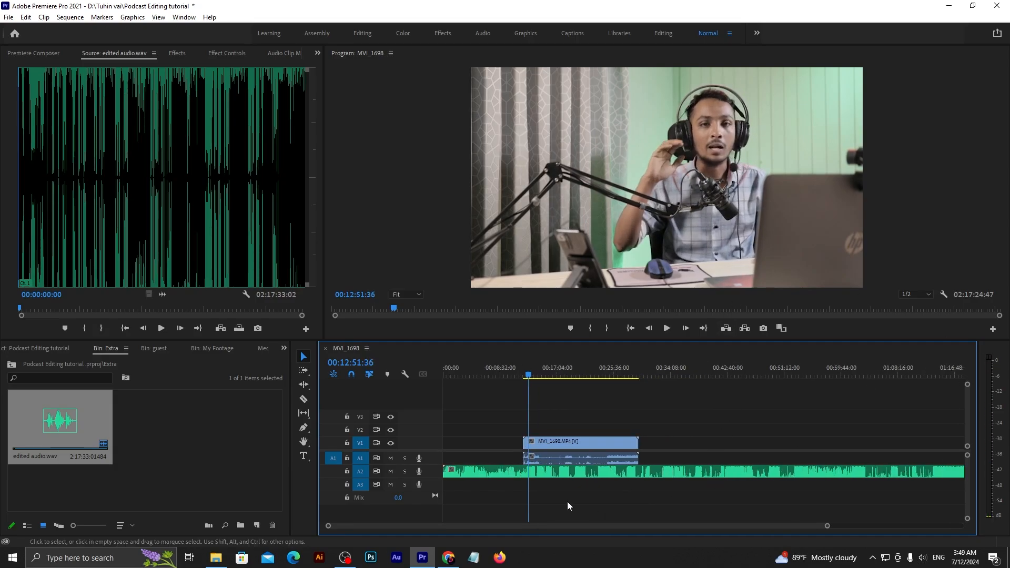
pyautogui.scroll(-1, 634, 497)
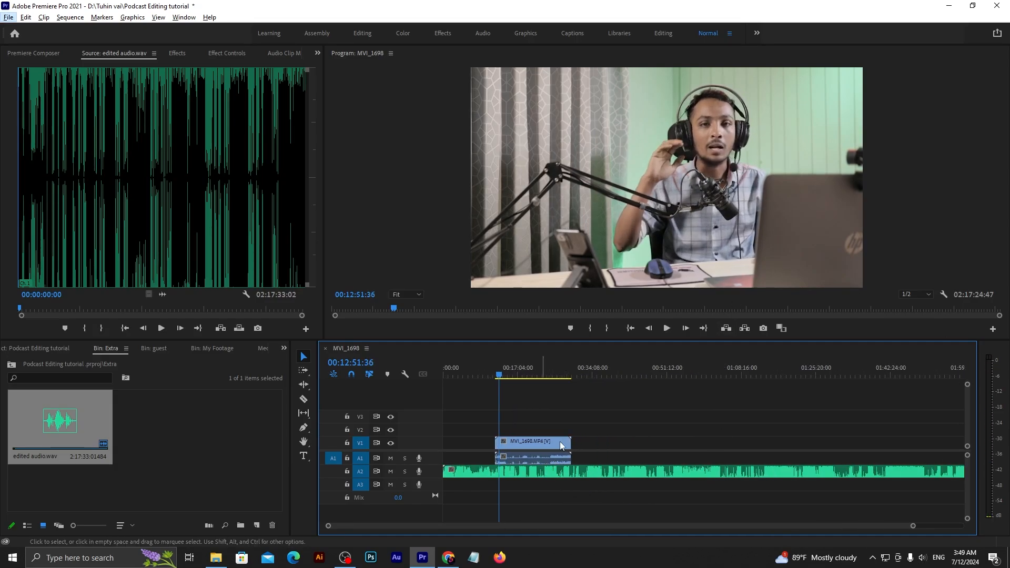
pyautogui.moveTo(578, 424); pyautogui.dragTo(513, 480)
pyautogui.rightClick(523, 472)
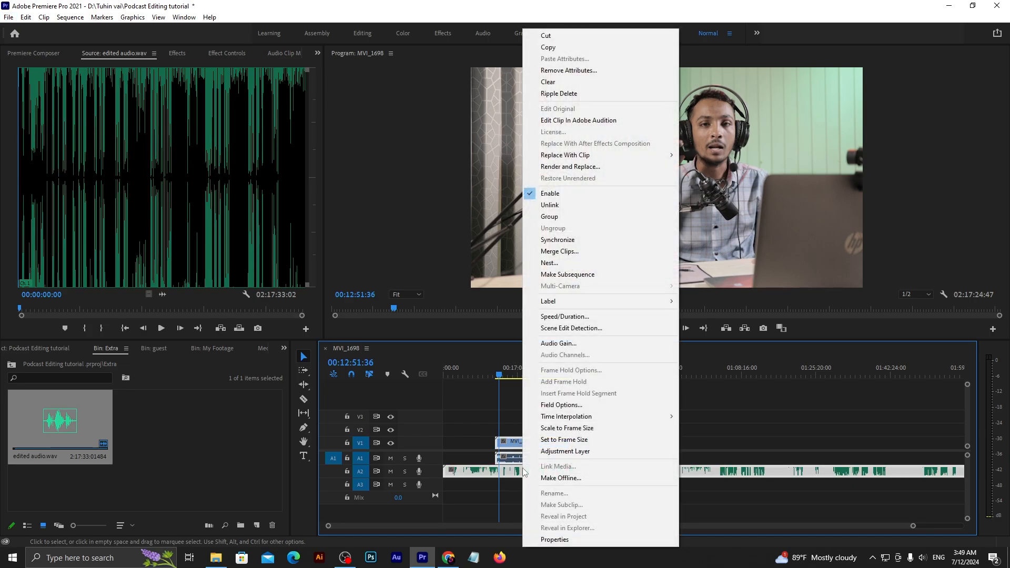
pyautogui.click(560, 241)
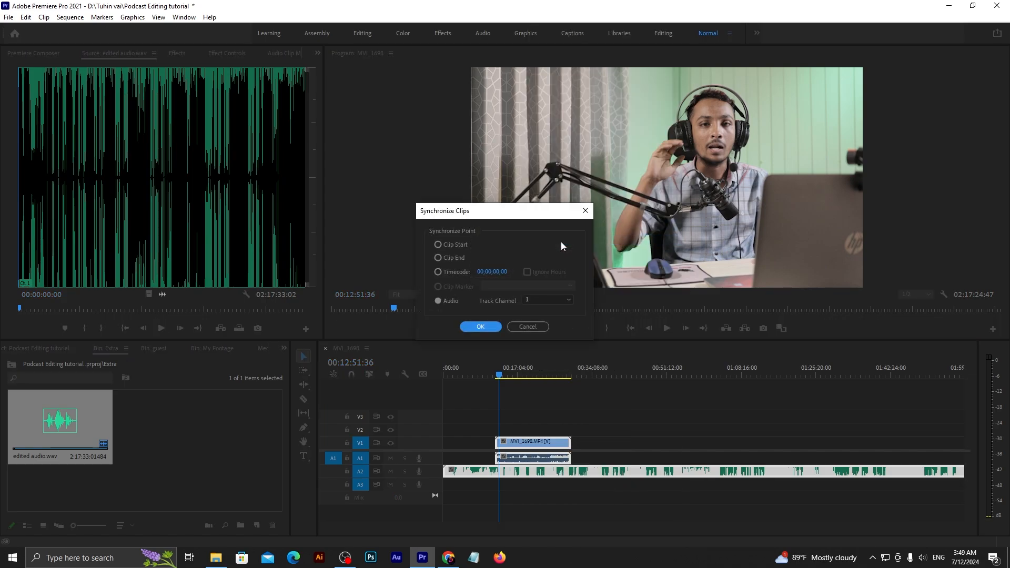
pyautogui.click(445, 301)
pyautogui.click(541, 303)
pyautogui.click(538, 310)
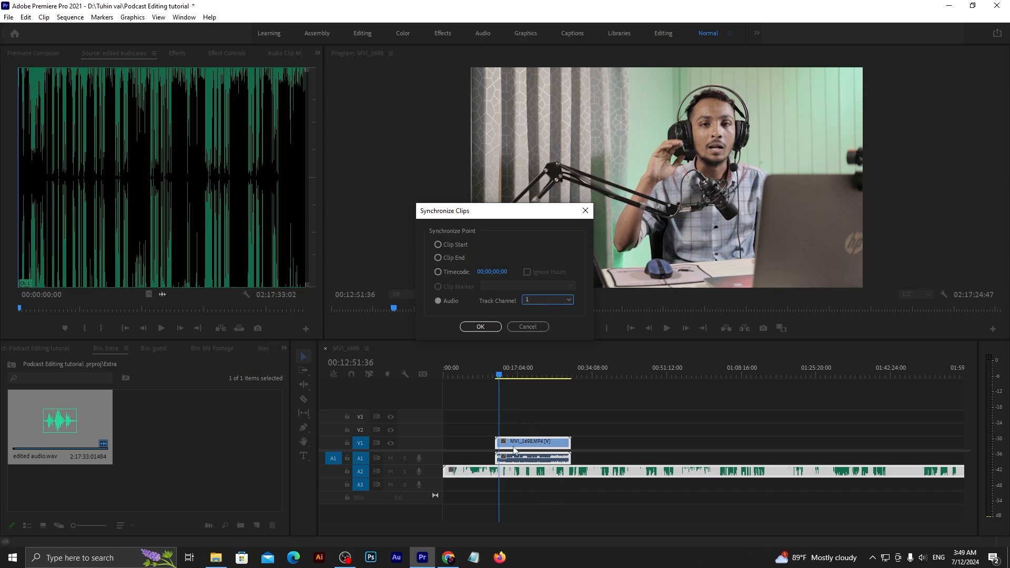
pyautogui.click(539, 299)
pyautogui.click(538, 311)
pyautogui.click(481, 326)
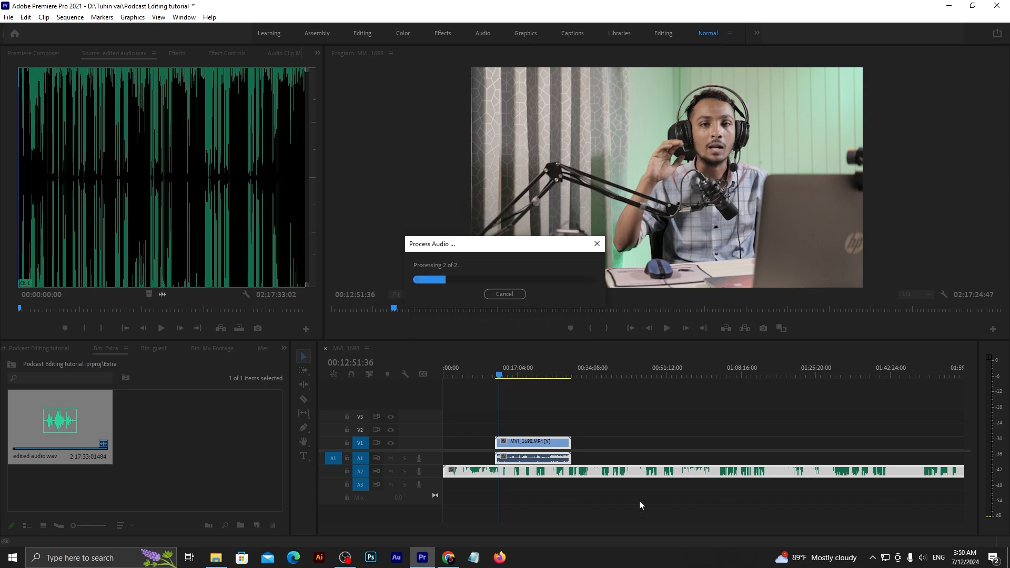
pyautogui.click(705, 501)
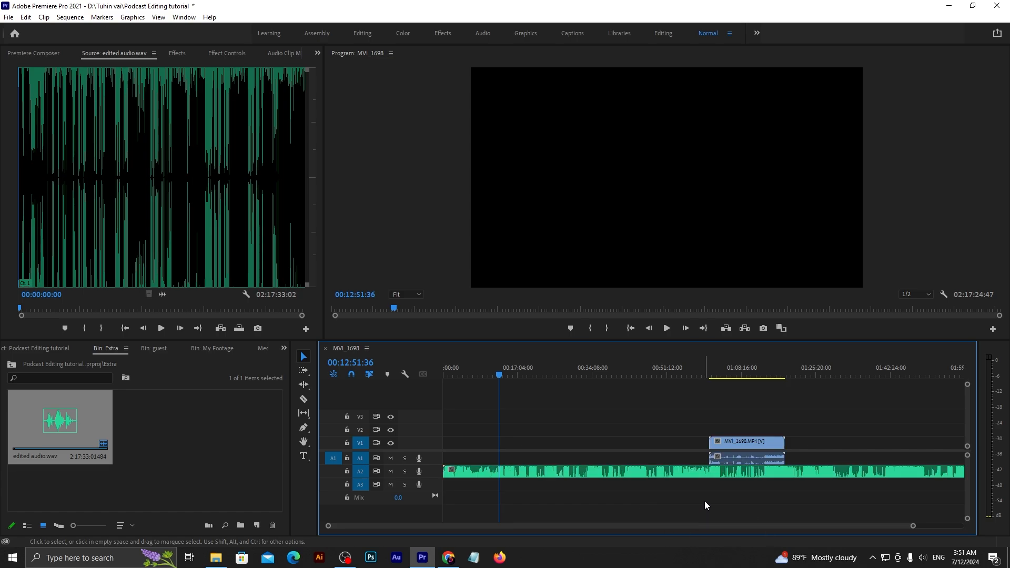
# Play the sequence from about 01:01:36 to check the sync between the MVI_1698 clip and the edited audio
pyautogui.click(508, 441)
pyautogui.click(769, 428)
pyautogui.scroll(10, 736, 463)
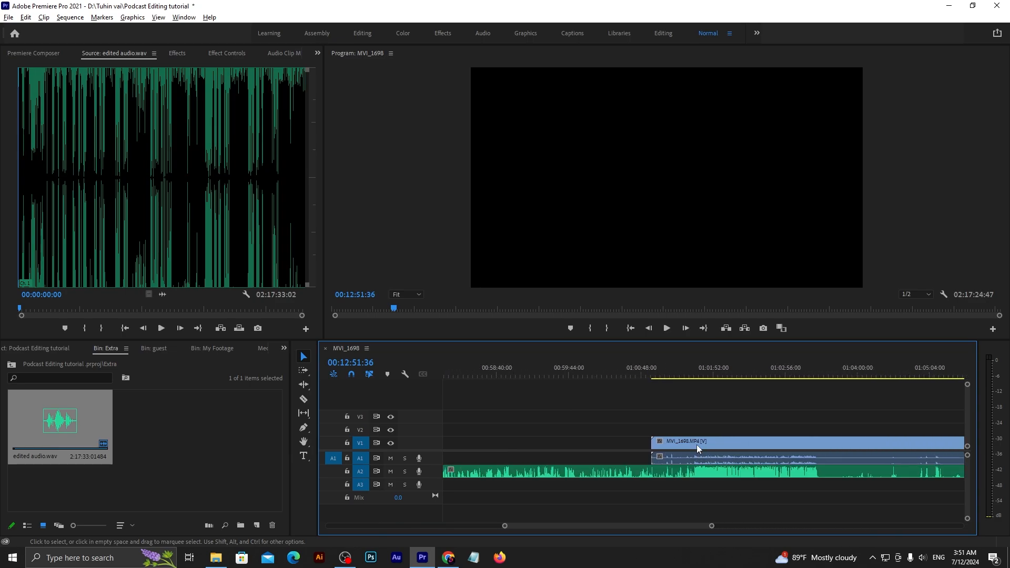
pyautogui.scroll(3, 696, 444)
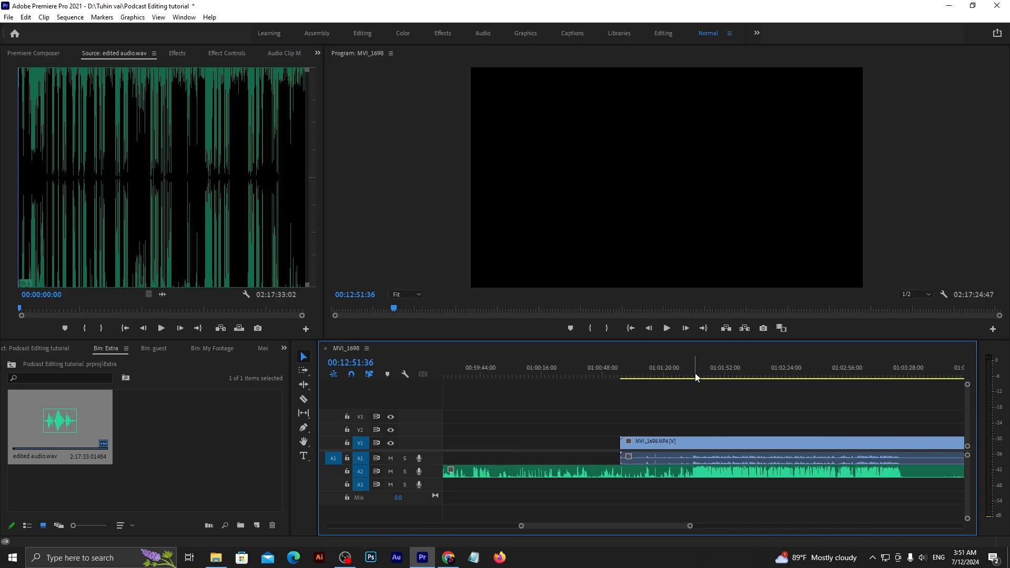
pyautogui.click(696, 376)
pyautogui.press('space')
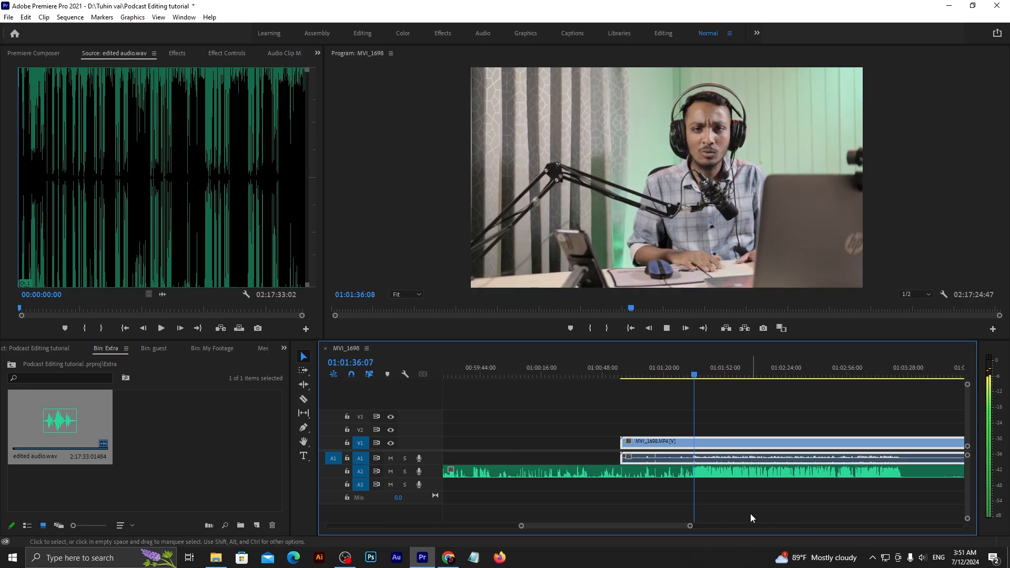
pyautogui.scroll(5, 750, 485)
pyautogui.scroll(-4, 749, 485)
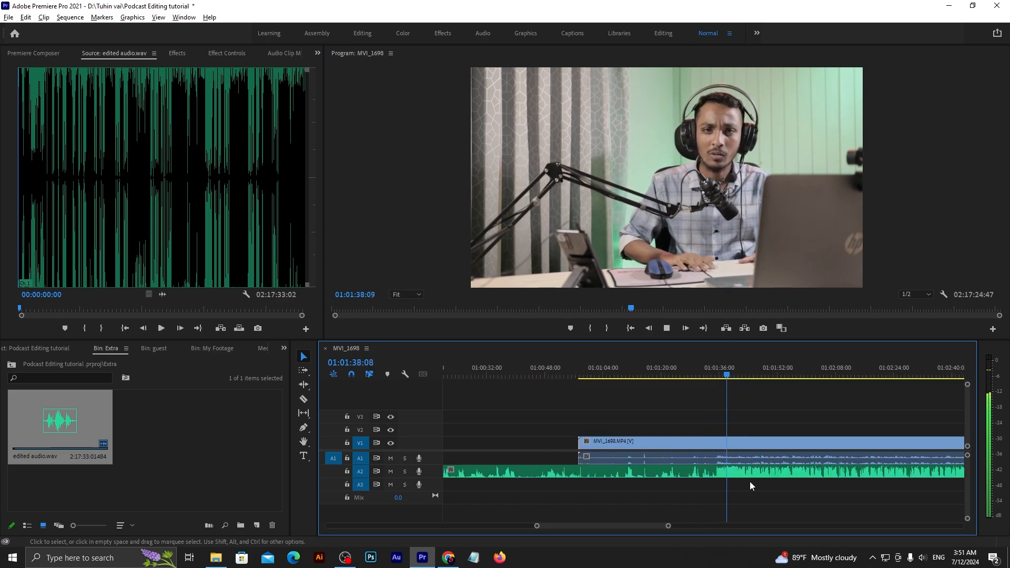
pyautogui.scroll(2, 749, 481)
pyautogui.scroll(-4, 750, 481)
pyautogui.press('space')
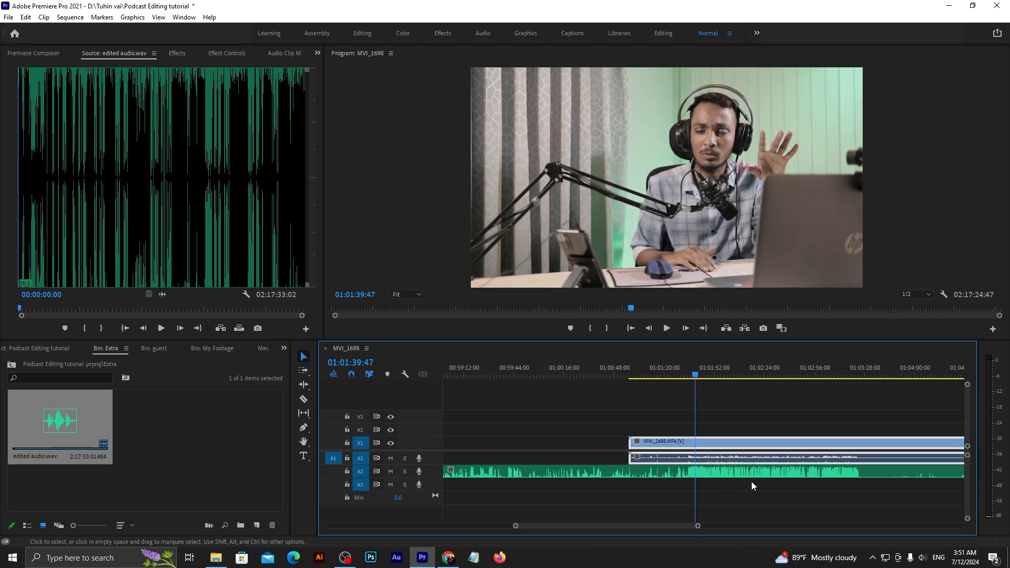
# Cut the clips on all tracks at 01:01:34:41, just before the loud speech in the edited audio starts
pyautogui.scroll(-2, 753, 481)
pyautogui.click(778, 443)
pyautogui.press('alt')
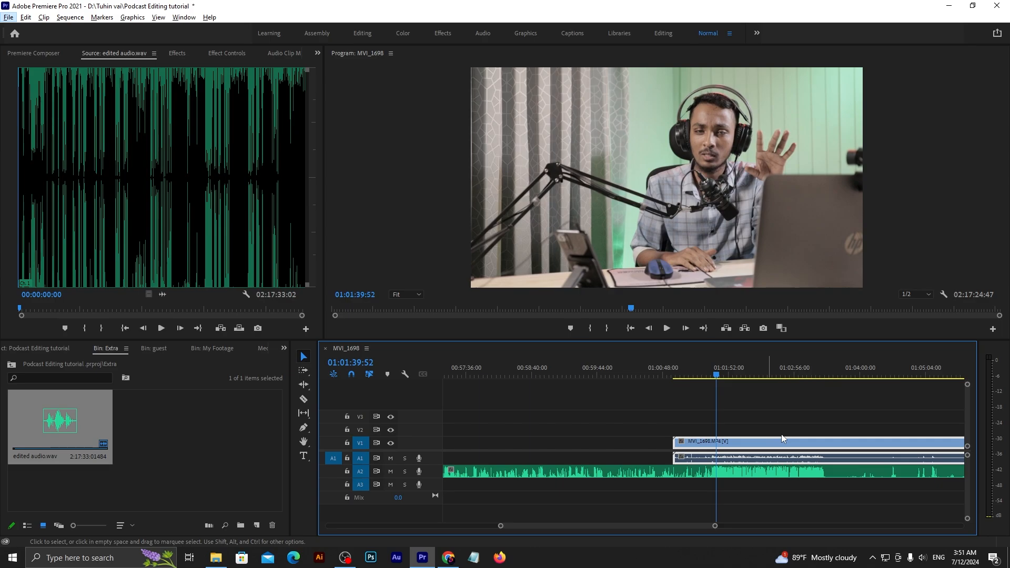
pyautogui.scroll(3, 652, 483)
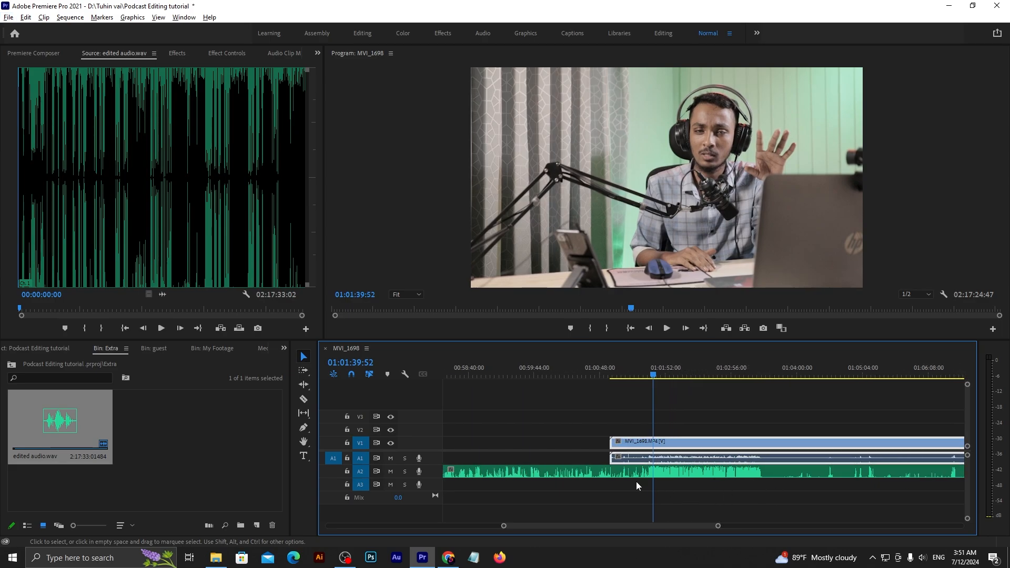
pyautogui.scroll(4, 684, 483)
pyautogui.click(723, 375)
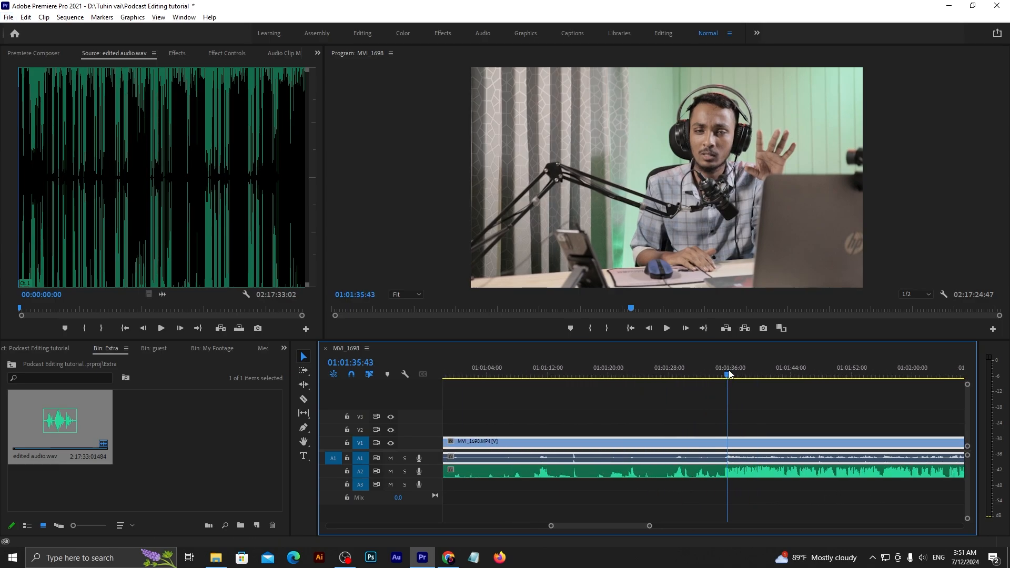
pyautogui.moveTo(723, 374); pyautogui.dragTo(720, 373)
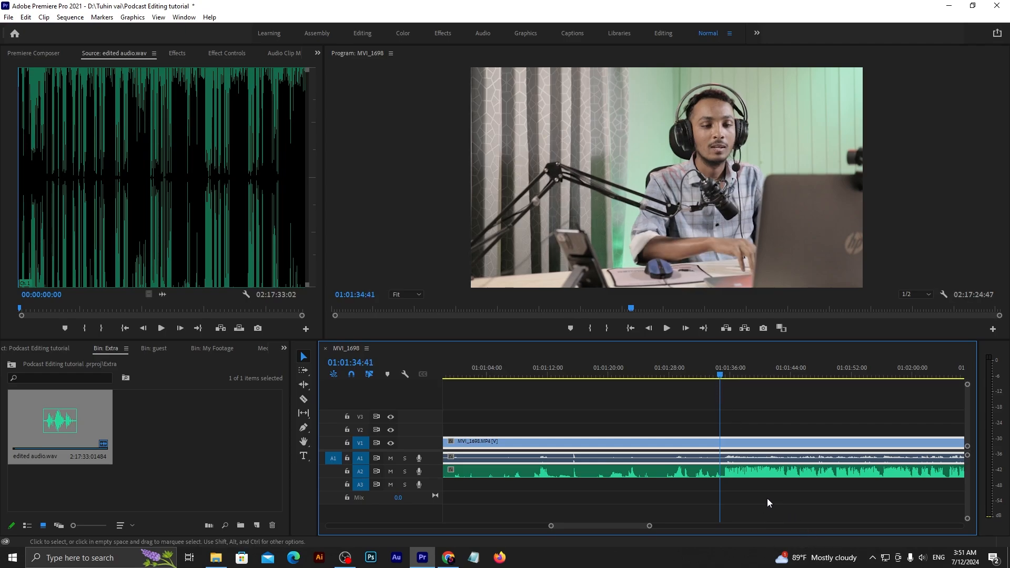
pyautogui.press('c')
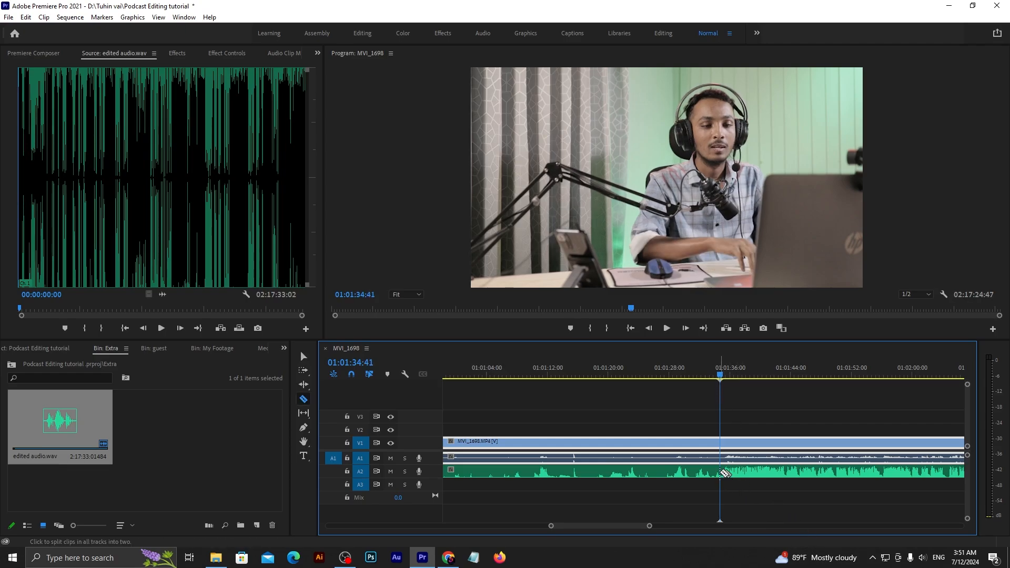
pyautogui.keyDown('shift'); pyautogui.click(720, 470); pyautogui.keyUp('shift')
# Delete the video and audio pieces that lie before the cut at 01:01:34:41
pyautogui.press('v')
pyautogui.moveTo(658, 422); pyautogui.dragTo(699, 472)
pyautogui.press('Delete')
pyautogui.press('-')
pyautogui.press('-')
pyautogui.press('-')
pyautogui.press('-')
pyautogui.press('-')
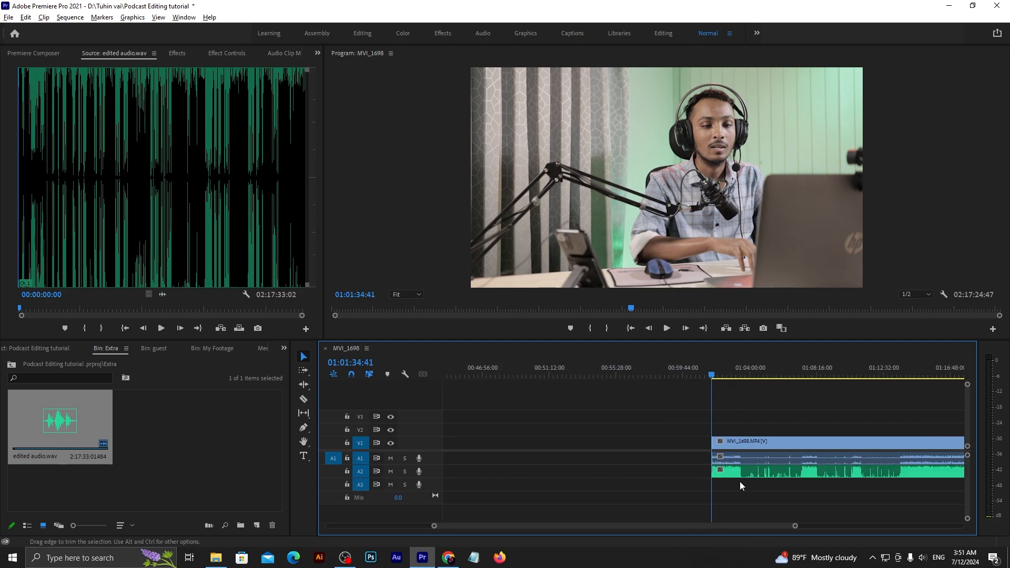
# Cut the edited audio on A2 at the end of the MVI_1698 clip and remove the short piece right after it
pyautogui.scroll(-3, 832, 465)
pyautogui.scroll(5, 799, 476)
pyautogui.scroll(4, 804, 468)
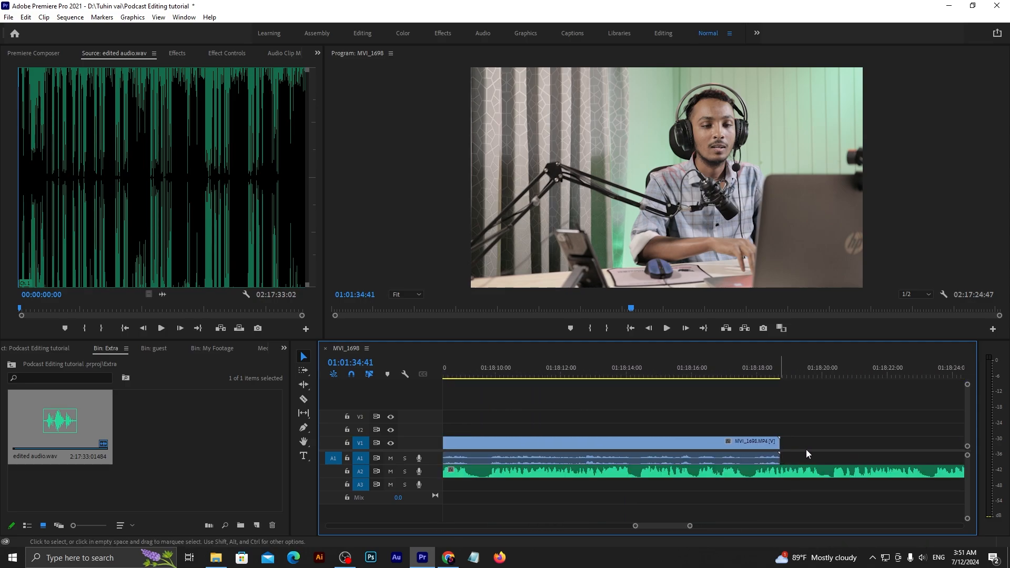
pyautogui.moveTo(779, 456); pyautogui.dragTo(776, 458)
pyautogui.press('c')
pyautogui.click(781, 471)
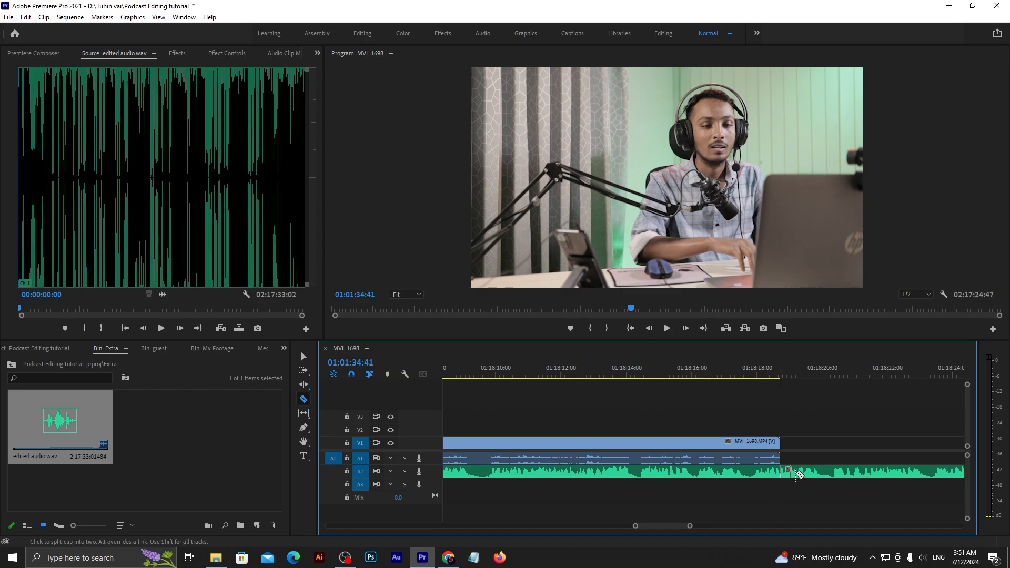
pyautogui.press('v')
pyautogui.scroll(-3, 792, 484)
pyautogui.scroll(-1, 792, 485)
pyautogui.moveTo(644, 427); pyautogui.dragTo(686, 472)
pyautogui.click(820, 452)
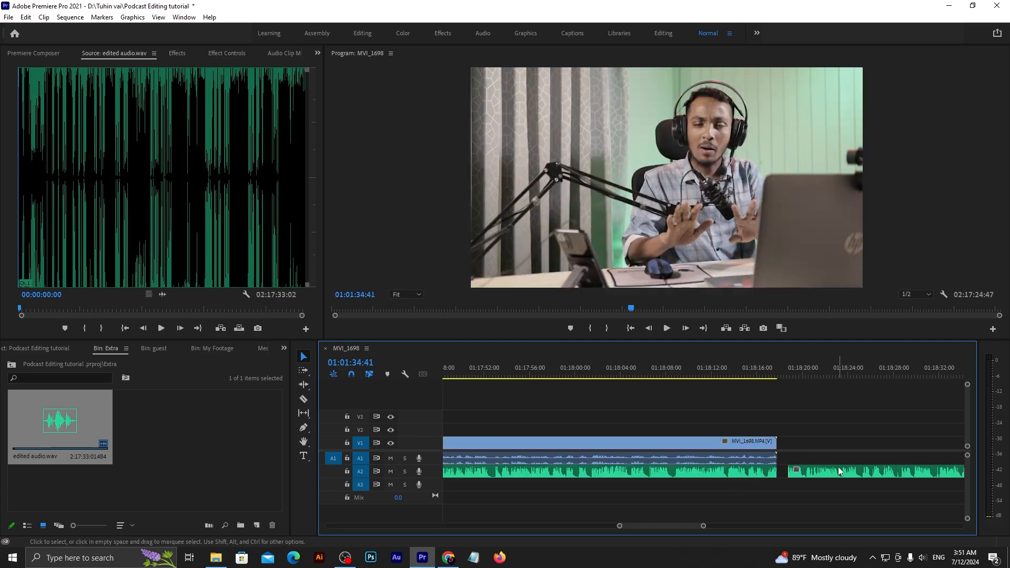
# Review the trimmed MVI_1698 section against the edited audio on A2, playing it from about 01:03:29:49
pyautogui.scroll(-2, 846, 465)
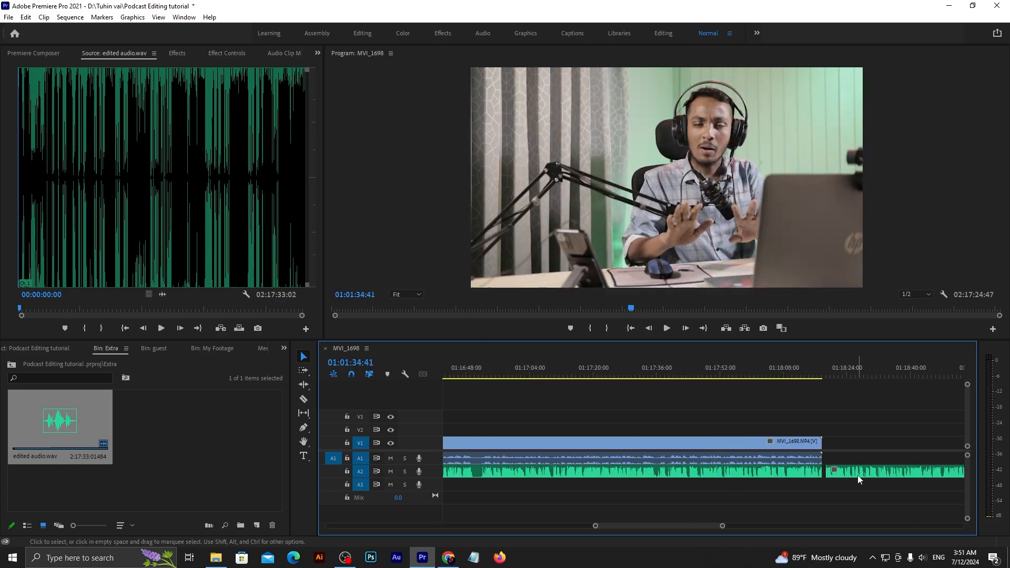
pyautogui.scroll(-5, 859, 478)
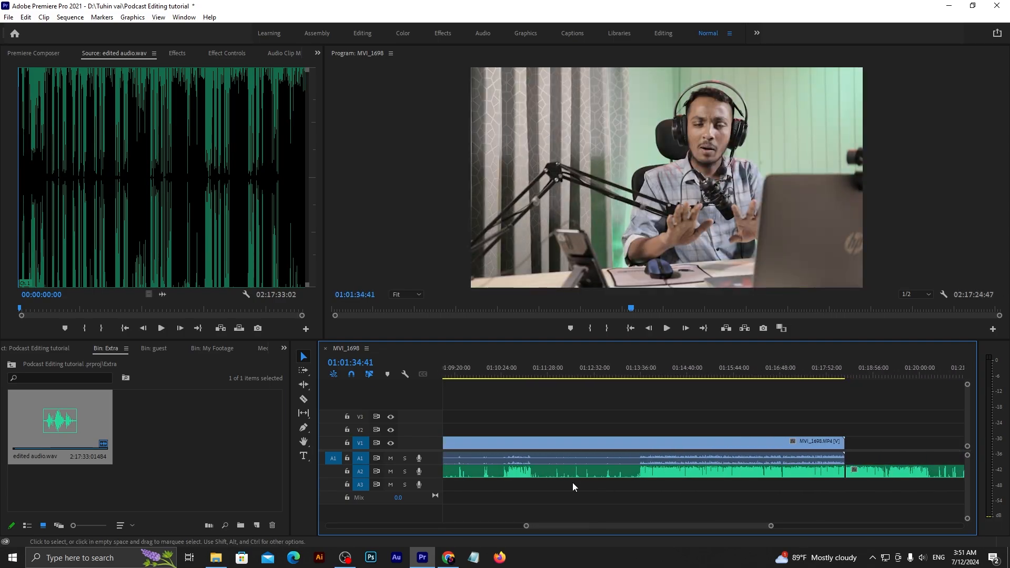
pyautogui.scroll(-3, 562, 468)
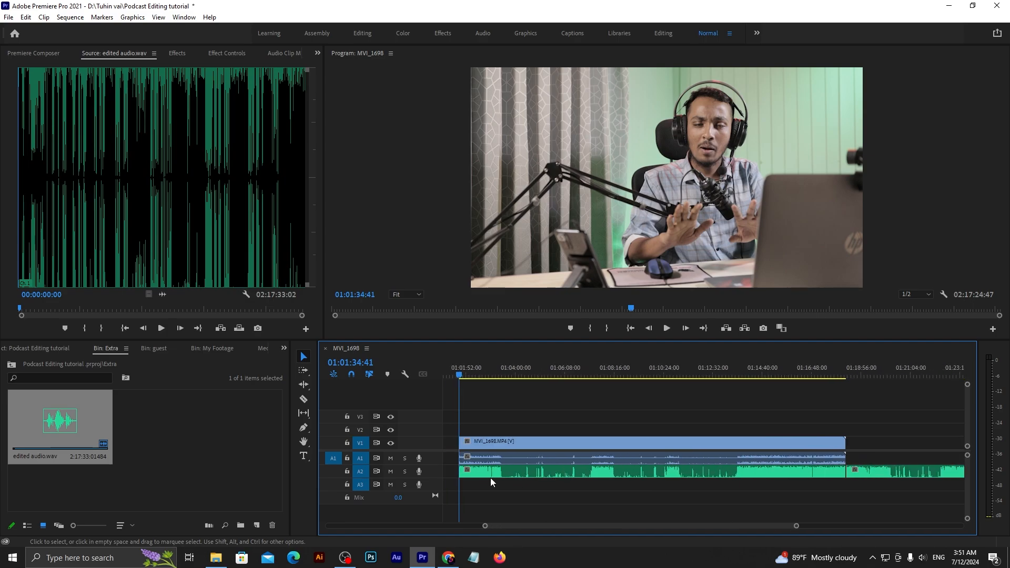
pyautogui.moveTo(501, 484); pyautogui.dragTo(657, 469)
pyautogui.click(576, 493)
pyautogui.click(588, 497)
pyautogui.scroll(5, 529, 490)
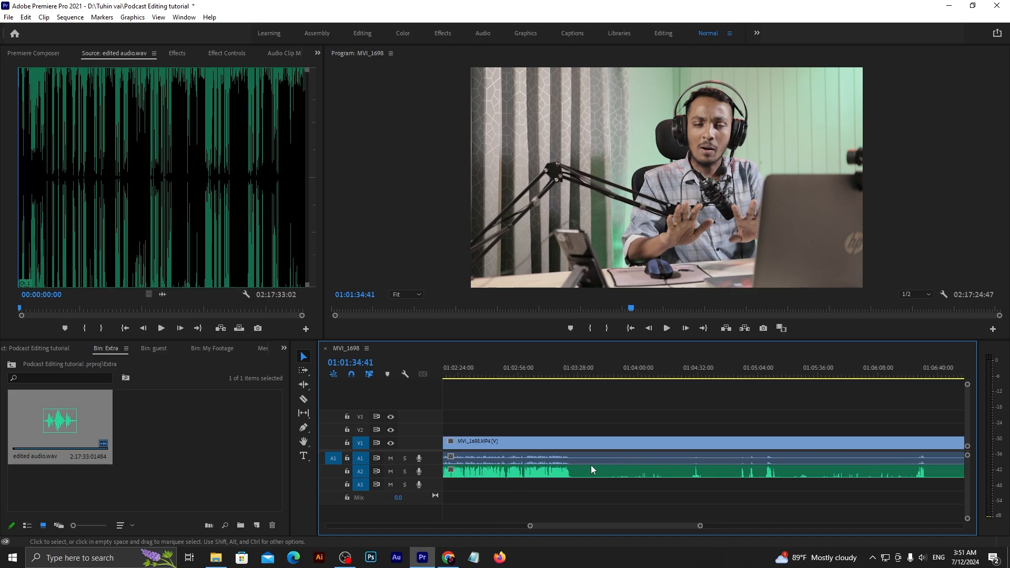
pyautogui.click(581, 373)
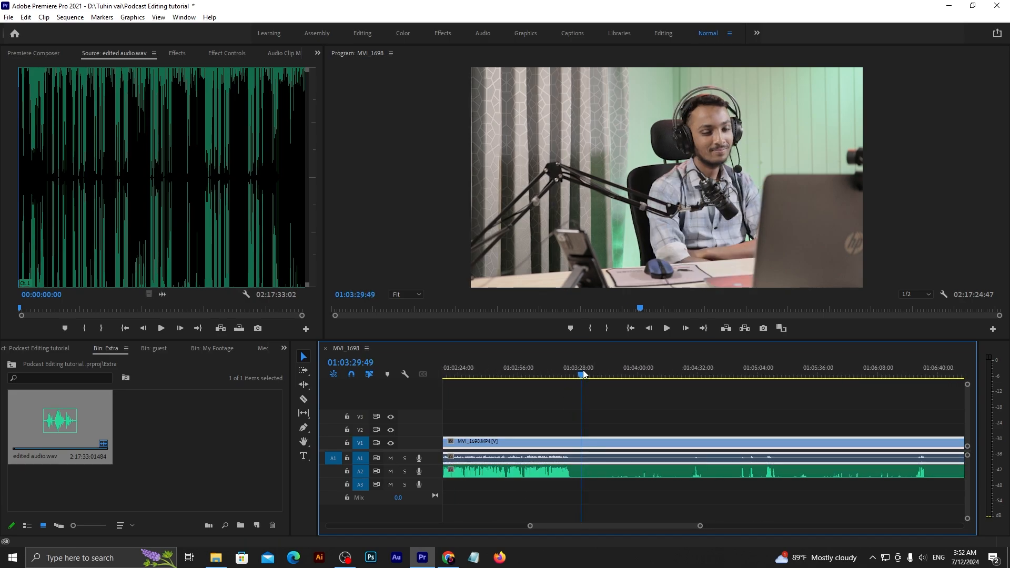
pyautogui.press('space')
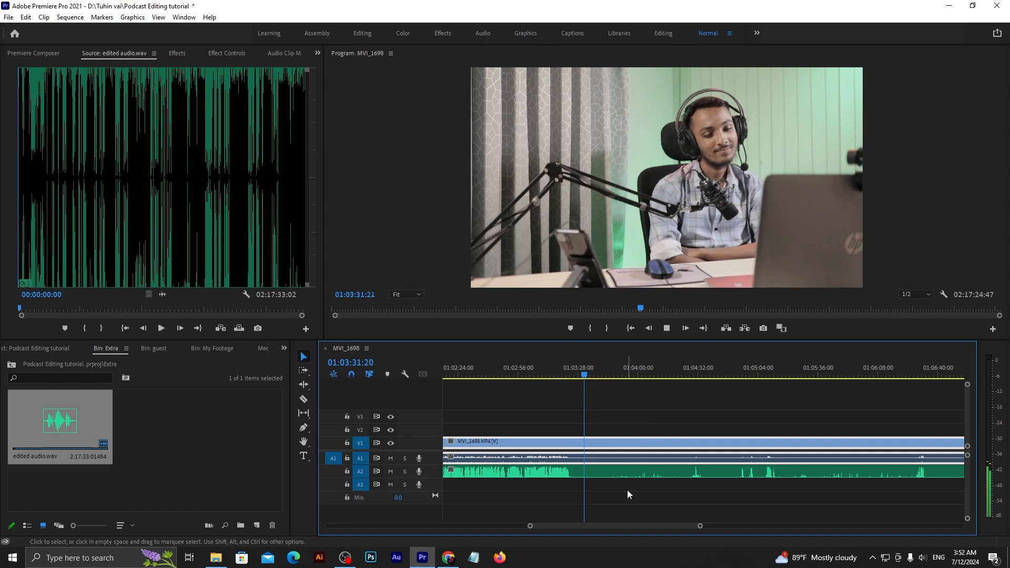
pyautogui.scroll(-3, 627, 490)
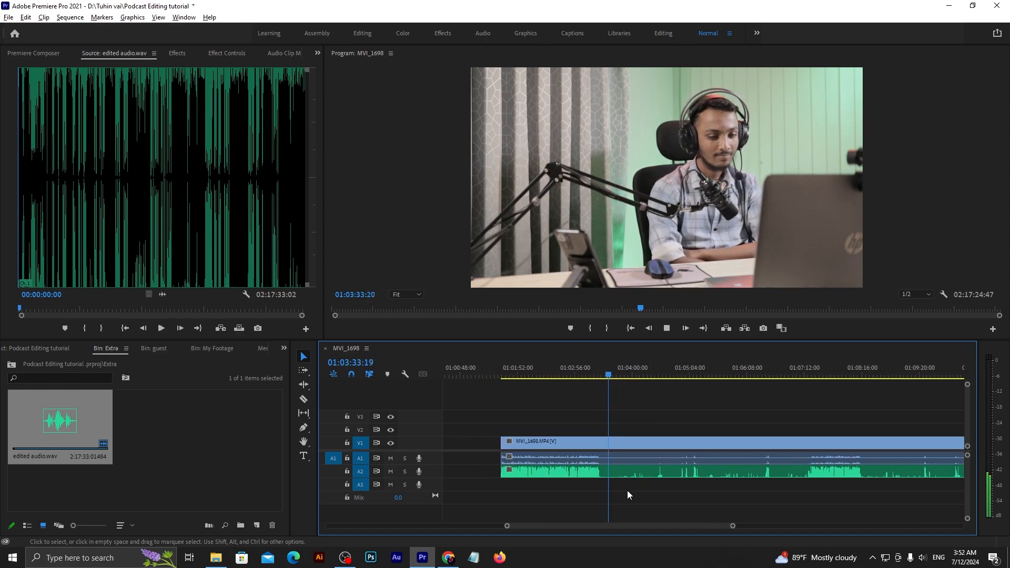
pyautogui.scroll(-2, 626, 490)
pyautogui.press('space')
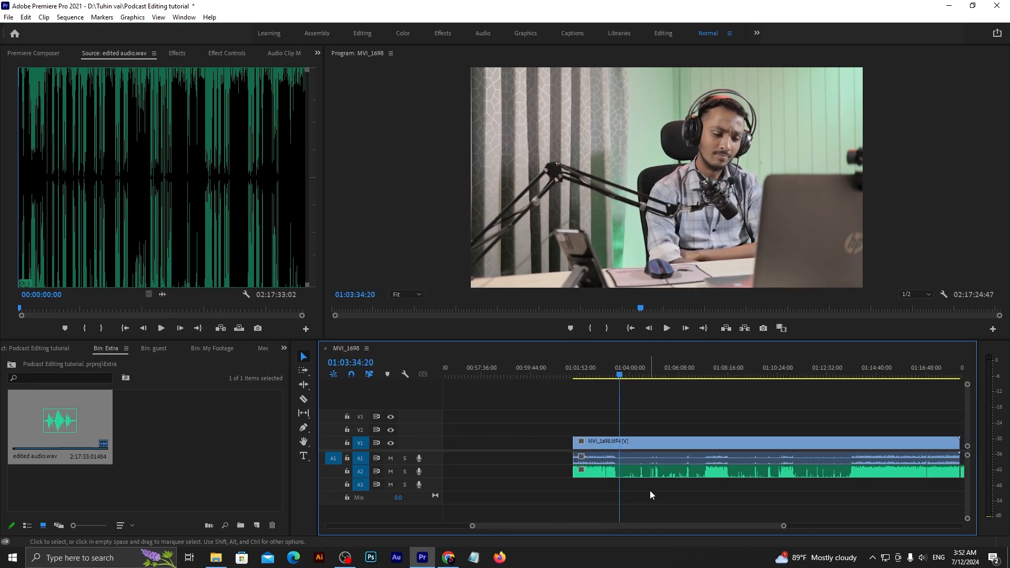
# Unlink the MVI_1698 video from its camera audio and delete that audio from A1
pyautogui.scroll(-4, 649, 491)
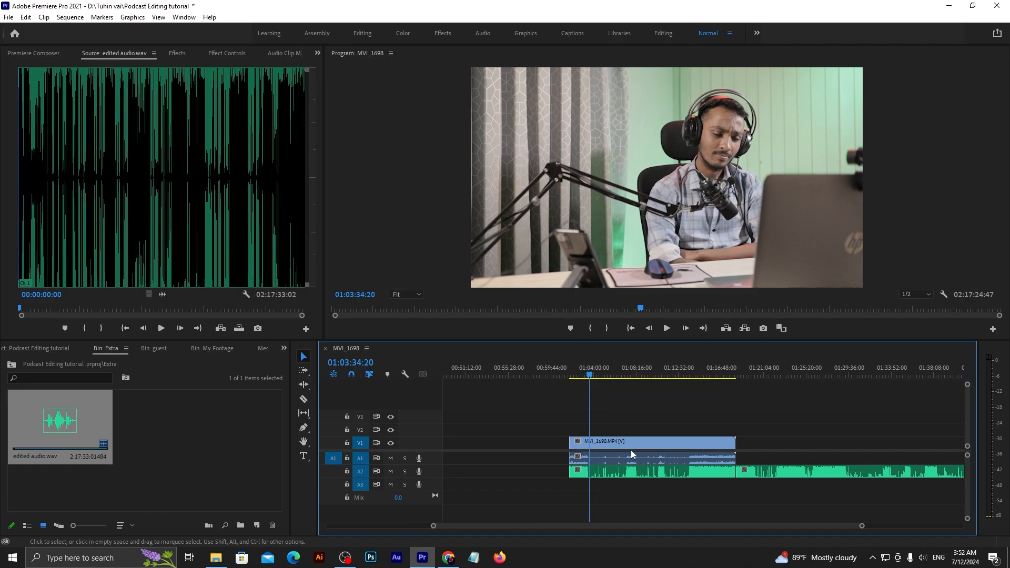
pyautogui.scroll(3, 652, 458)
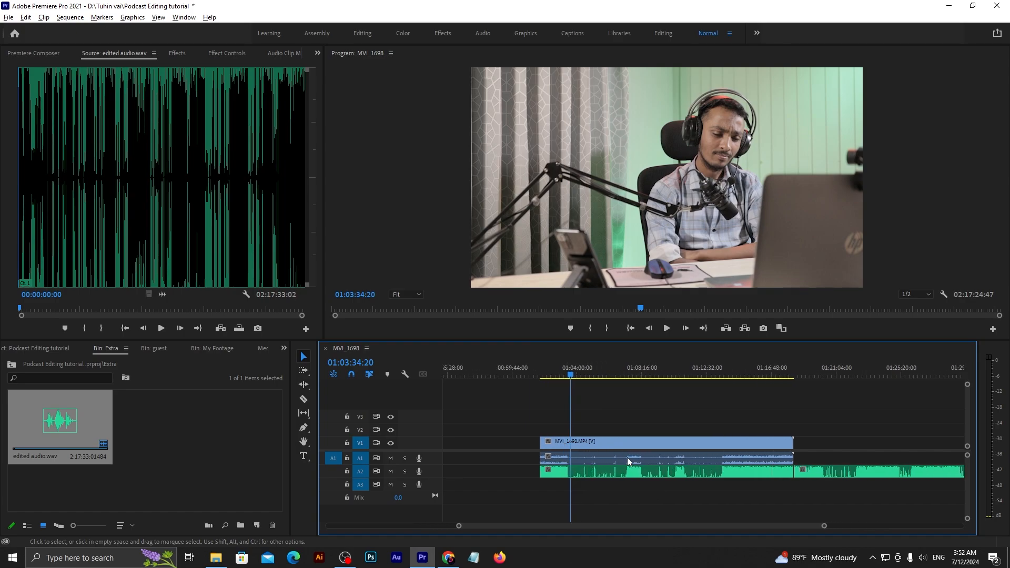
pyautogui.click(635, 456)
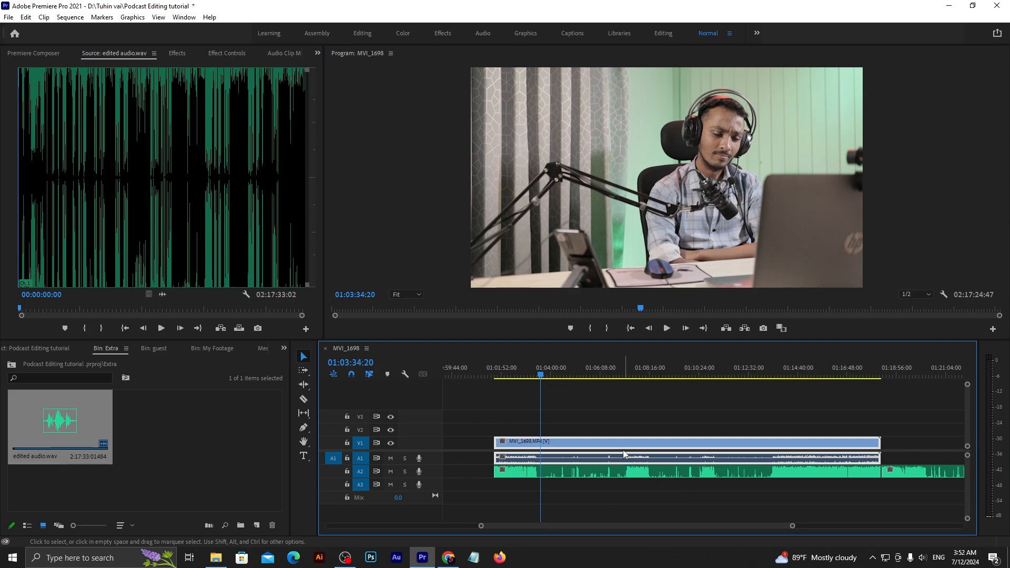
pyautogui.hotkey('ctrl', 'l')
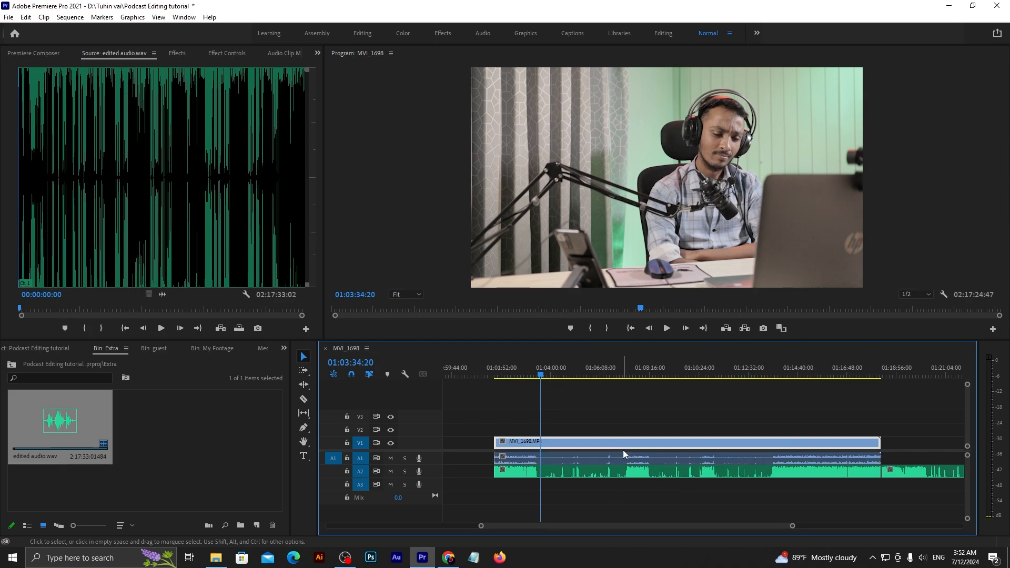
pyautogui.click(625, 462)
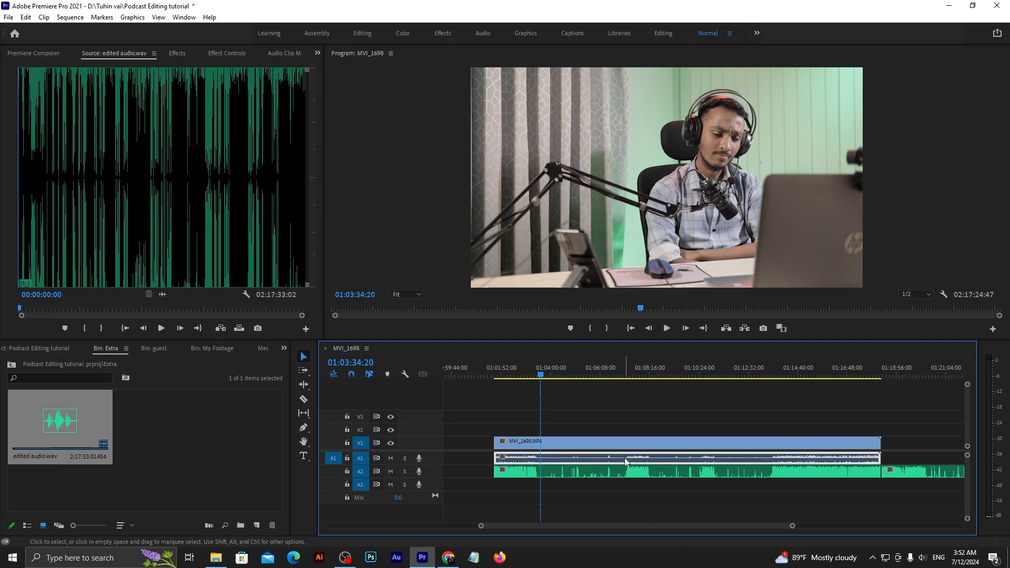
pyautogui.press('Delete')
# Move the edited audio piece under MVI_1698 from A2 up to A1 and link it to the video clip
pyautogui.click(634, 473)
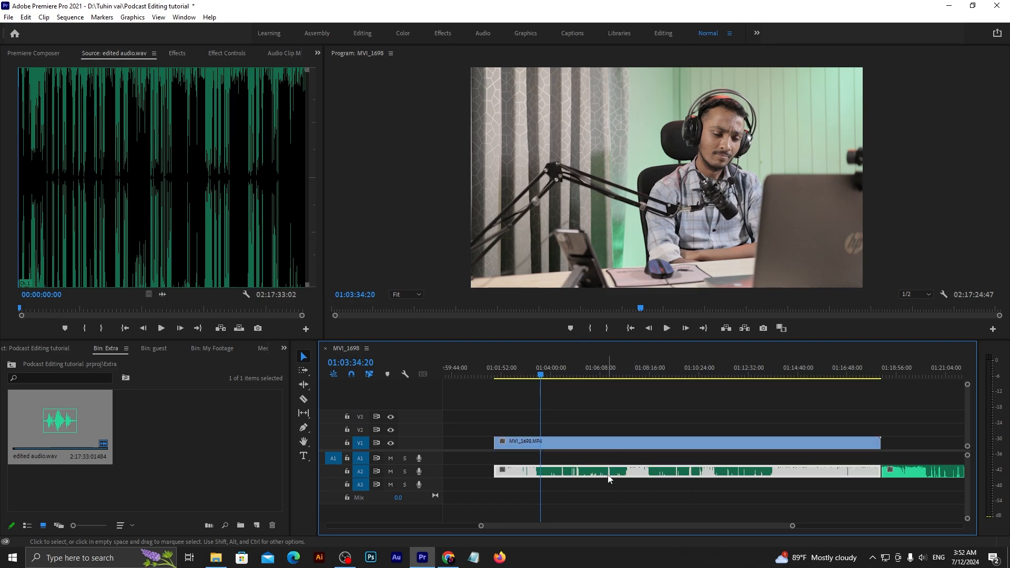
pyautogui.hotkey('alt', 'Up')
pyautogui.moveTo(598, 428); pyautogui.dragTo(622, 471)
pyautogui.hotkey('ctrl', 'l')
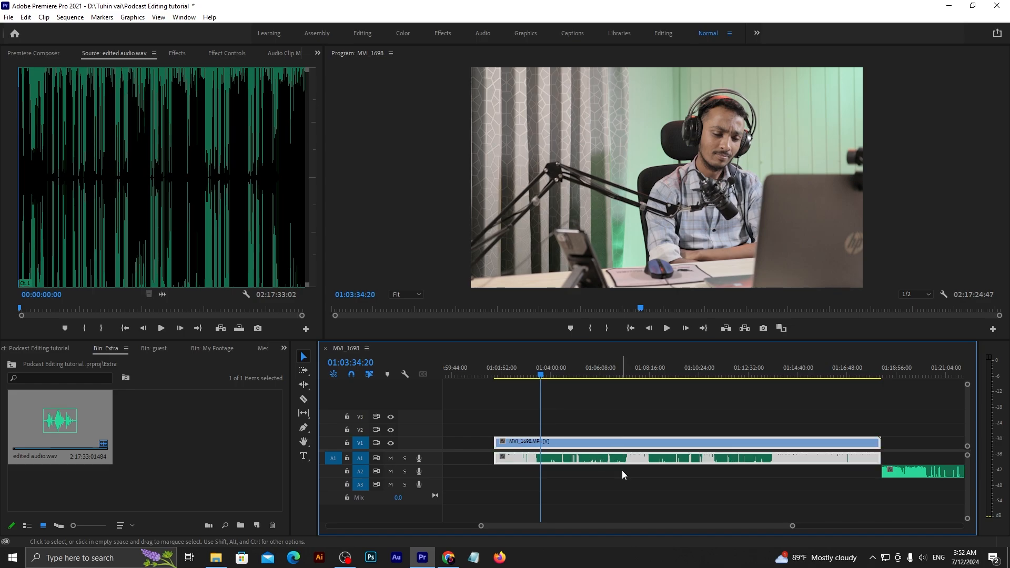
# Ripple delete the empty gap before the linked MVI_1698 clip so that it starts at 00:00:00:00
pyautogui.click(622, 472)
pyautogui.scroll(-6, 622, 471)
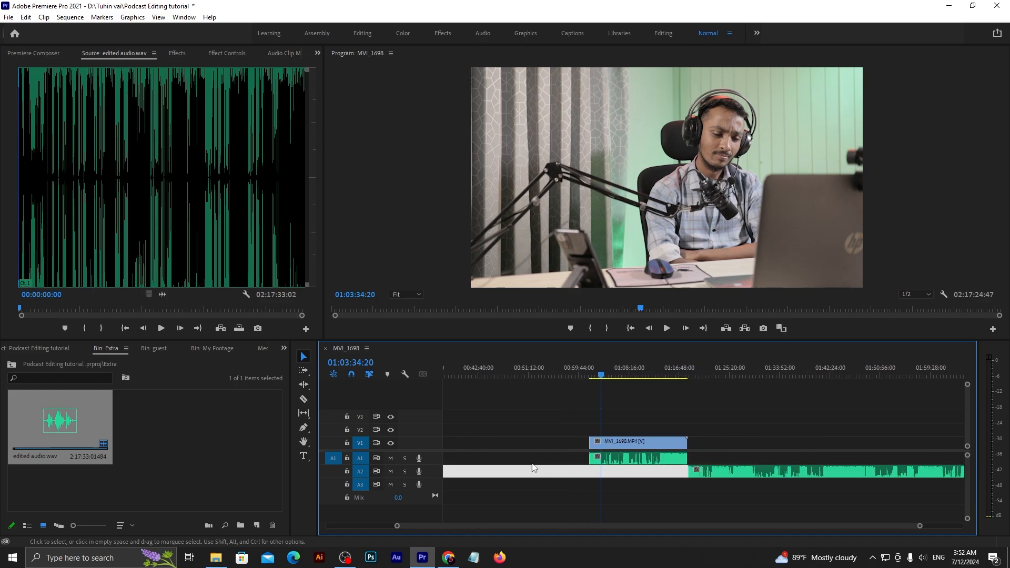
pyautogui.rightClick(541, 444)
pyautogui.click(562, 449)
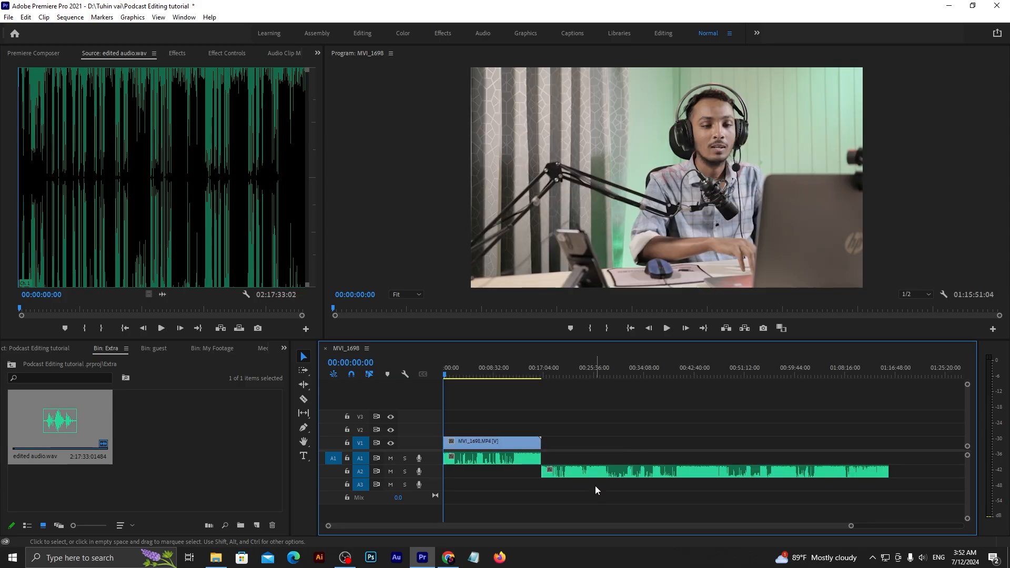
# Open the My Footage bin and look over the host clips beside the empty space on A2
pyautogui.click(246, 444)
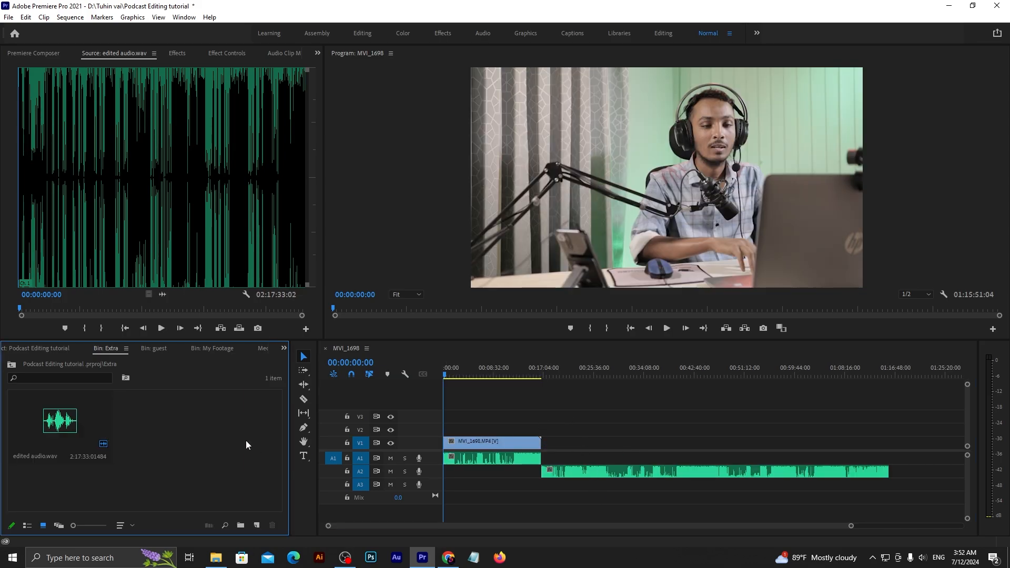
pyautogui.click(53, 349)
pyautogui.doubleClick(70, 419)
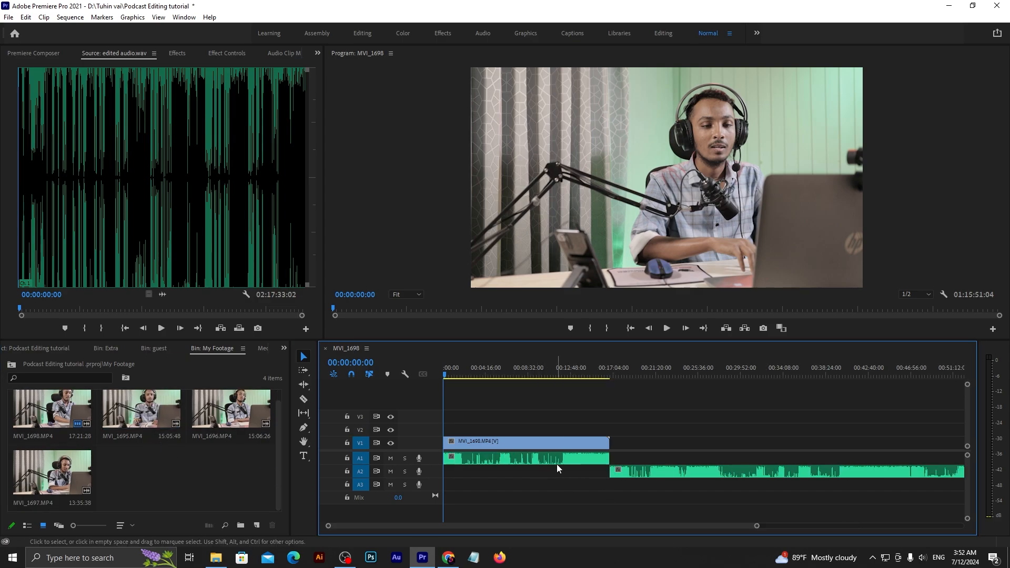
pyautogui.click(552, 476)
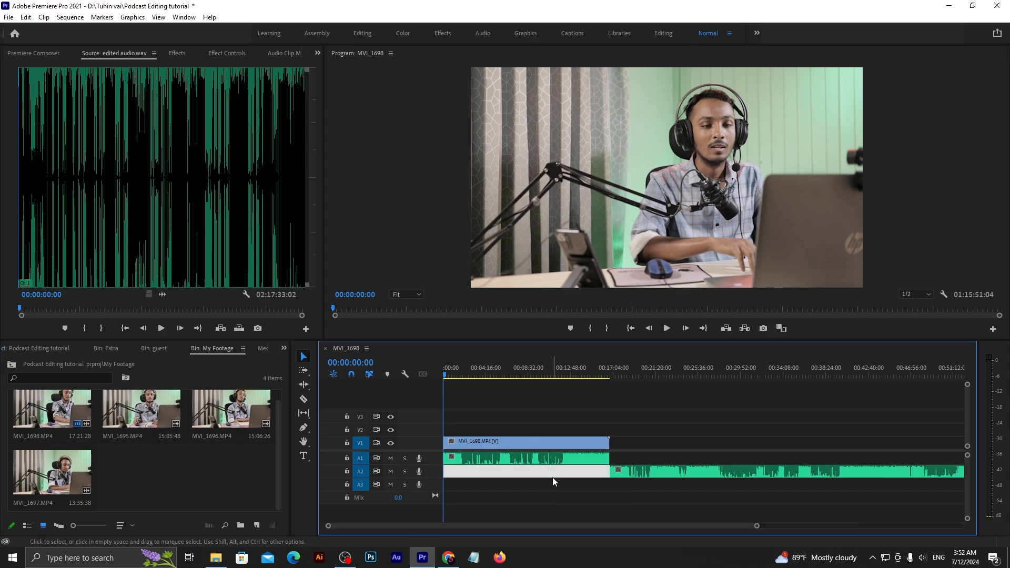
pyautogui.click(552, 479)
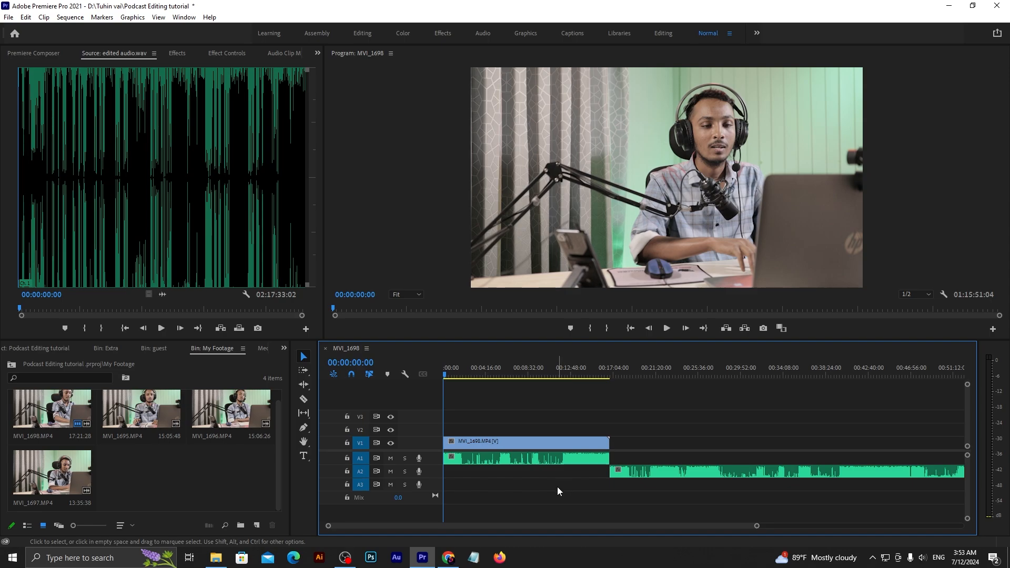
# Delete the remaining edited audio on A2 that follows the end of the MVI_1698 clip
pyautogui.press('-')
pyautogui.moveTo(568, 471); pyautogui.dragTo(643, 471)
pyautogui.press('Delete')
pyautogui.click(164, 475)
pyautogui.click(479, 477)
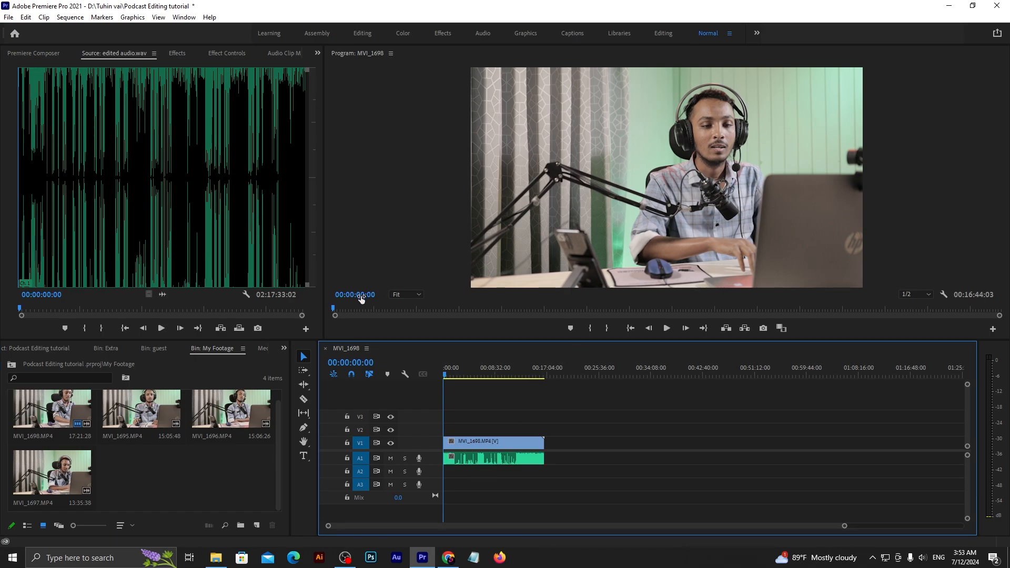
# Open the PODCAST V1 (FACE CAM) clip from the guest bin in the Source monitor and preview it at 00:26:00:47
pyautogui.click(166, 465)
pyautogui.scroll(1, 162, 414)
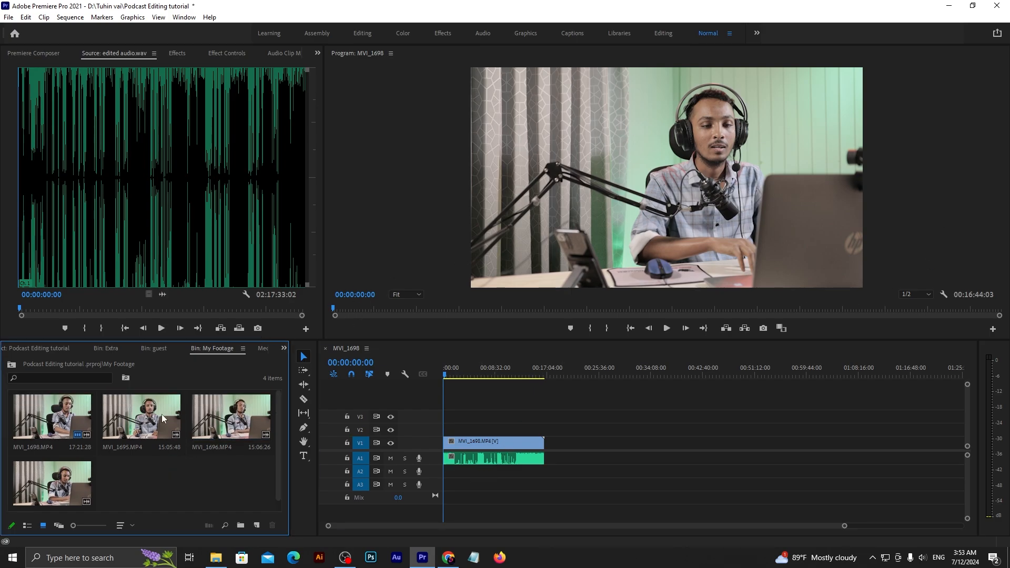
pyautogui.click(155, 348)
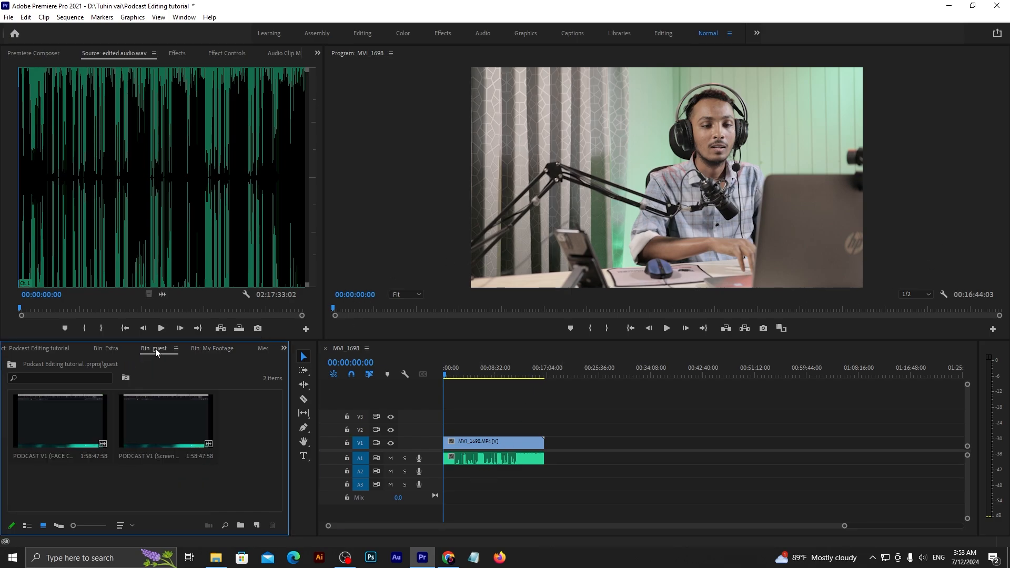
pyautogui.doubleClick(65, 418)
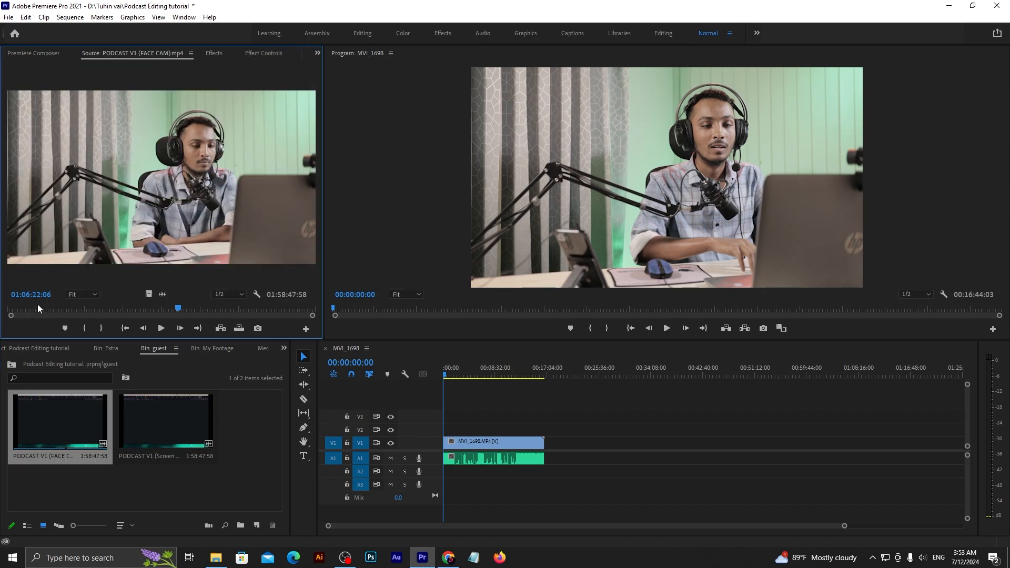
pyautogui.click(74, 308)
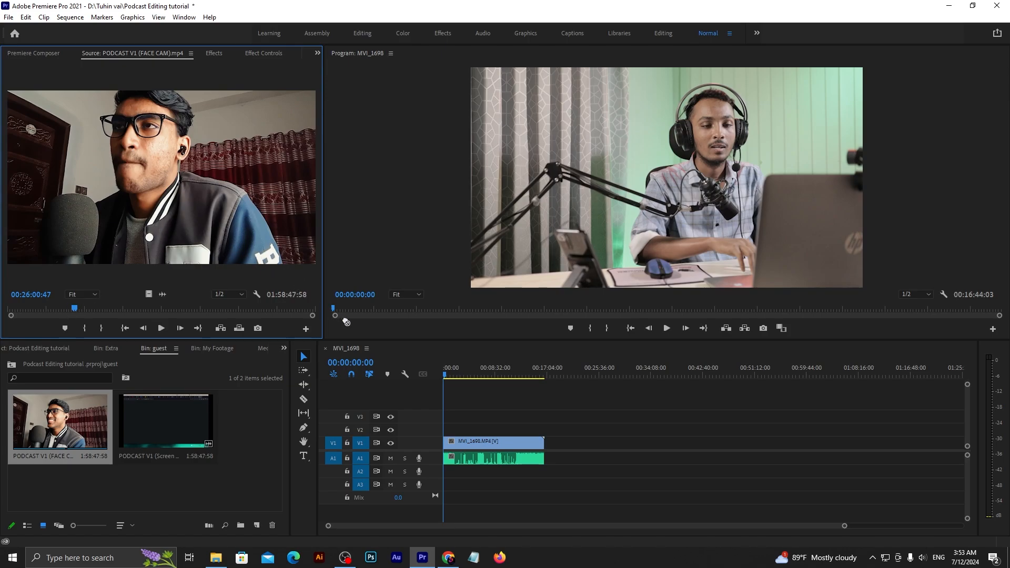
# Place the PODCAST V1 (FACE CAM) clip on V2 and A2 from the sequence start and check its picture at 00:05:06:01
pyautogui.moveTo(402, 371); pyautogui.dragTo(462, 446)
pyautogui.moveTo(445, 374); pyautogui.dragTo(475, 372)
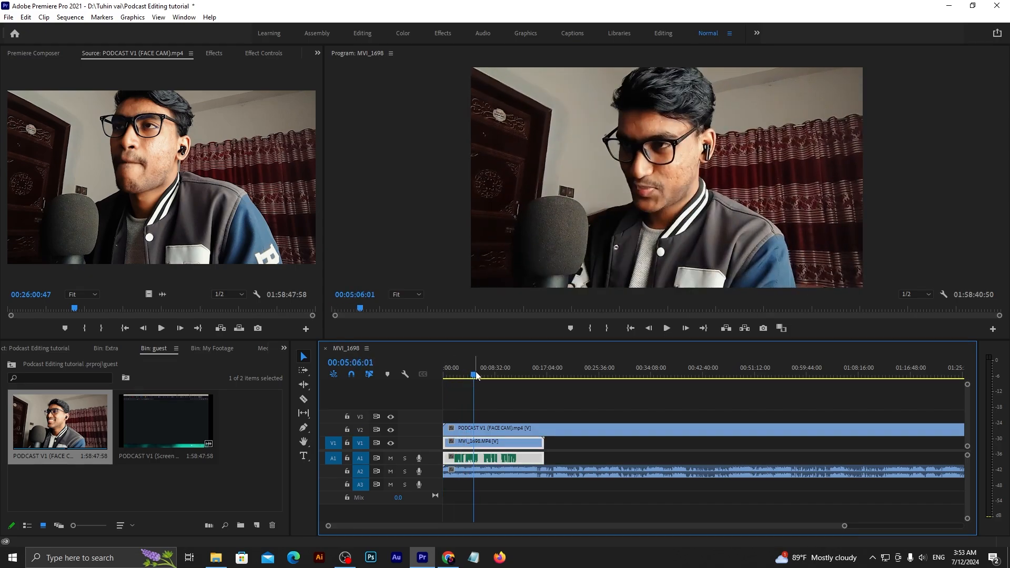
pyautogui.press('\\')
pyautogui.click(490, 491)
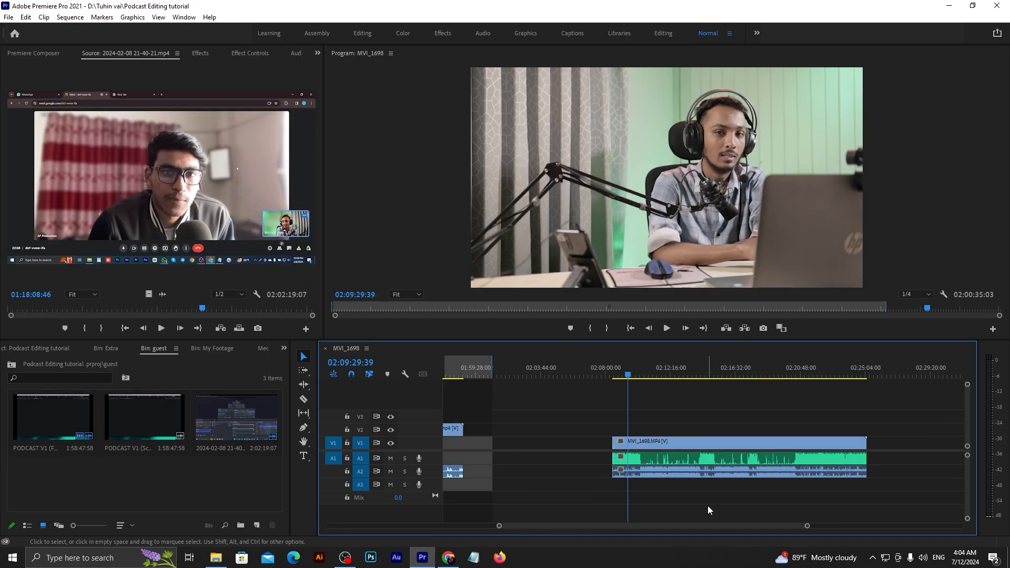
# Play the guest's face cam clip from about 01:11:27 in the sequence to check its picture and audio
pyautogui.press('-')
pyautogui.press('-')
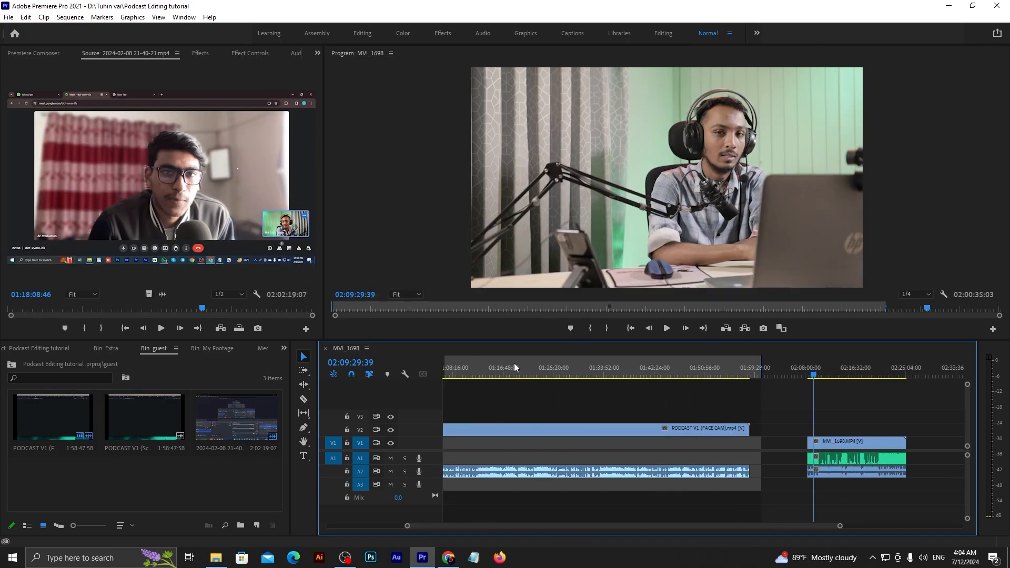
pyautogui.click(471, 374)
pyautogui.press('space')
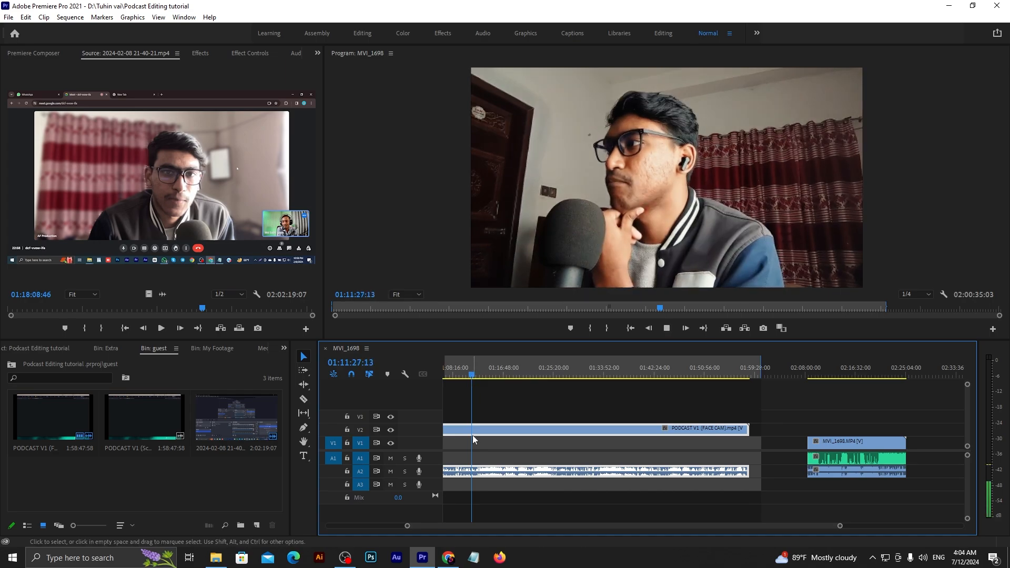
pyautogui.press('=')
pyautogui.press('=')
pyautogui.press('=')
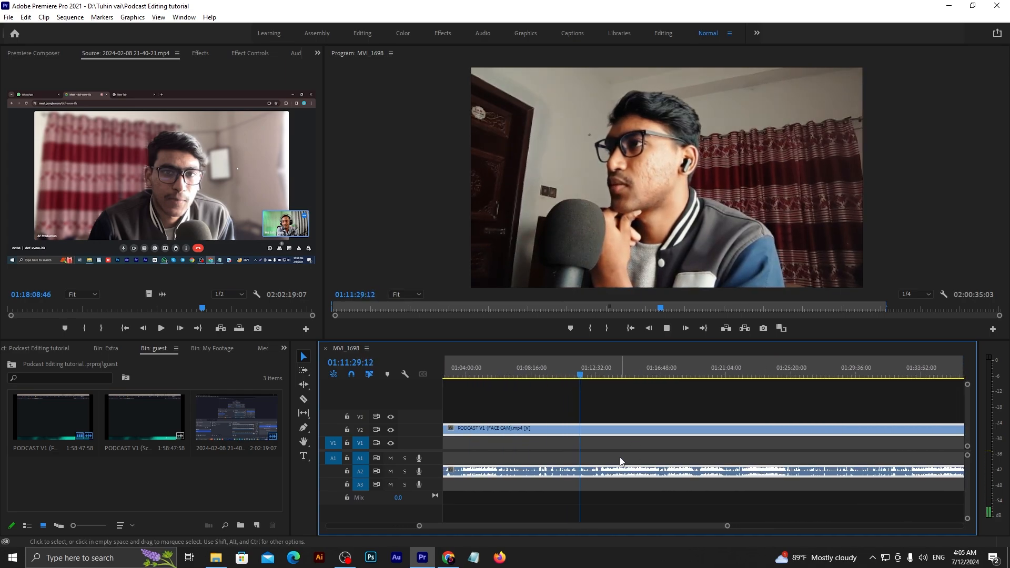
pyautogui.click(617, 501)
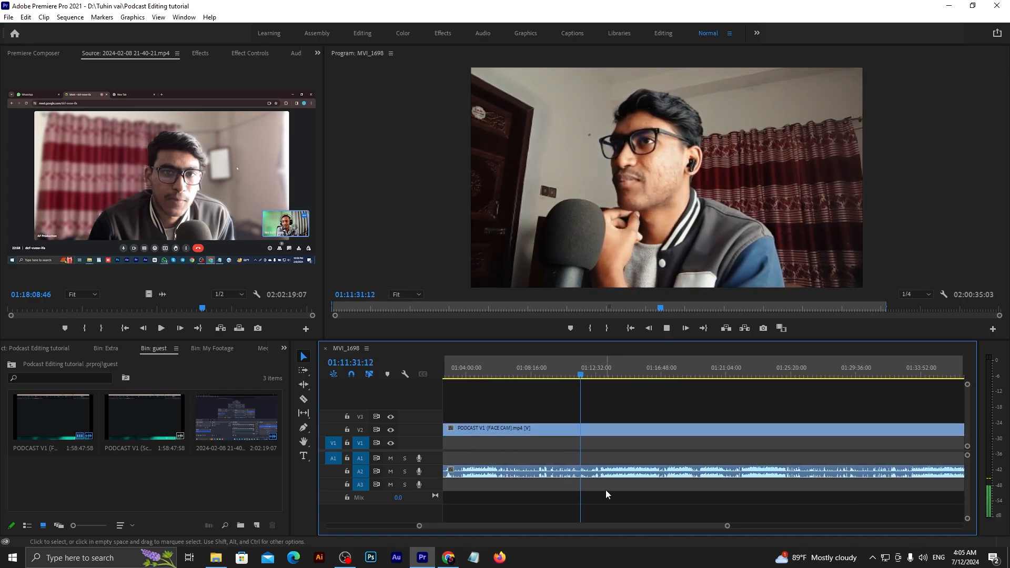
pyautogui.press('space')
# View the face cam clip at 01:07:46:45 and compare its extent with the MVI_1698 clip further along the sequence
pyautogui.hotkey('ctrl', 'a')
pyautogui.press('-')
pyautogui.click(552, 368)
pyautogui.press('-')
pyautogui.press('-')
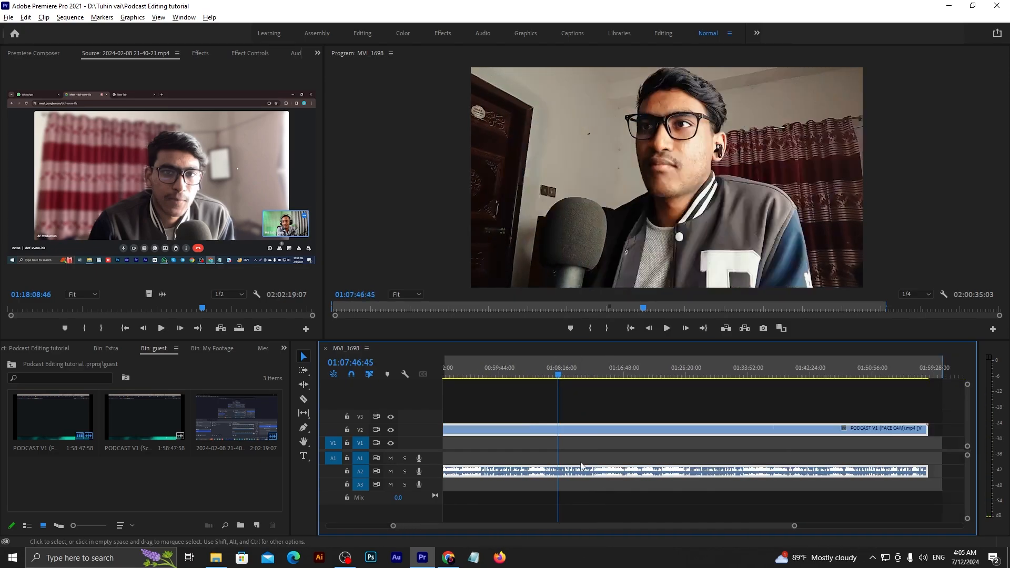
pyautogui.click(733, 506)
pyautogui.click(188, 481)
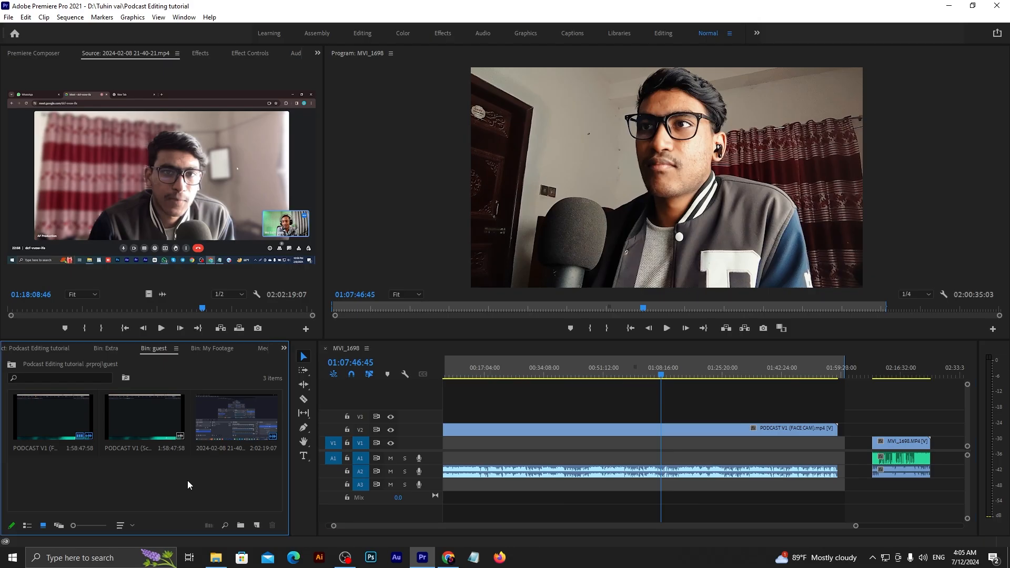
pyautogui.click(215, 558)
pyautogui.doubleClick(175, 166)
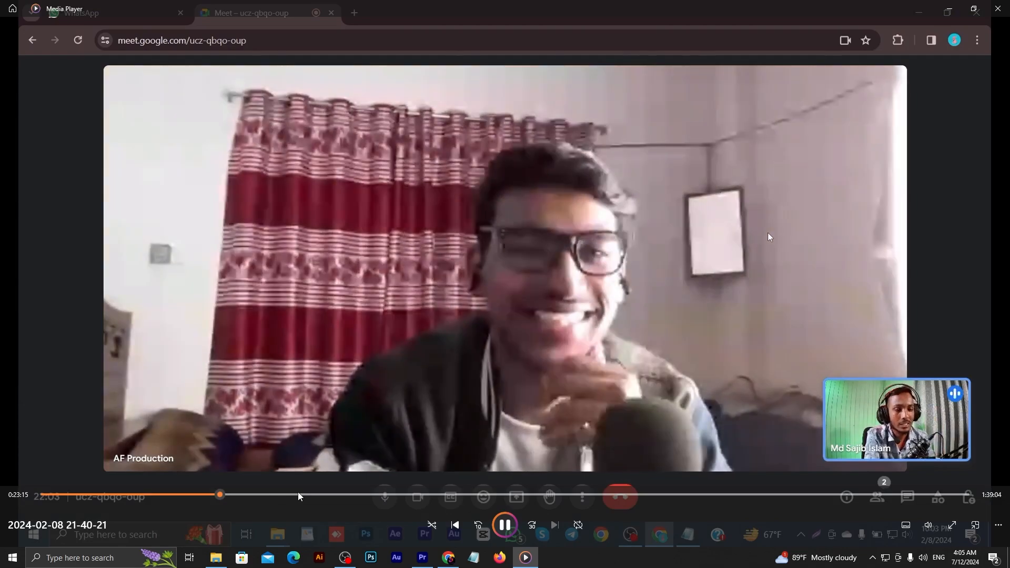
# Check the meeting recording at about 0:31:45, close Media Player and switch back to Premiere Pro
pyautogui.click(286, 494)
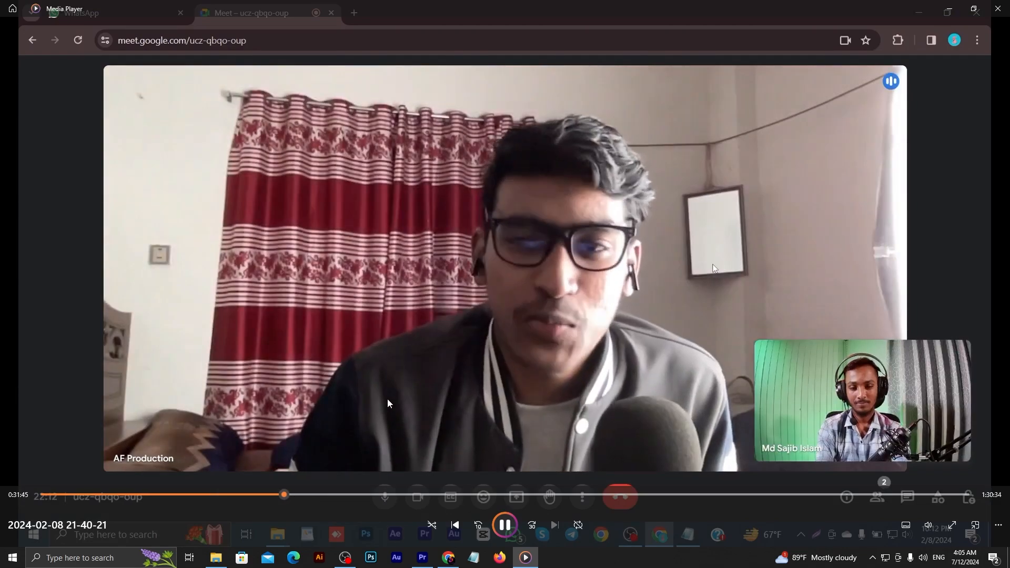
pyautogui.click(998, 9)
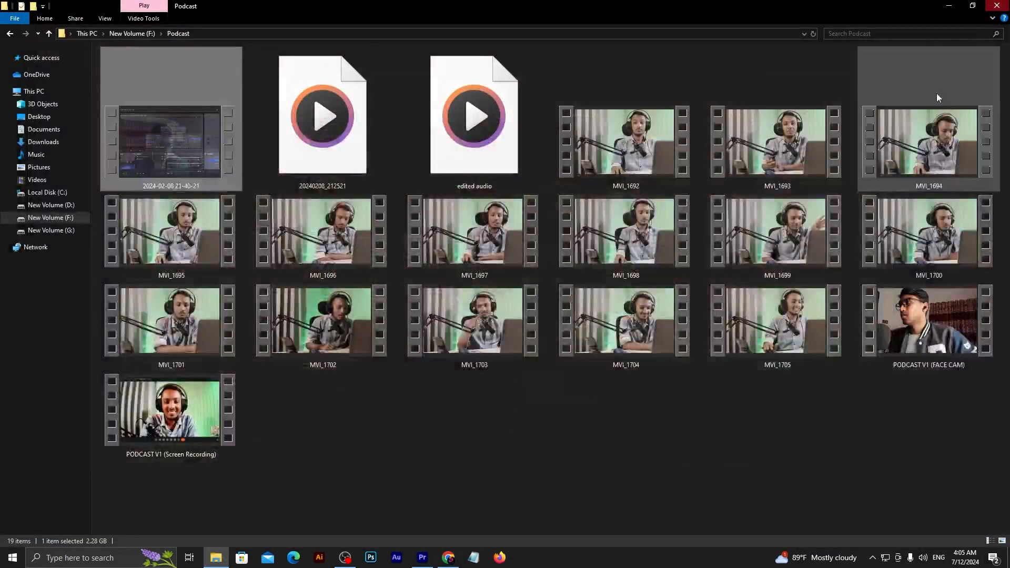
pyautogui.click(602, 451)
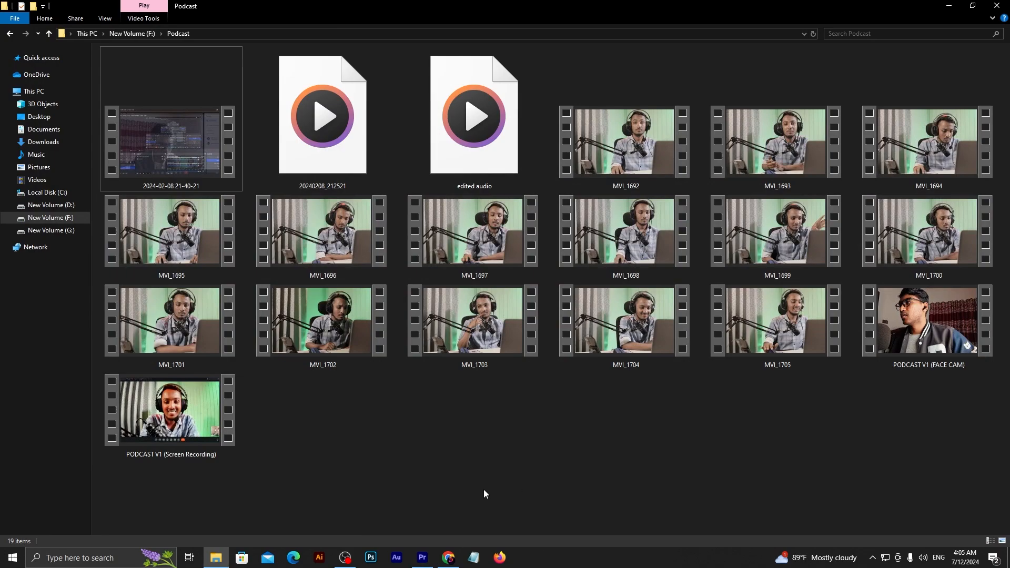
pyautogui.click(422, 561)
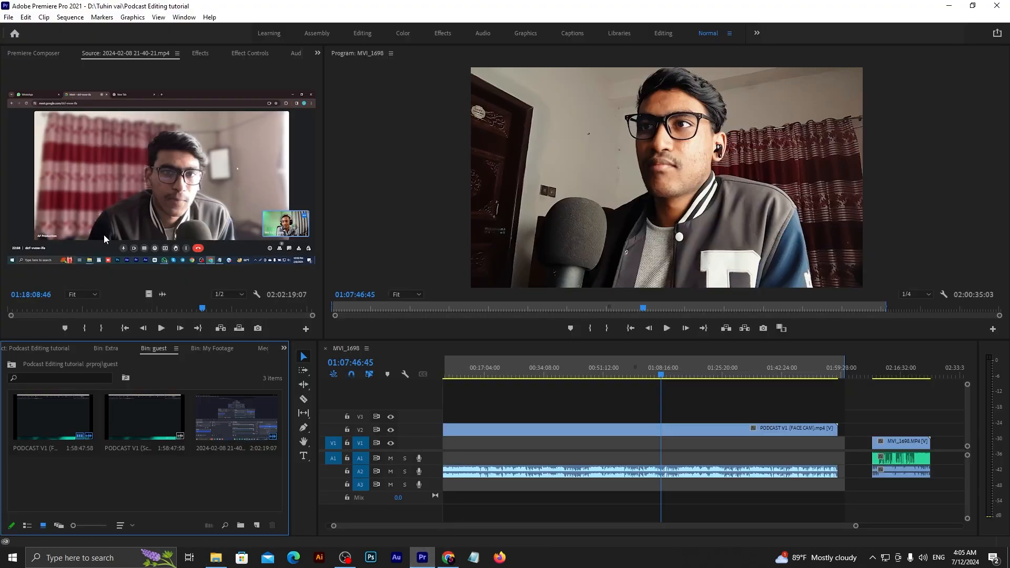
# Play the MVI_1698 clip from 02:08:52:25 and examine its gap from the end of the face cam clip
pyautogui.click(744, 512)
pyautogui.press('\\')
pyautogui.keyDown('alt'); pyautogui.scroll(5, 894, 479); pyautogui.keyUp('alt')
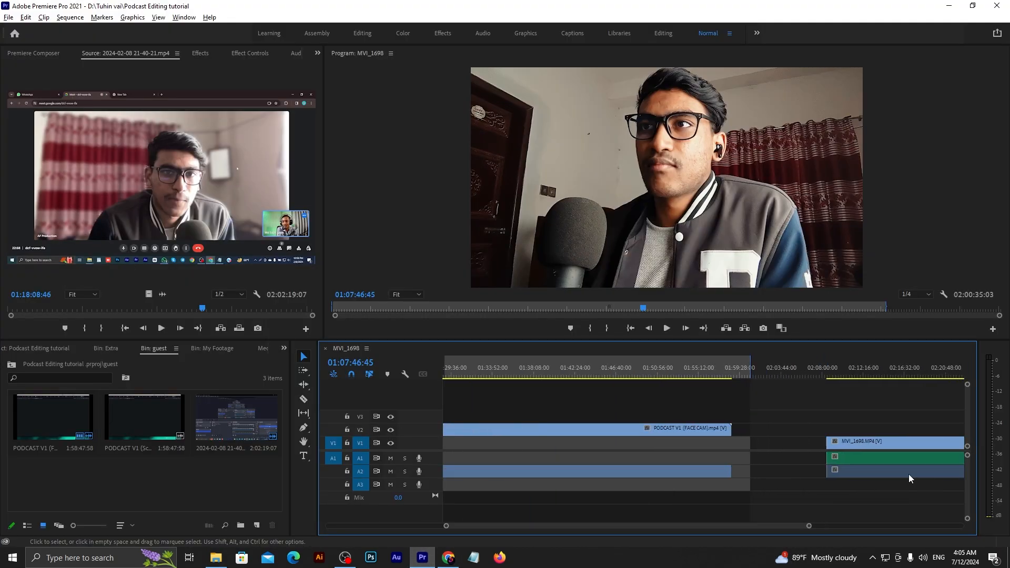
pyautogui.click(769, 370)
pyautogui.scroll(-3, 771, 417)
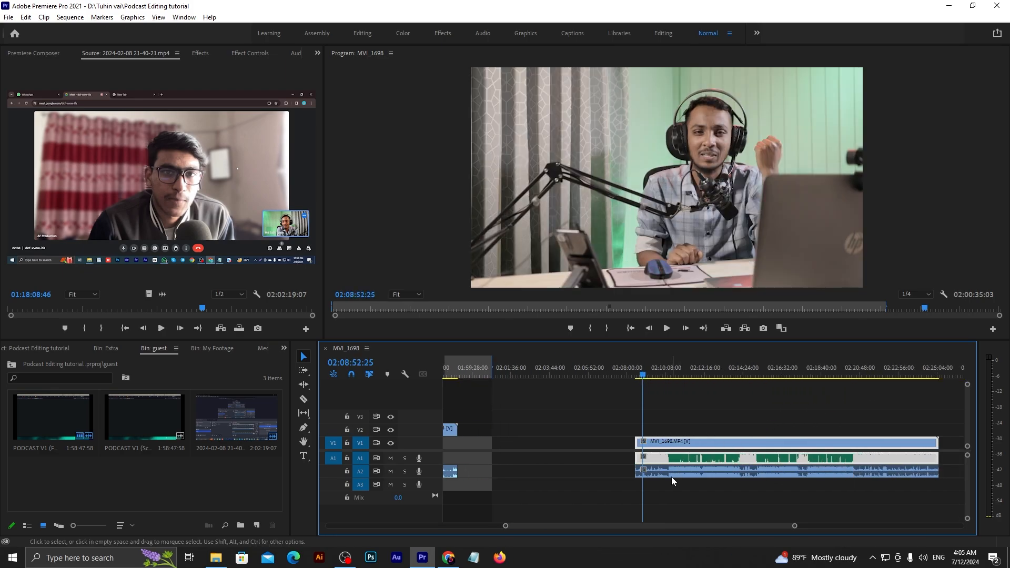
pyautogui.click(669, 497)
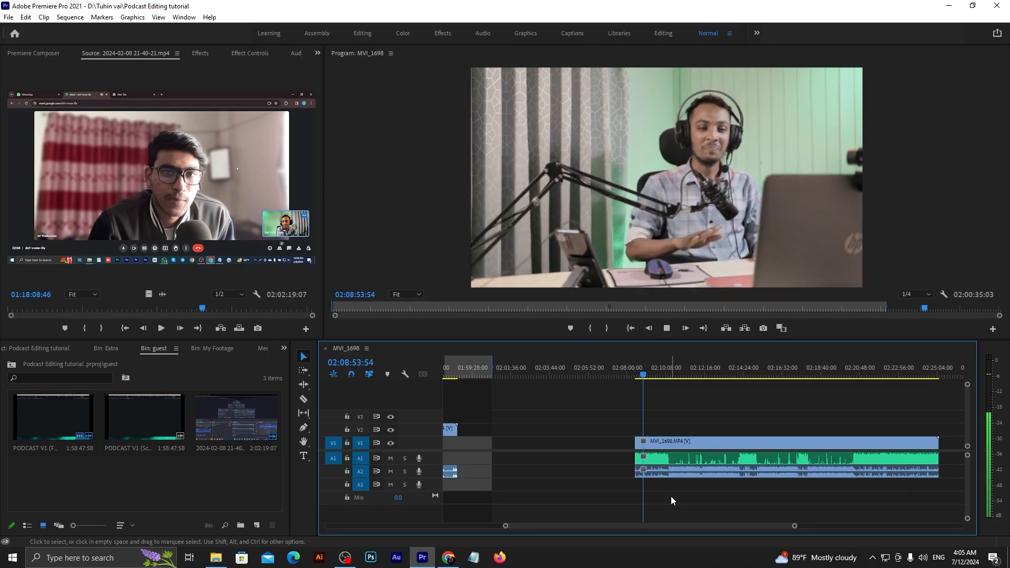
pyautogui.press('space')
pyautogui.click(676, 490)
pyautogui.scroll(-4, 677, 490)
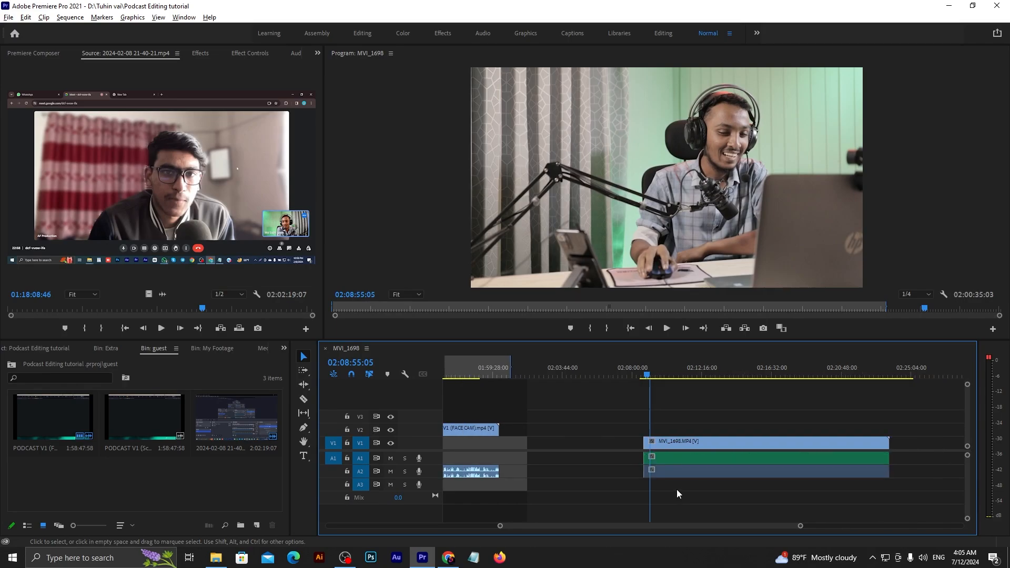
pyautogui.scroll(2, 679, 486)
pyautogui.scroll(1, 718, 438)
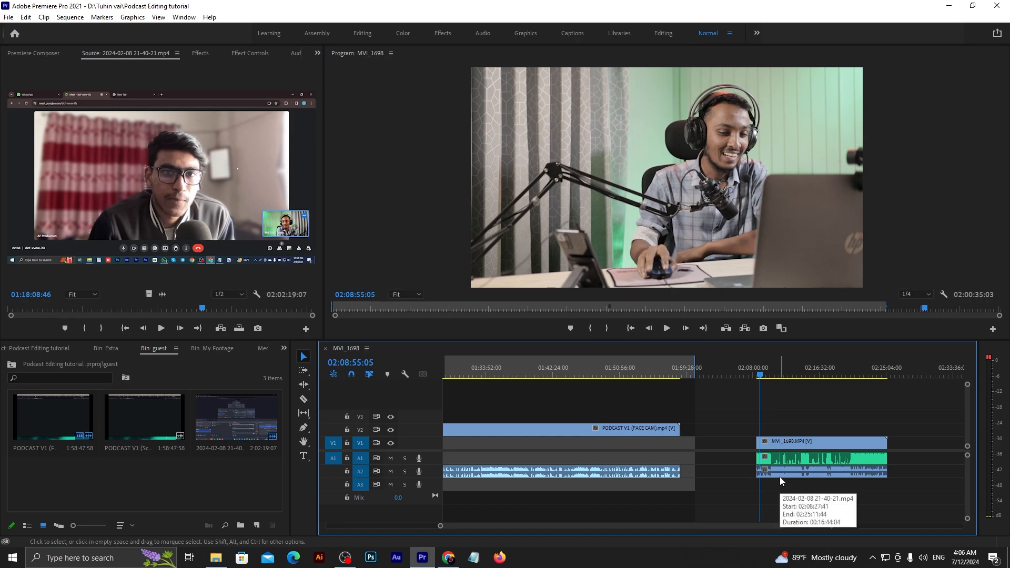
# Move the face cam audio down to A3 and shift the MVI_1698 clips back, about a third of the way along the face cam clip
pyautogui.press('\\')
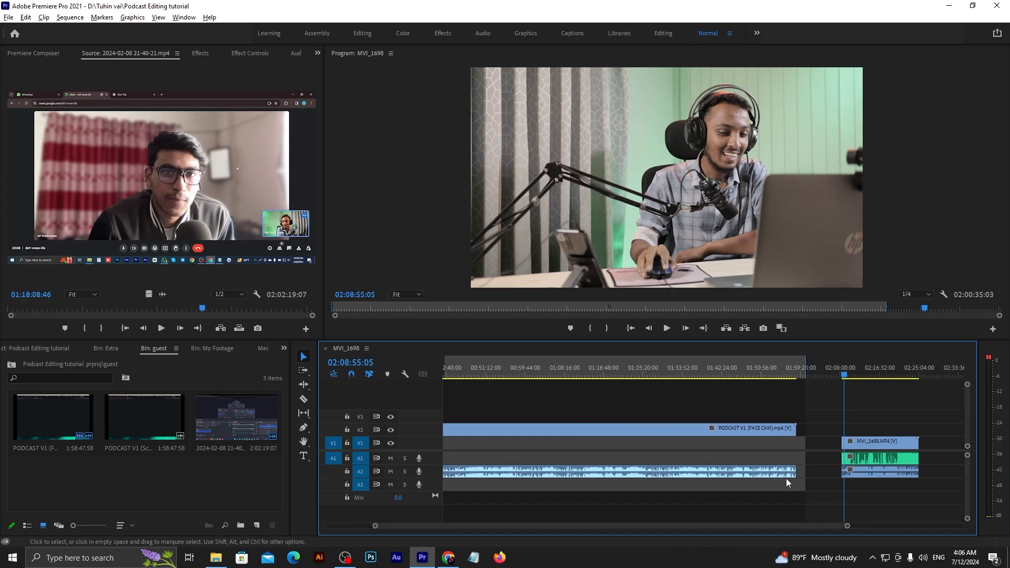
pyautogui.moveTo(893, 424); pyautogui.dragTo(883, 463)
pyautogui.moveTo(811, 472); pyautogui.dragTo(810, 481)
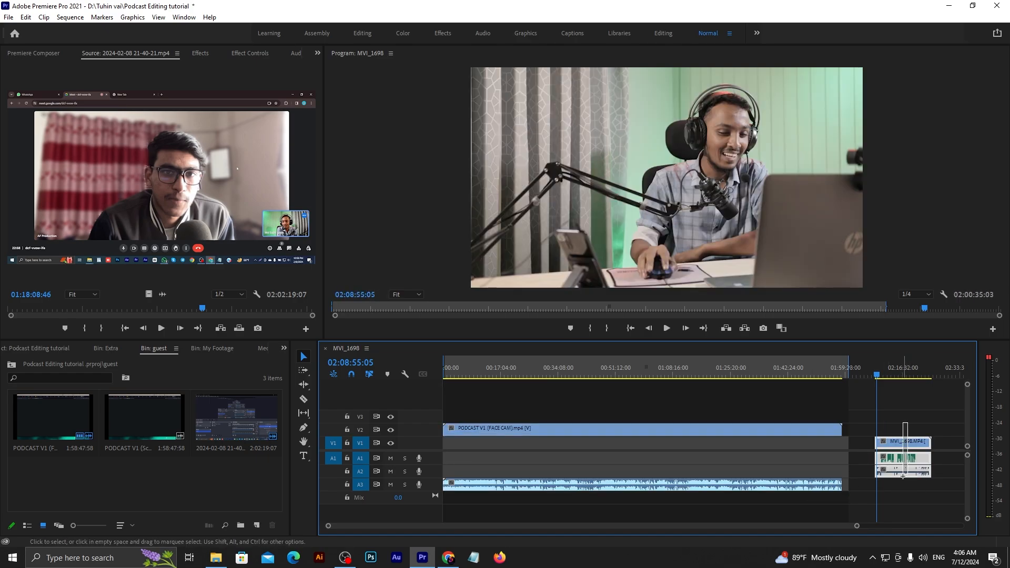
pyautogui.moveTo(886, 470); pyautogui.dragTo(619, 450)
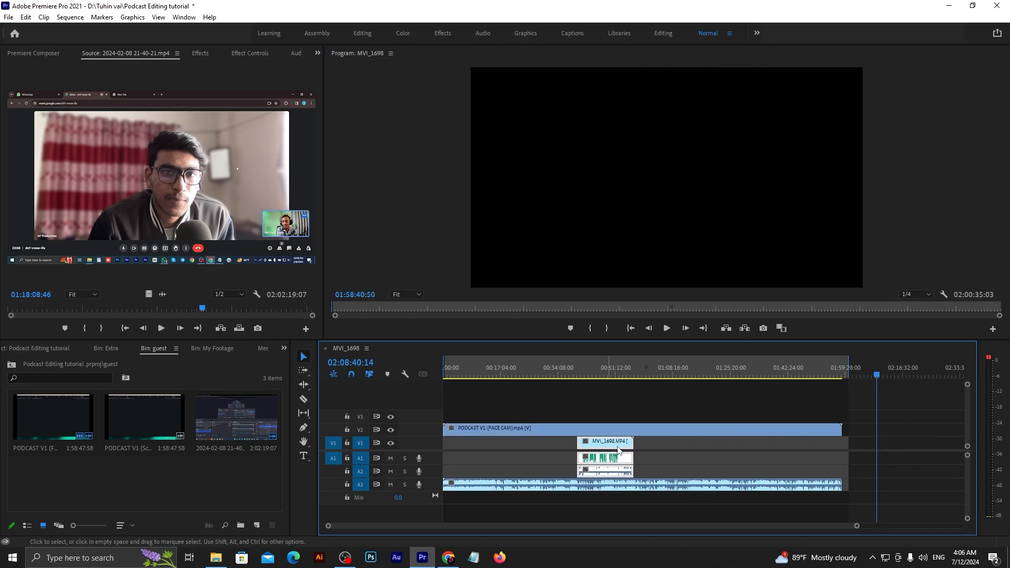
# Check the sequence picture at 00:53:17:29 and inspect the MVI_1698 clip and its linked audio on A1 and A2
pyautogui.click(685, 499)
pyautogui.moveTo(632, 368)
pyautogui.mouseDown()
pyautogui.moveTo(651, 371)
pyautogui.moveTo(622, 369)
pyautogui.mouseUp()
pyautogui.click(602, 456)
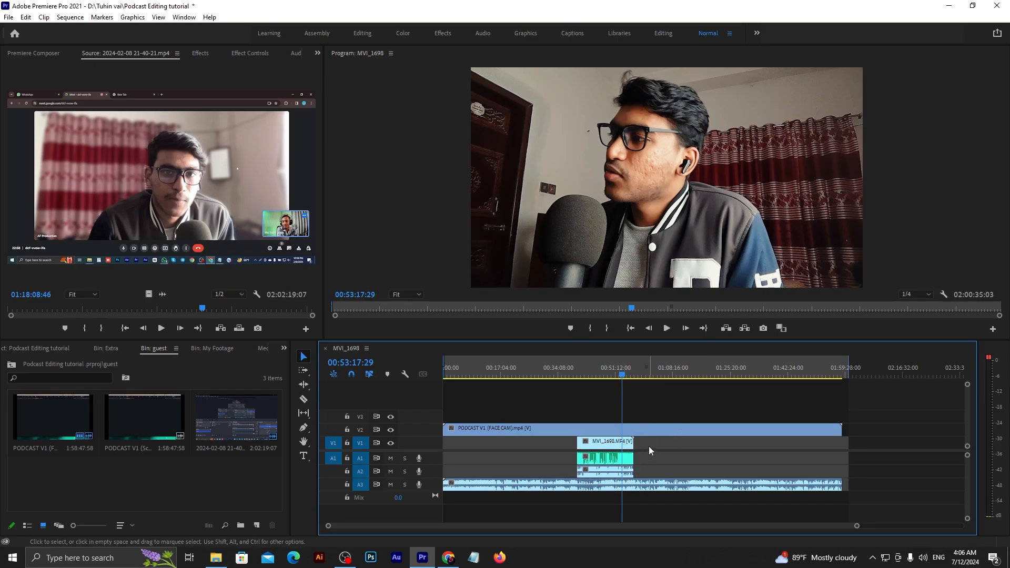
pyautogui.click(631, 458)
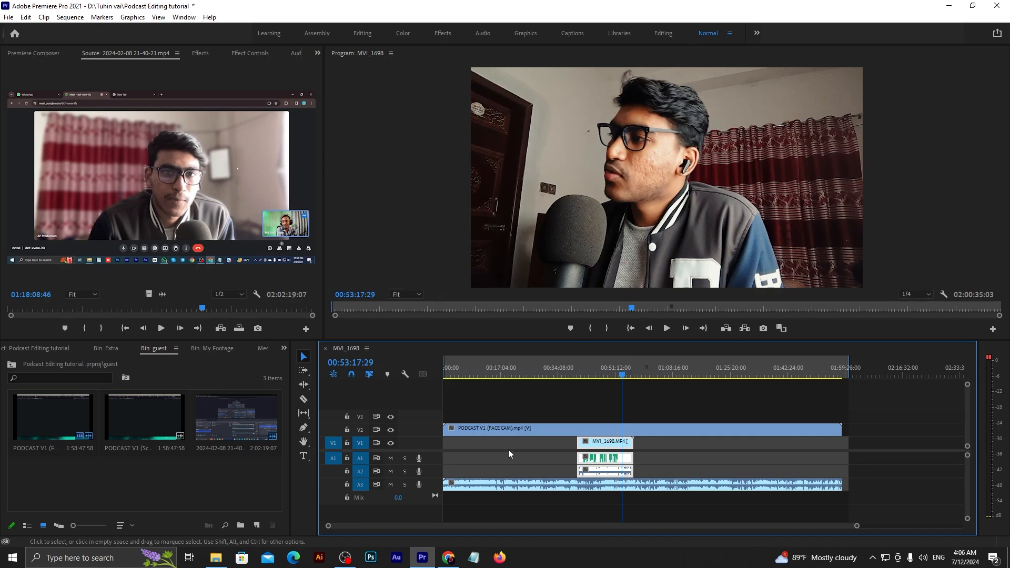
pyautogui.click(641, 502)
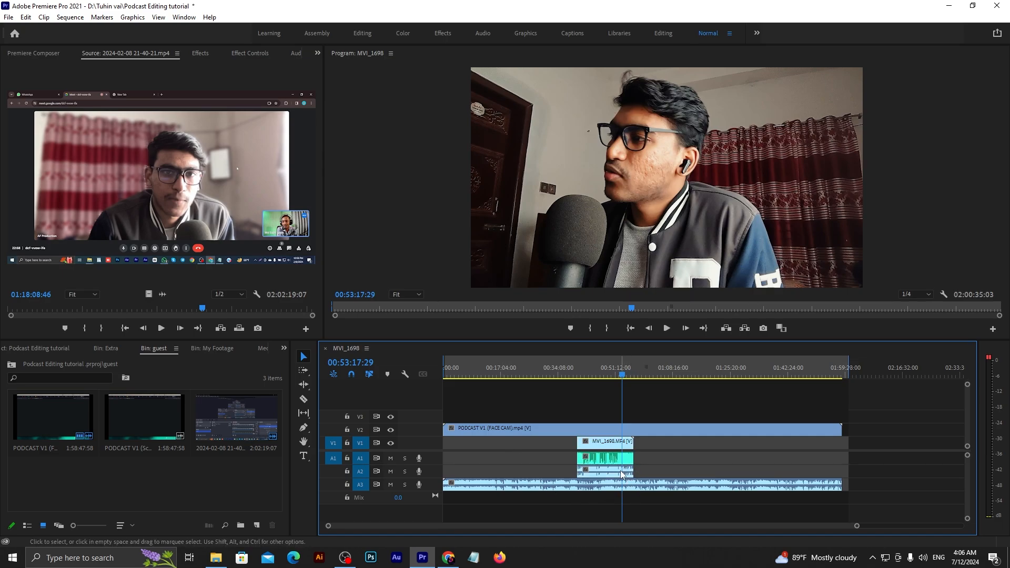
pyautogui.click(625, 473)
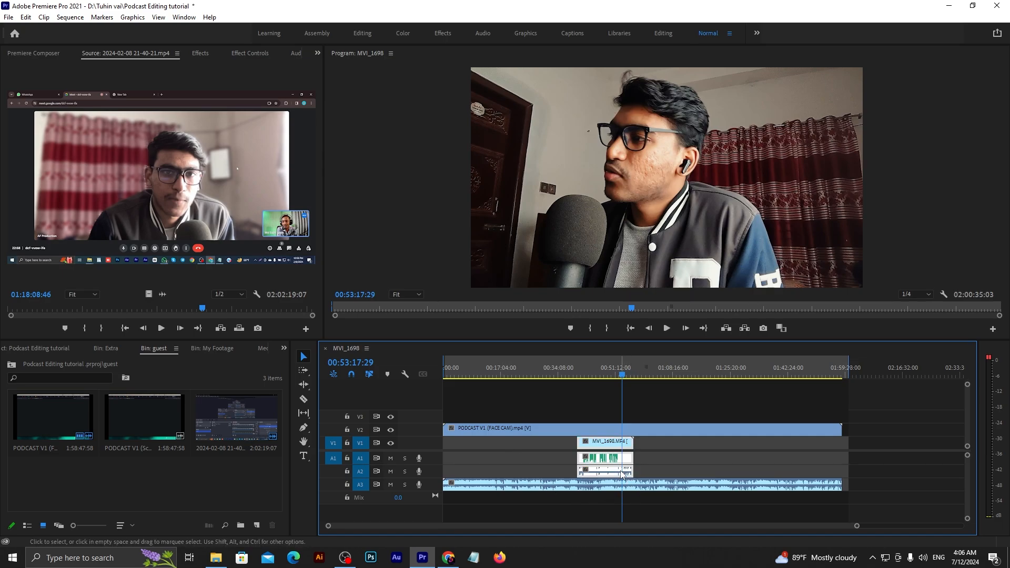
pyautogui.click(636, 497)
# Synchronize the MVI_1698 clips with the face cam clip by audio, using track channel 1
pyautogui.moveTo(645, 502); pyautogui.dragTo(617, 465)
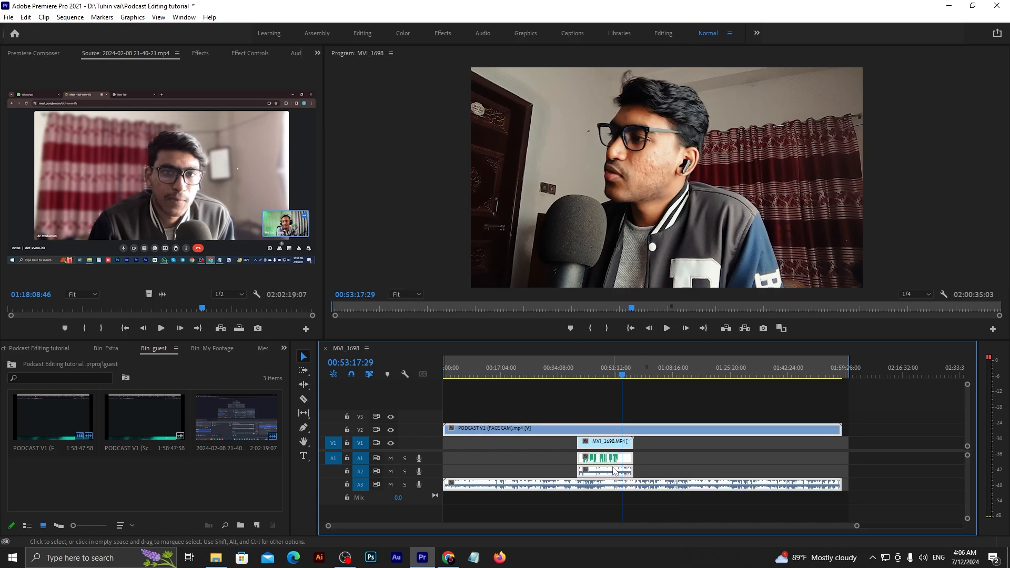
pyautogui.rightClick(614, 469)
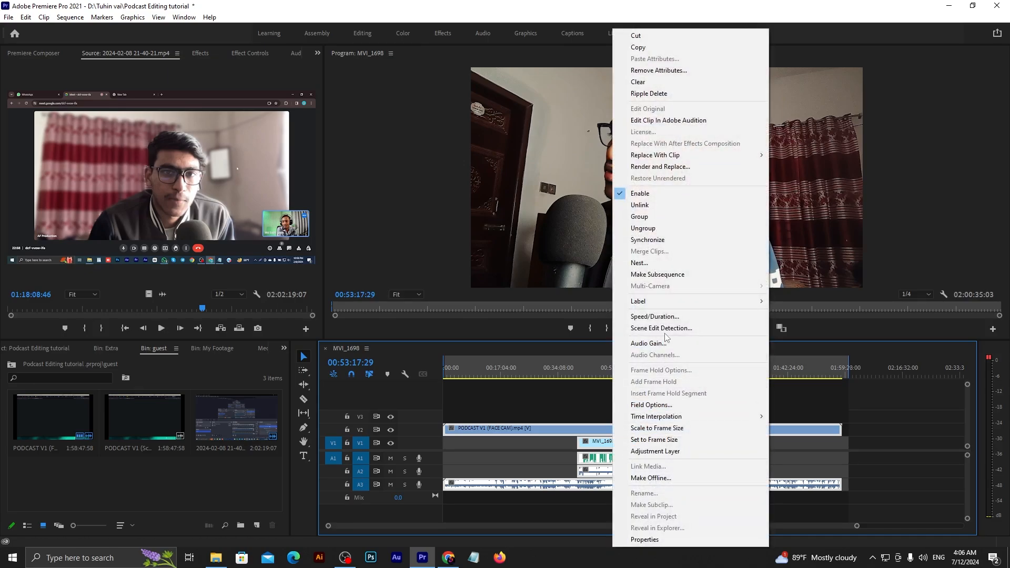
pyautogui.click(650, 240)
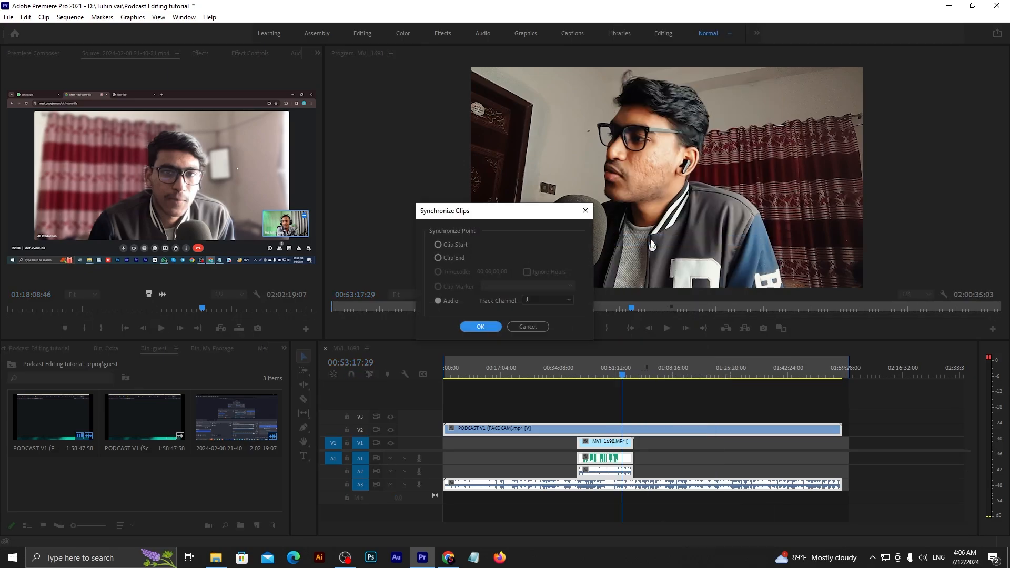
pyautogui.click(451, 300)
pyautogui.click(480, 326)
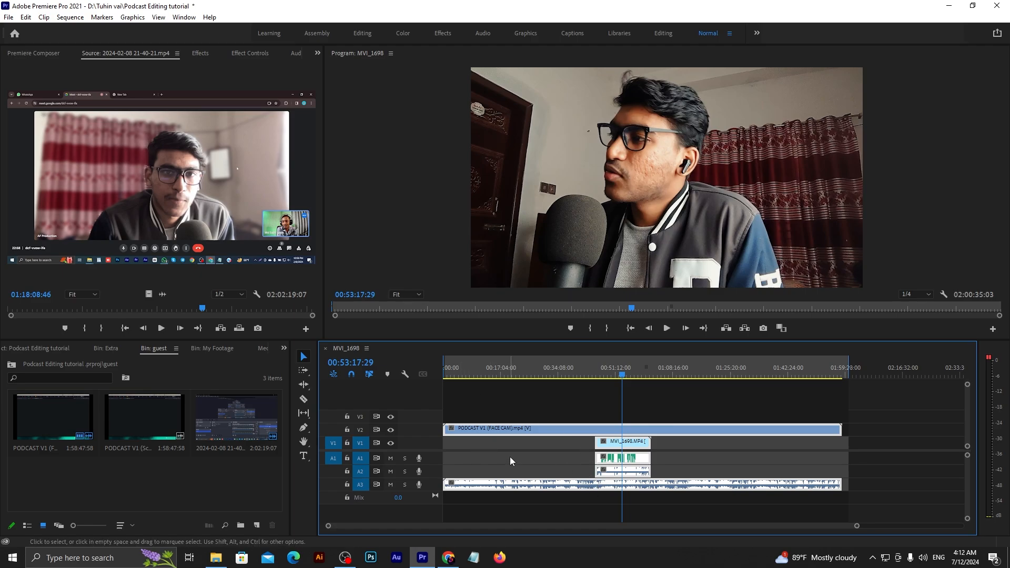
# Compare the synced audio waveforms on A1, A2 and A3 around 00:47:00 for alignment
pyautogui.click(649, 509)
pyautogui.scroll(6, 677, 487)
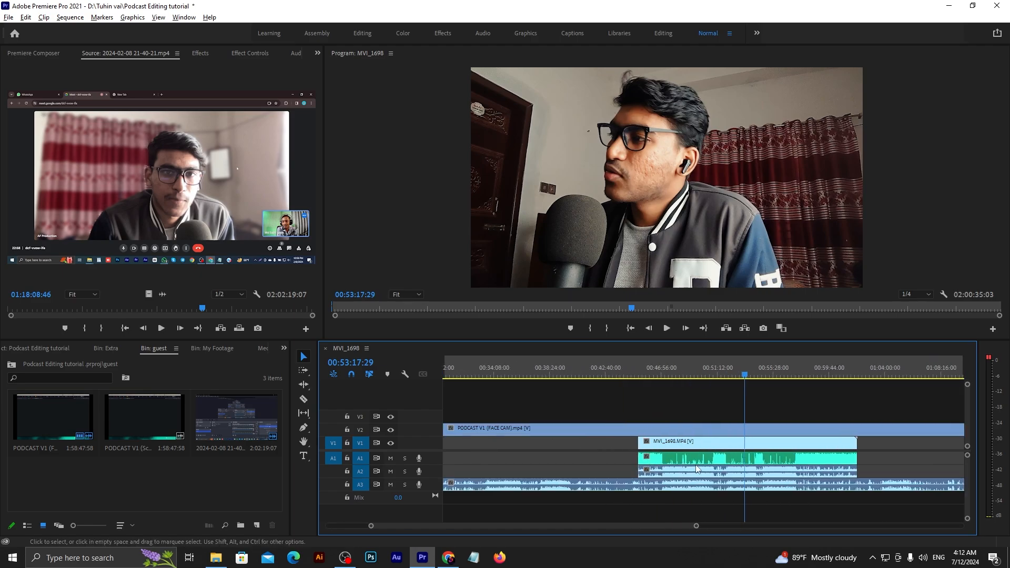
pyautogui.scroll(3, 677, 487)
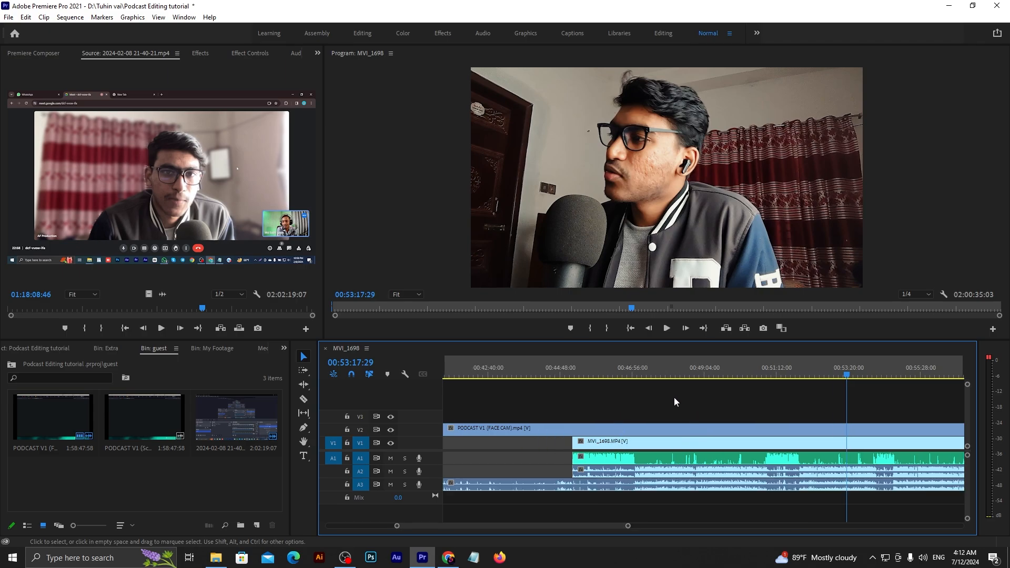
pyautogui.scroll(5, 632, 462)
pyautogui.hscroll(3, 657, 482)
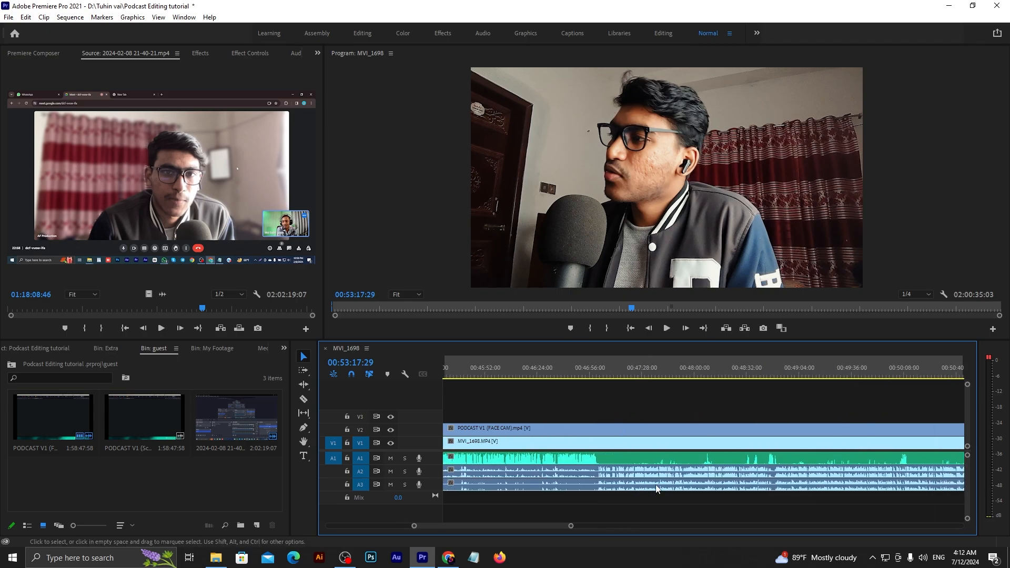
pyautogui.click(589, 475)
pyautogui.click(589, 485)
pyautogui.scroll(3, 590, 480)
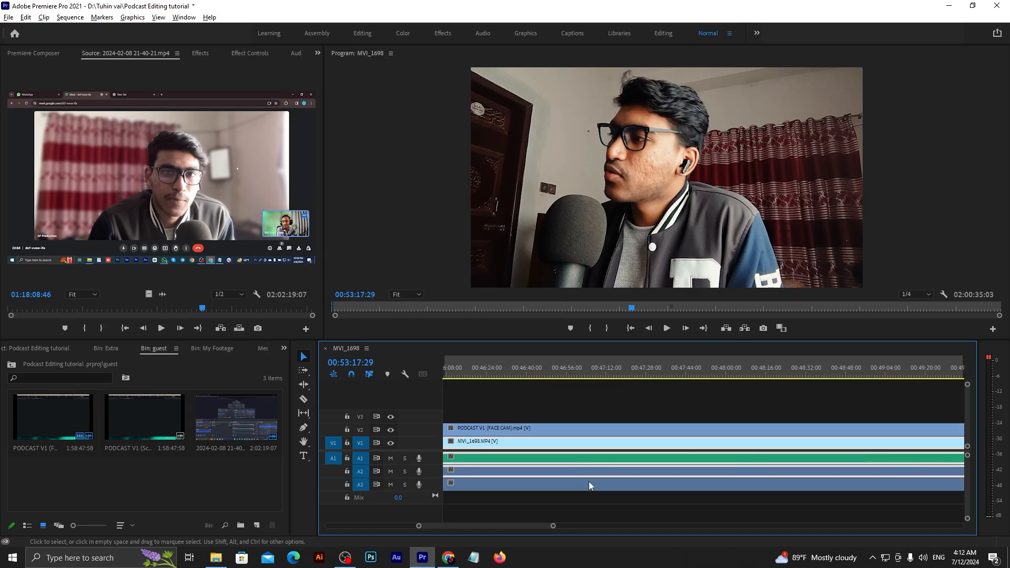
pyautogui.scroll(-6, 592, 474)
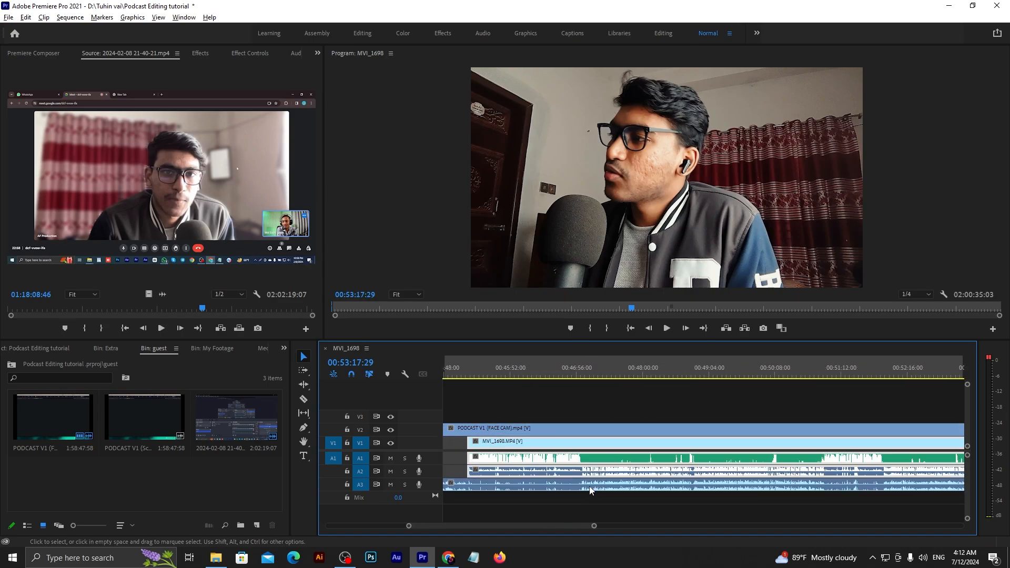
pyautogui.scroll(3, 598, 481)
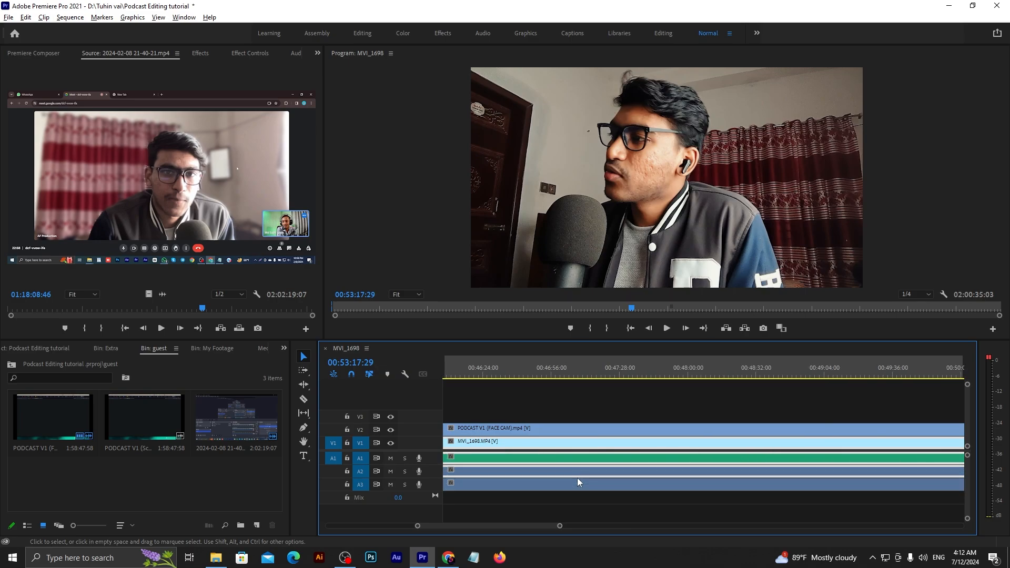
# Play the synced clips from 00:47:03:06 and examine where the MVI_1698 clip begins and ends against the face cam clip
pyautogui.click(565, 372)
pyautogui.press('space')
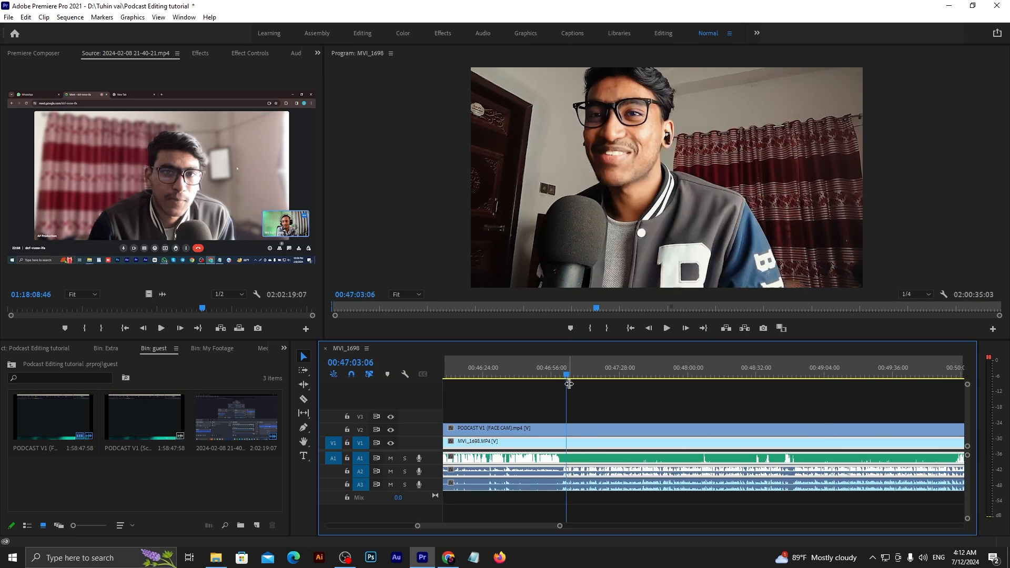
pyautogui.scroll(-6, 620, 446)
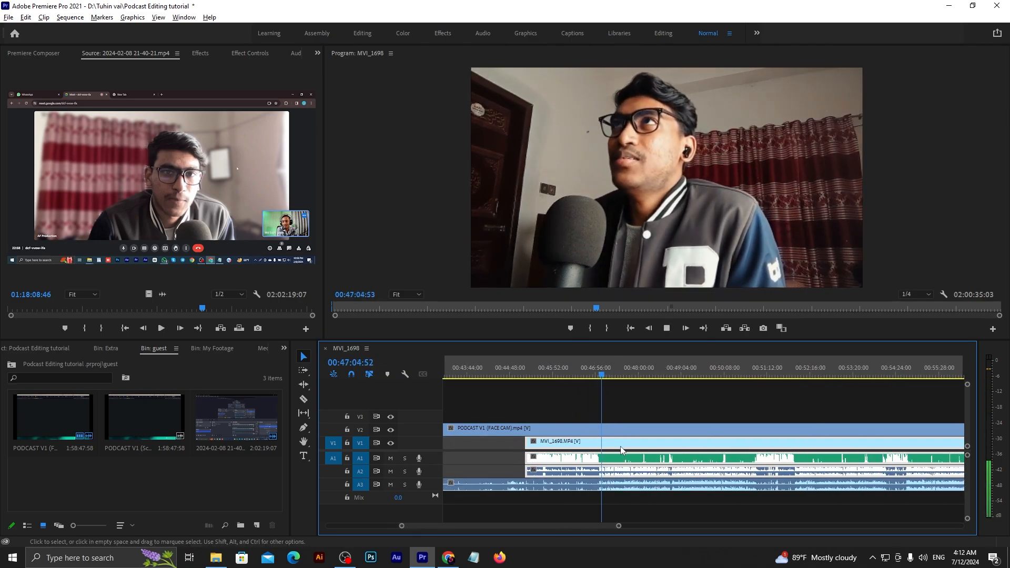
pyautogui.press('space')
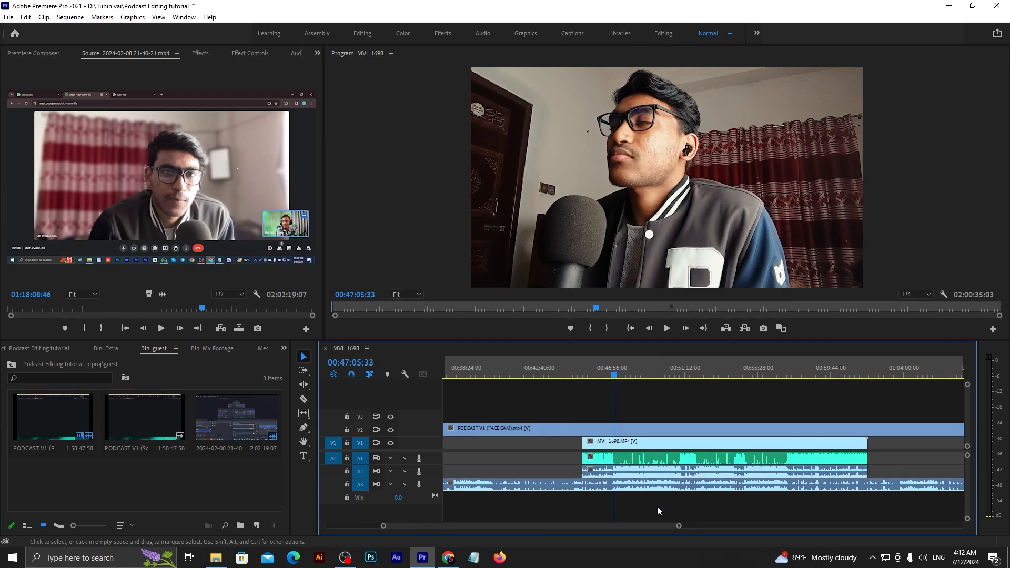
pyautogui.scroll(2, 581, 499)
pyautogui.scroll(6, 580, 496)
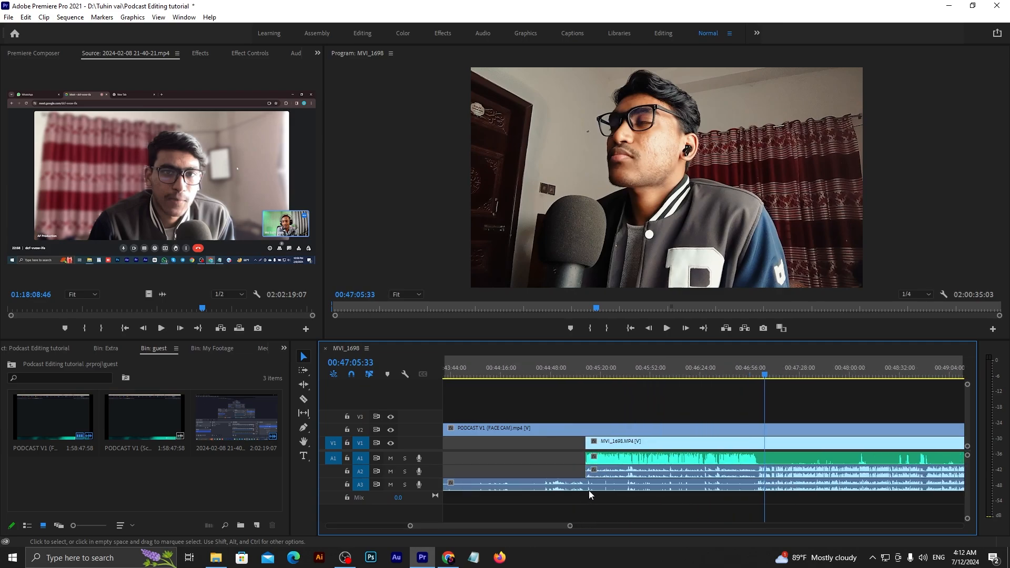
pyautogui.scroll(1, 573, 492)
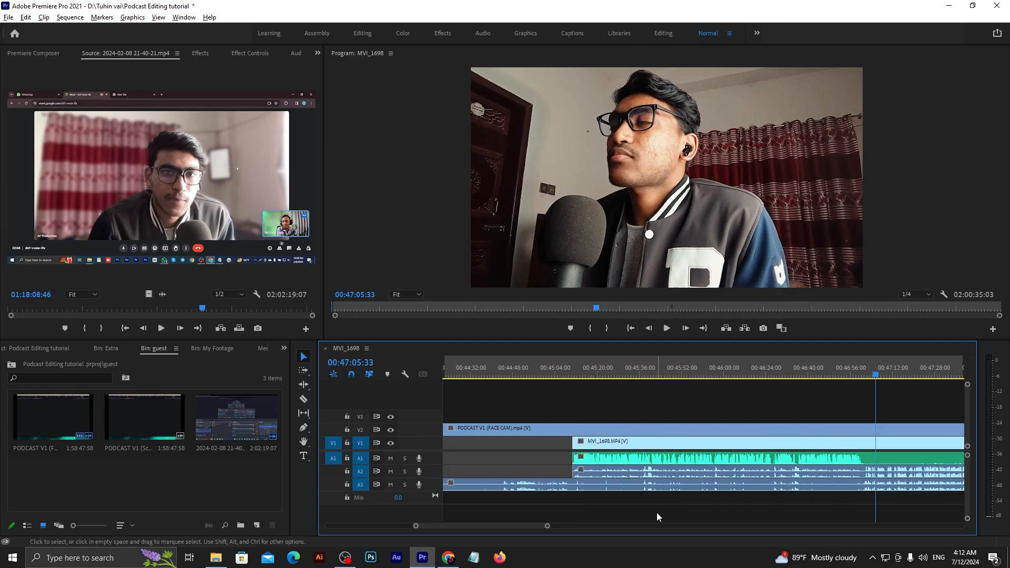
pyautogui.scroll(-10, 700, 480)
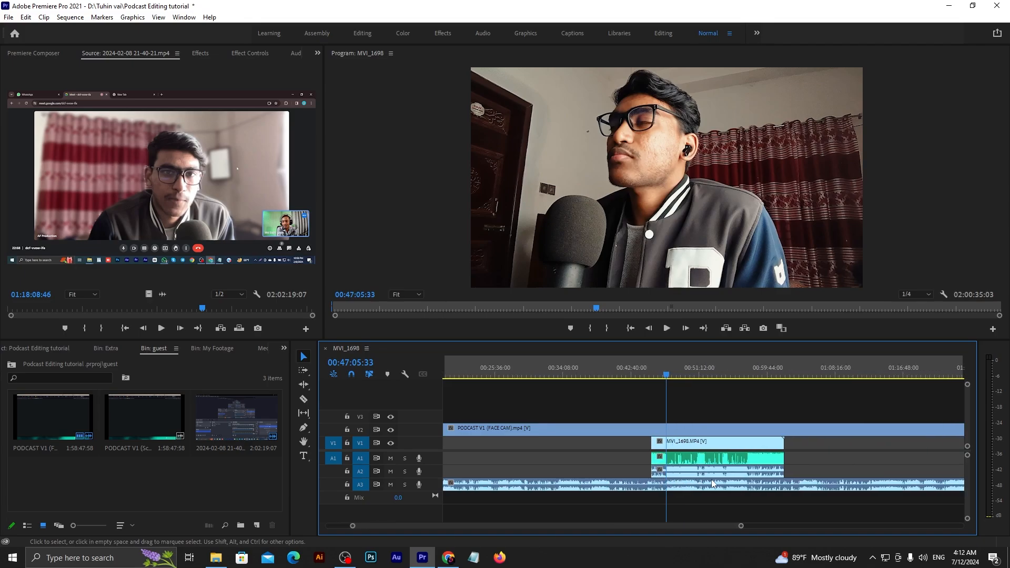
pyautogui.scroll(-5, 712, 483)
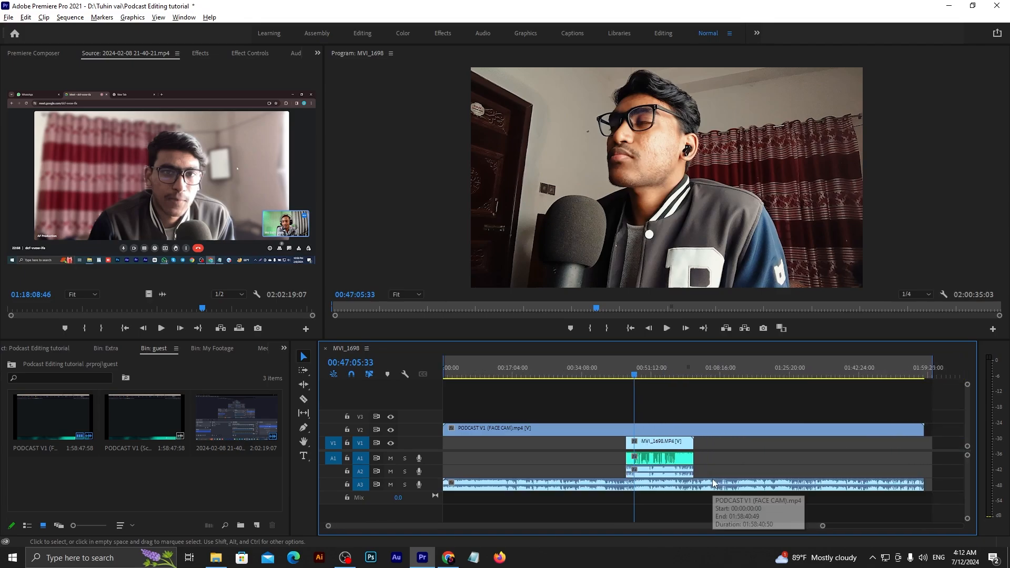
# Split the face cam clip and its A3 audio at the start and end of the MVI_1698 clip
pyautogui.scroll(6, 624, 491)
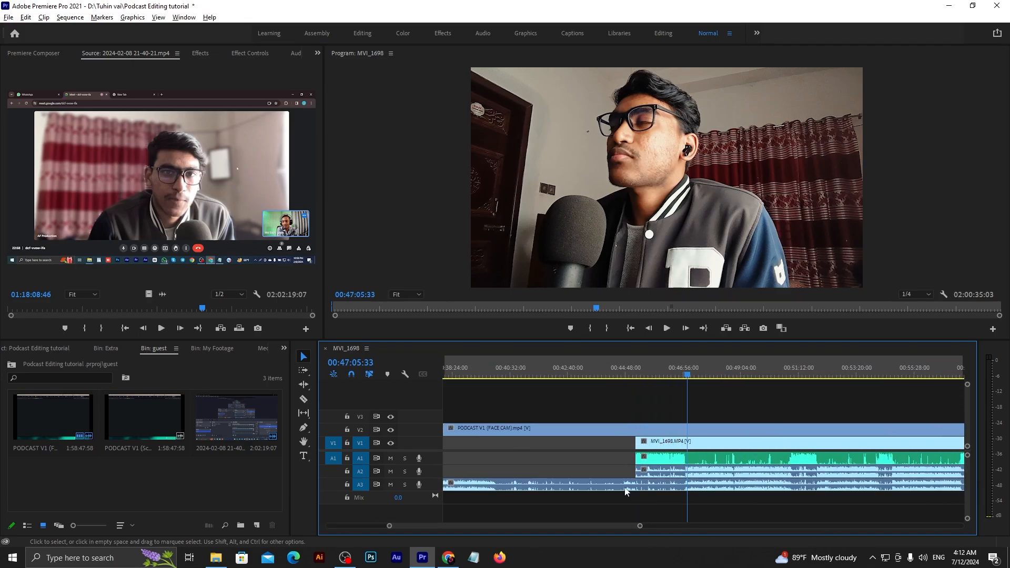
pyautogui.scroll(5, 628, 488)
pyautogui.press('c')
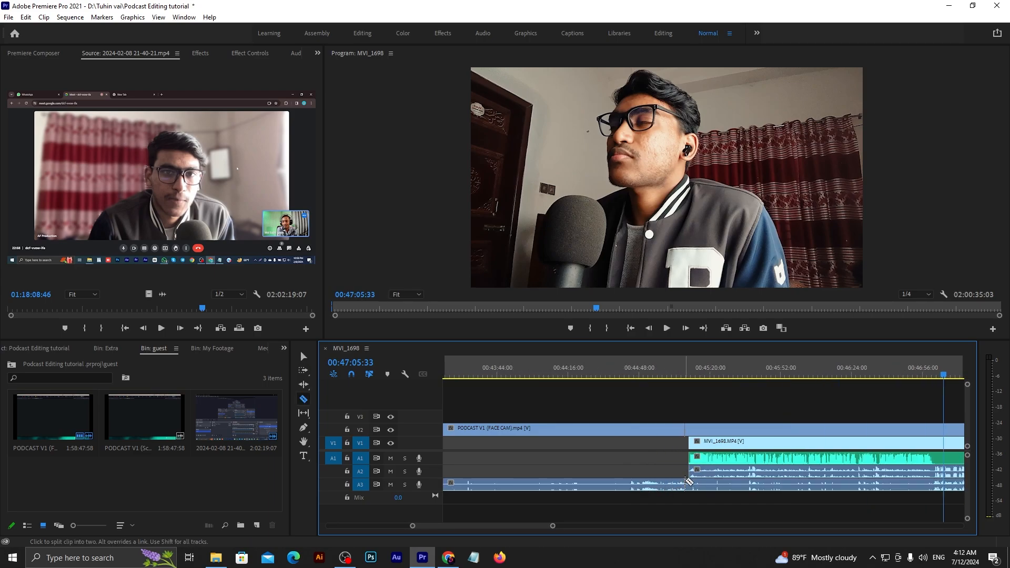
pyautogui.click(688, 482)
pyautogui.scroll(-2, 692, 483)
pyautogui.scroll(-6, 692, 484)
pyautogui.scroll(8, 835, 482)
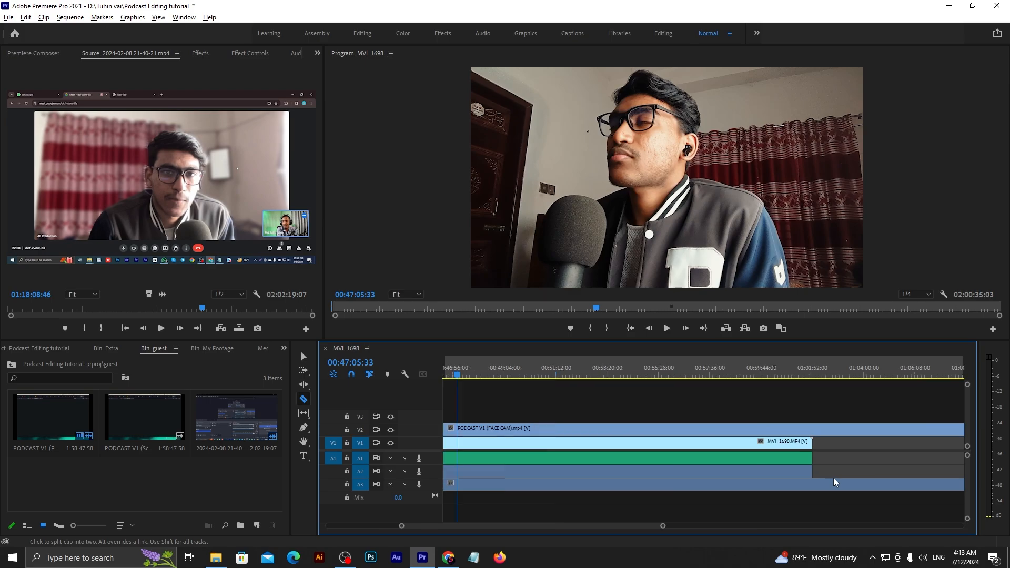
pyautogui.click(792, 489)
pyautogui.scroll(-1, 839, 485)
pyautogui.scroll(-5, 838, 485)
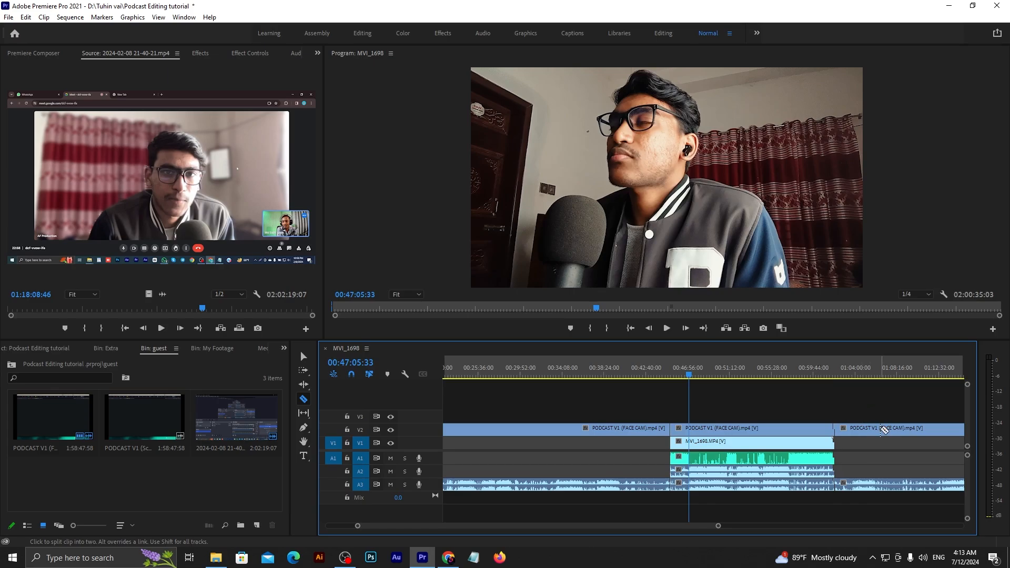
# Delete the face cam video and audio segments that extend before and after the MVI_1698 clip
pyautogui.press('v')
pyautogui.moveTo(867, 409); pyautogui.dragTo(872, 495)
pyautogui.press('Delete')
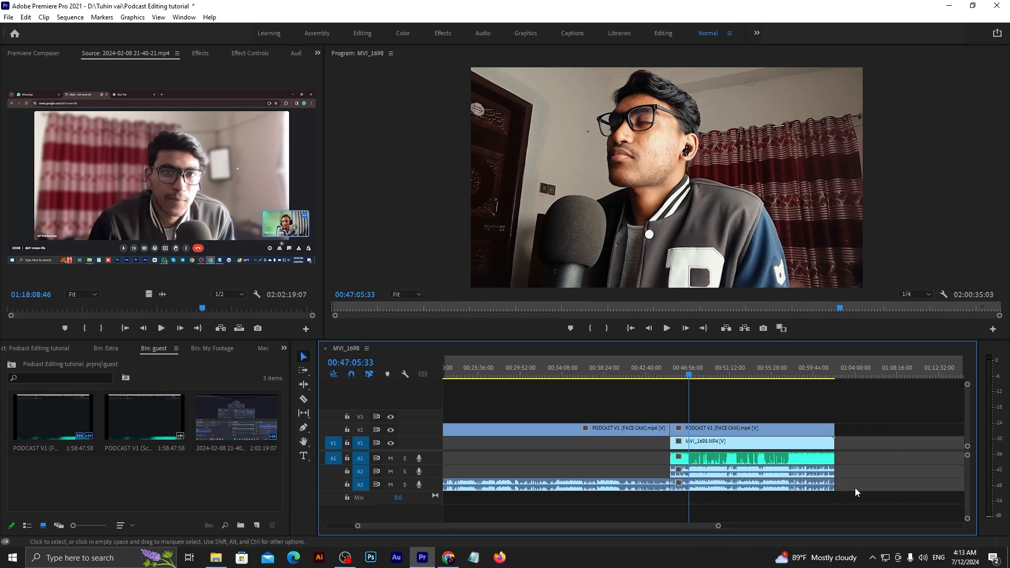
pyautogui.moveTo(534, 398); pyautogui.dragTo(610, 494)
pyautogui.press('Delete')
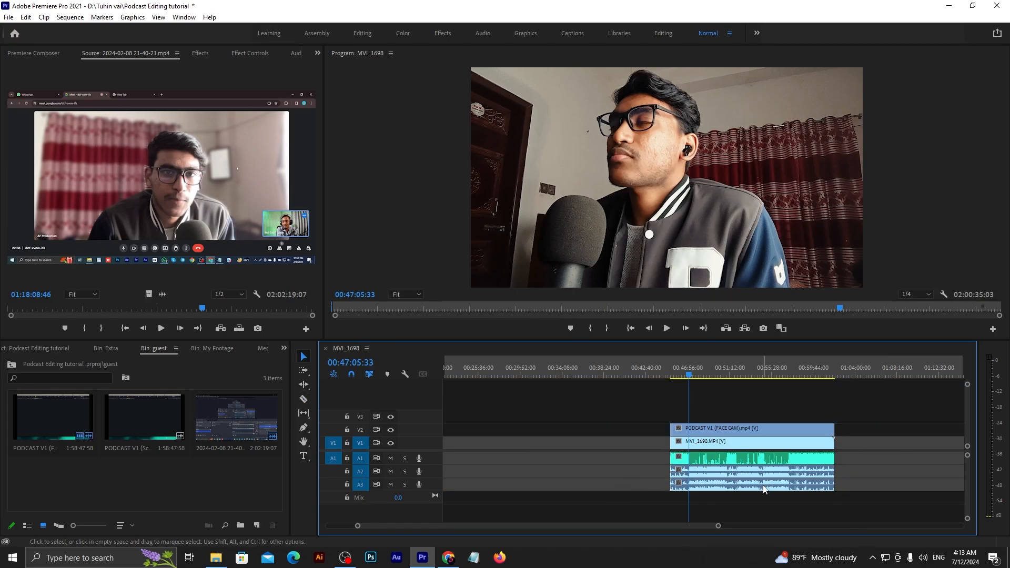
pyautogui.scroll(2, 746, 497)
pyautogui.scroll(2, 658, 471)
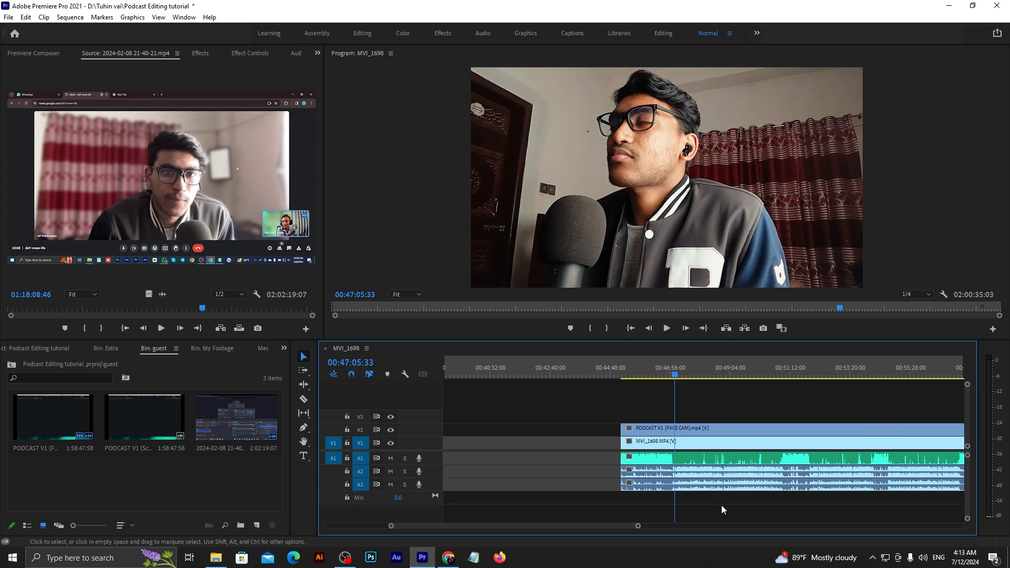
pyautogui.scroll(1, 721, 505)
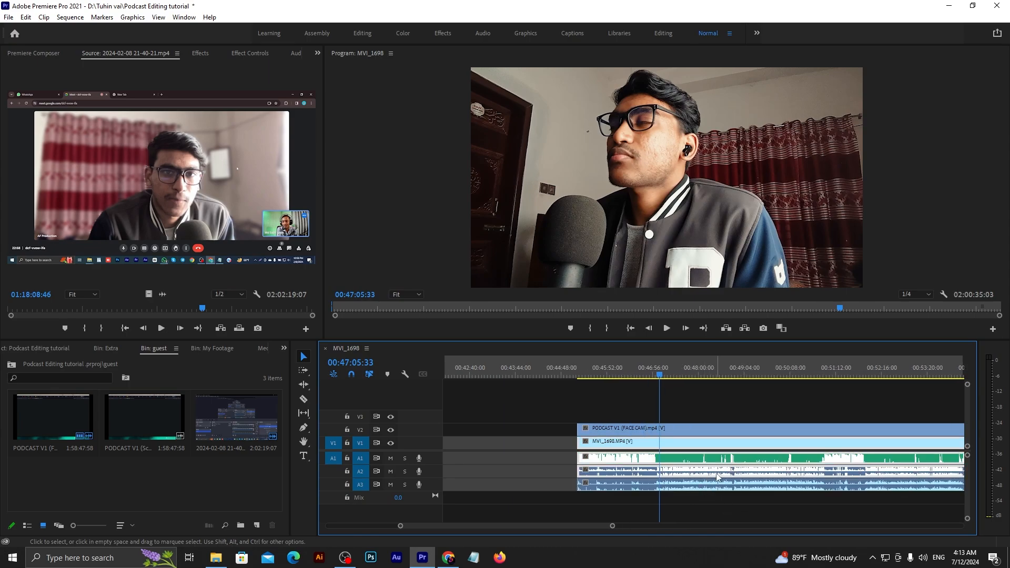
pyautogui.click(711, 476)
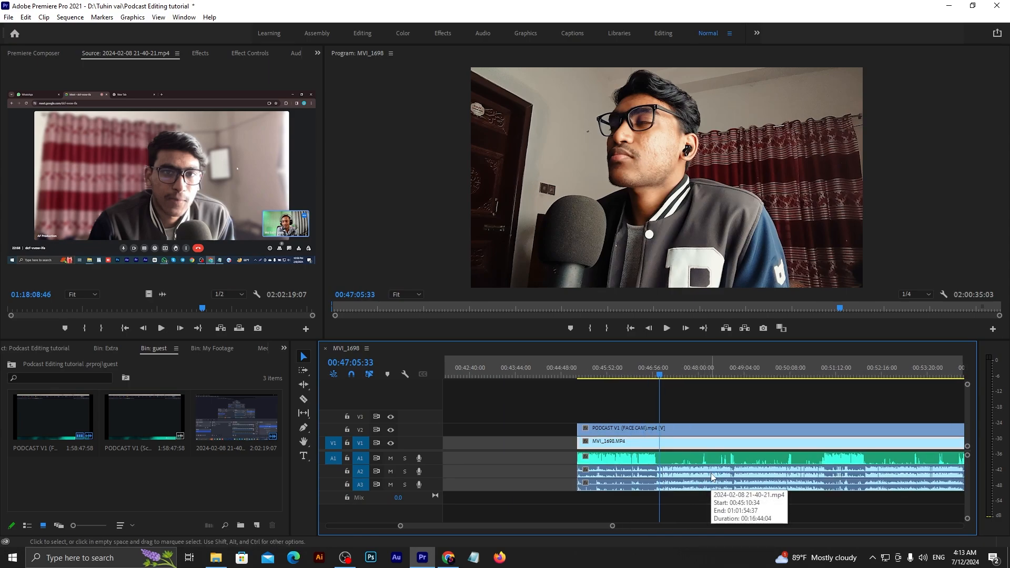
pyautogui.click(711, 473)
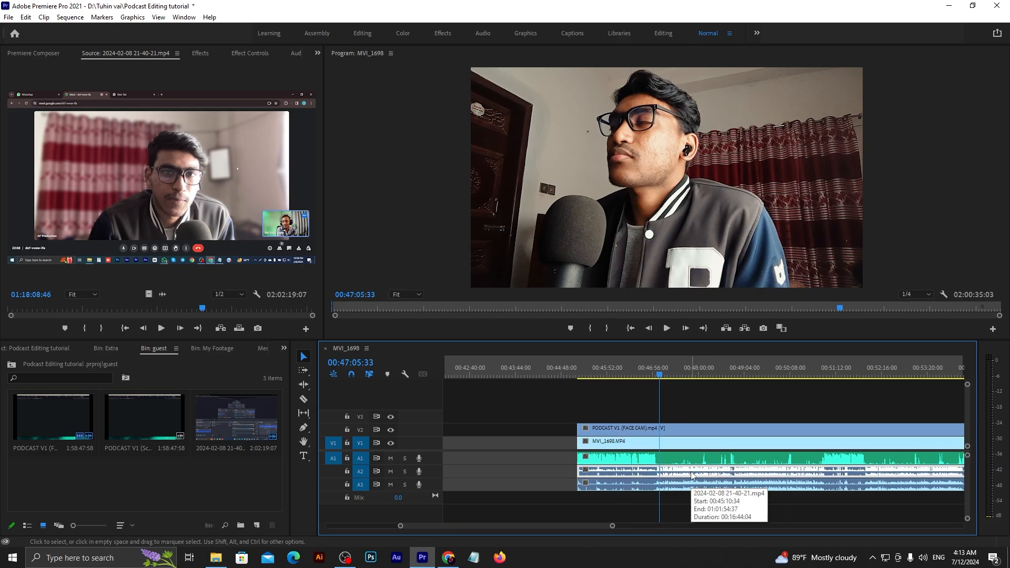
pyautogui.press('Delete')
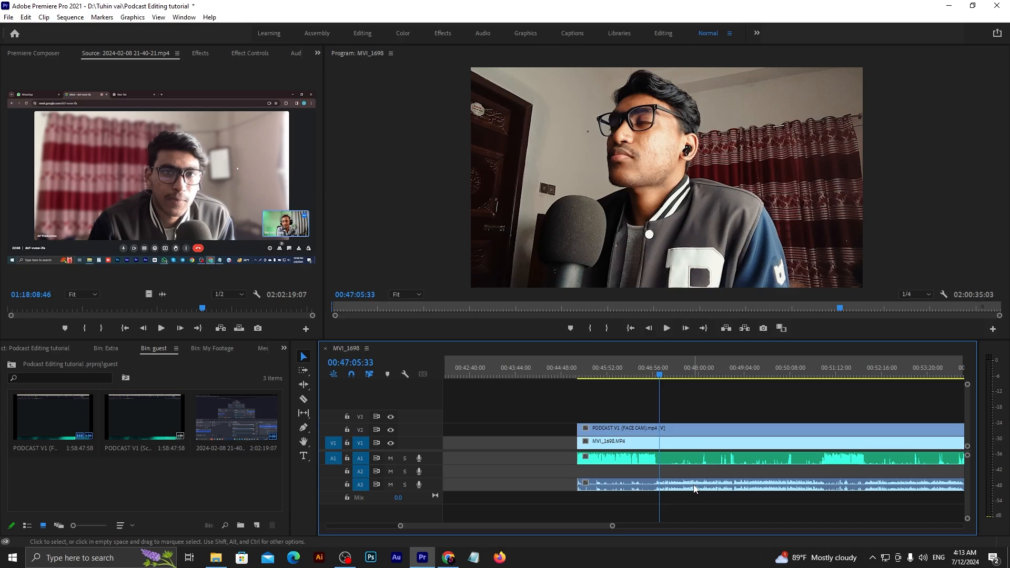
# Move the face cam audio from track A3 up to A2 and keep its linked video on V2
pyautogui.click(694, 487)
pyautogui.moveTo(623, 483); pyautogui.dragTo(623, 473)
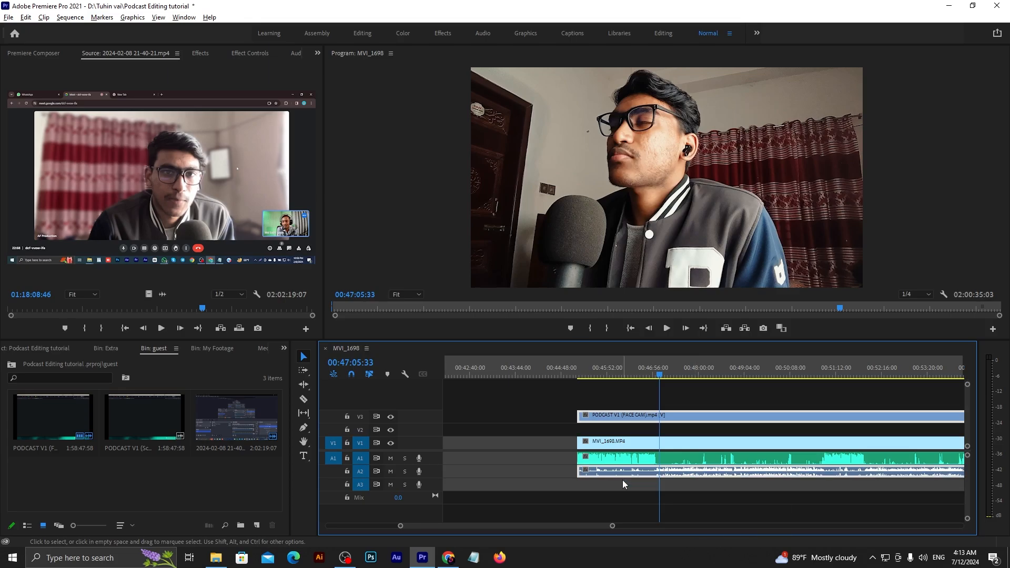
pyautogui.moveTo(689, 419); pyautogui.dragTo(686, 431)
pyautogui.click(683, 504)
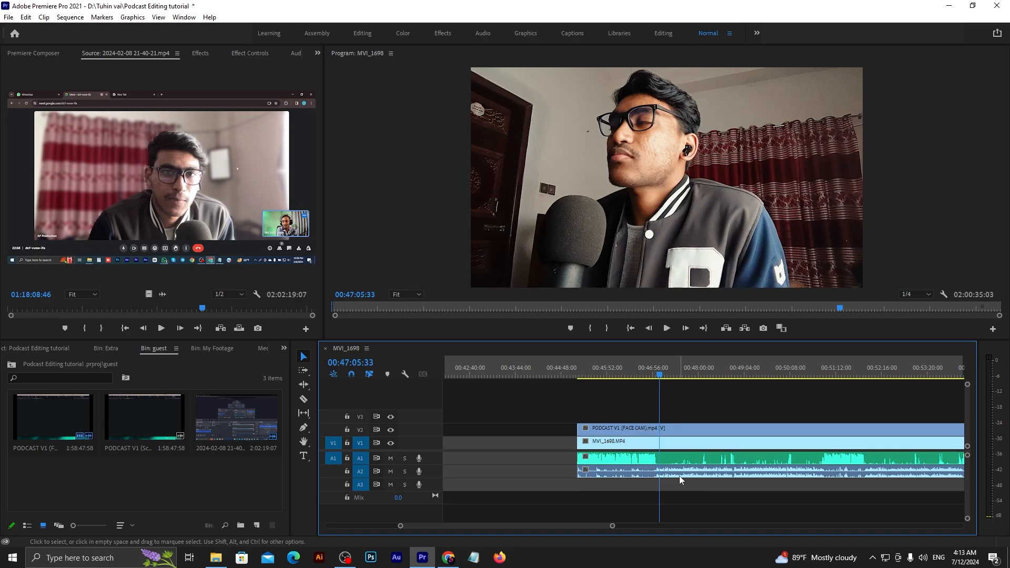
# Play the synced clips from 00:47:05:33, hide track V2, and check the host footage around 00:46:21 and the clips' ends
pyautogui.press('space')
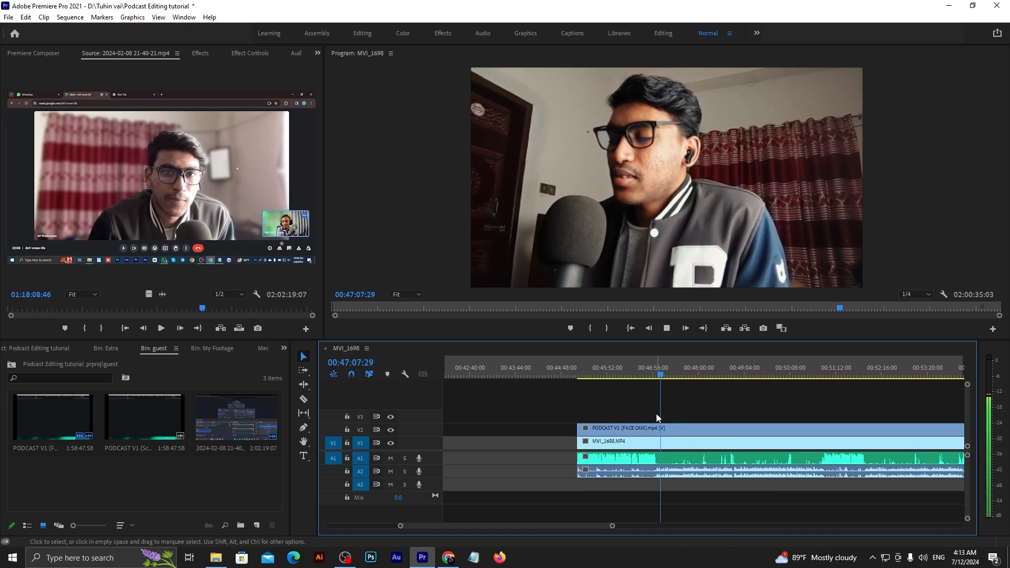
pyautogui.press('space')
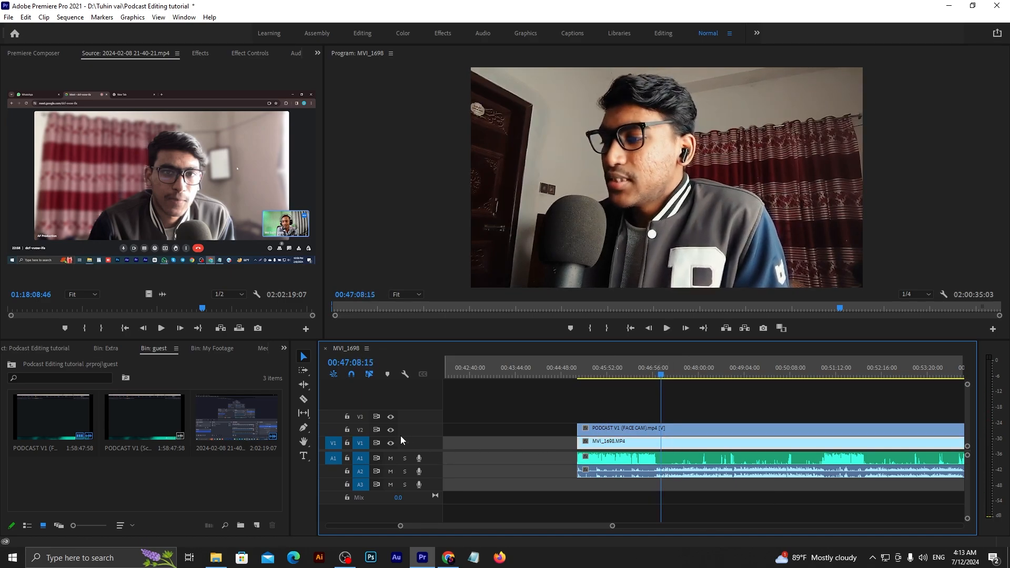
pyautogui.moveTo(610, 370); pyautogui.dragTo(626, 369)
pyautogui.press('space')
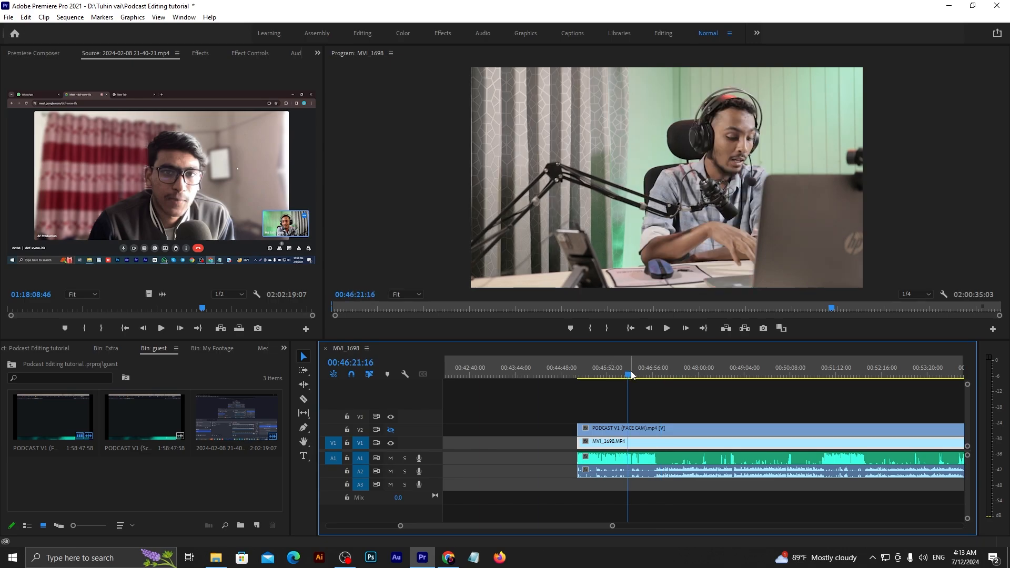
pyautogui.press('space')
pyautogui.scroll(-2, 671, 489)
pyautogui.scroll(-3, 671, 490)
pyautogui.scroll(-2, 671, 492)
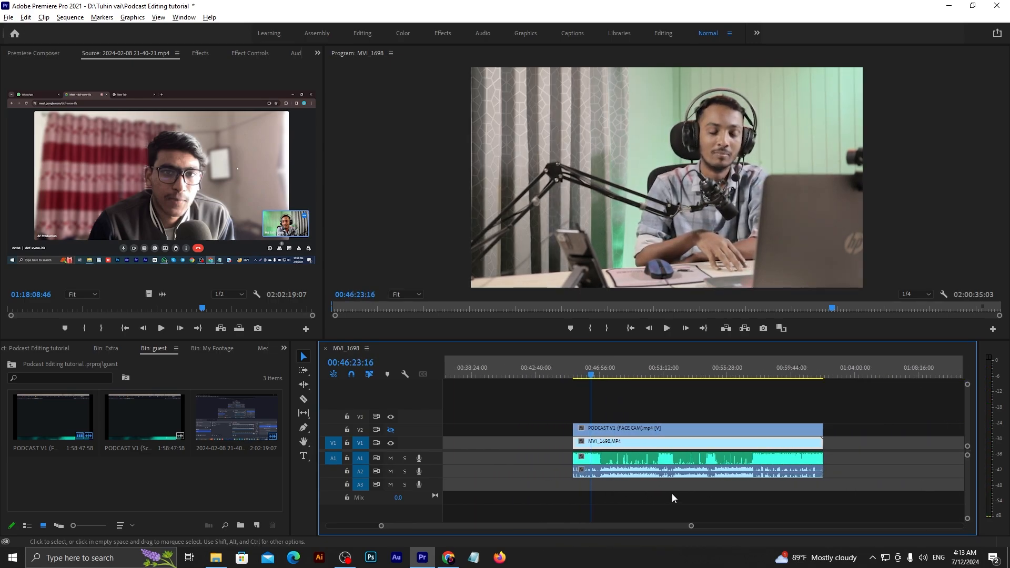
pyautogui.moveTo(826, 424); pyautogui.dragTo(842, 472)
pyautogui.moveTo(853, 404); pyautogui.dragTo(787, 480)
pyautogui.click(770, 494)
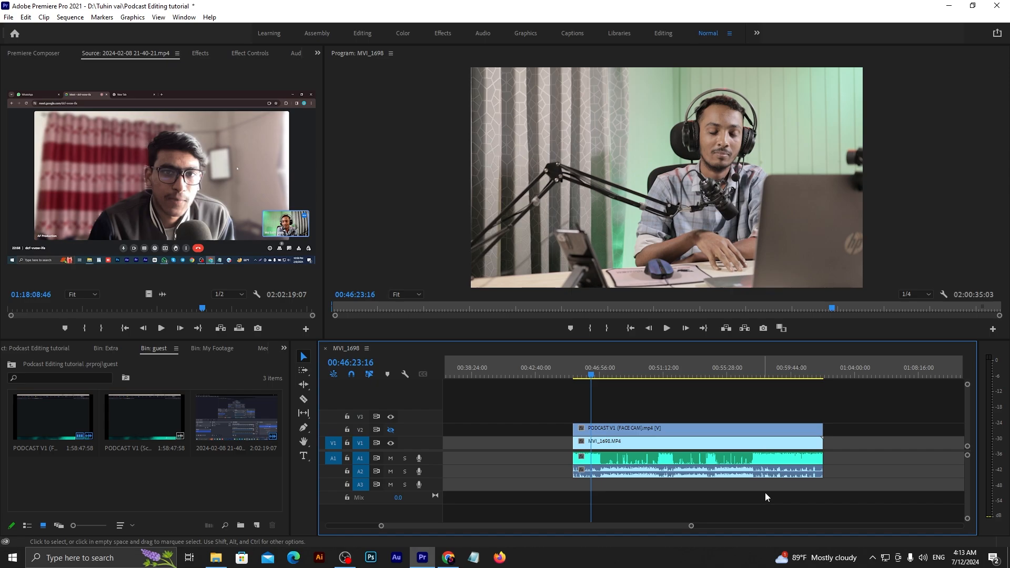
# Ripple-delete the empty gap before the clips and clear the sequence's In and Out points
pyautogui.click(534, 459)
pyautogui.rightClick(534, 459)
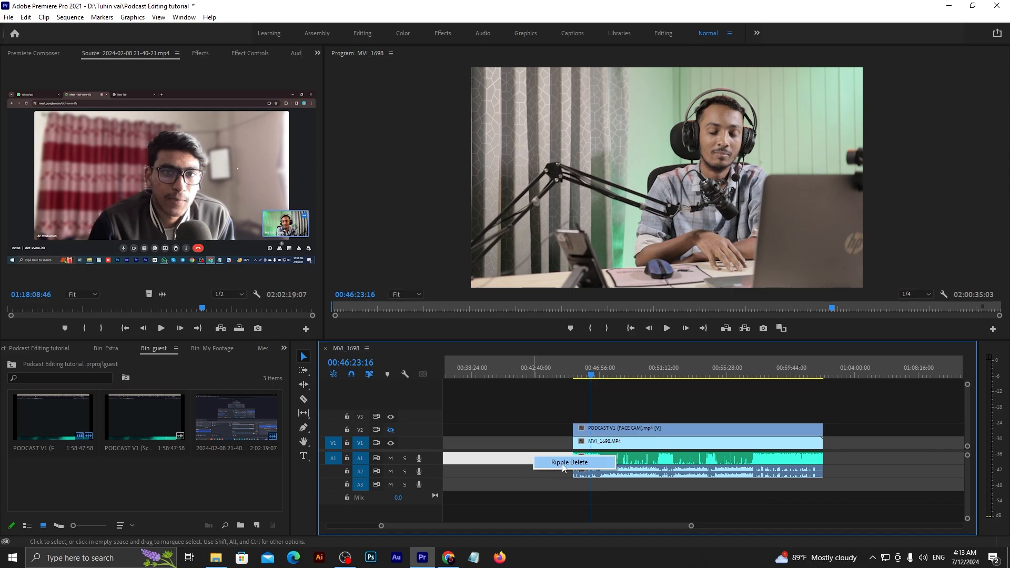
pyautogui.click(557, 462)
pyautogui.rightClick(613, 368)
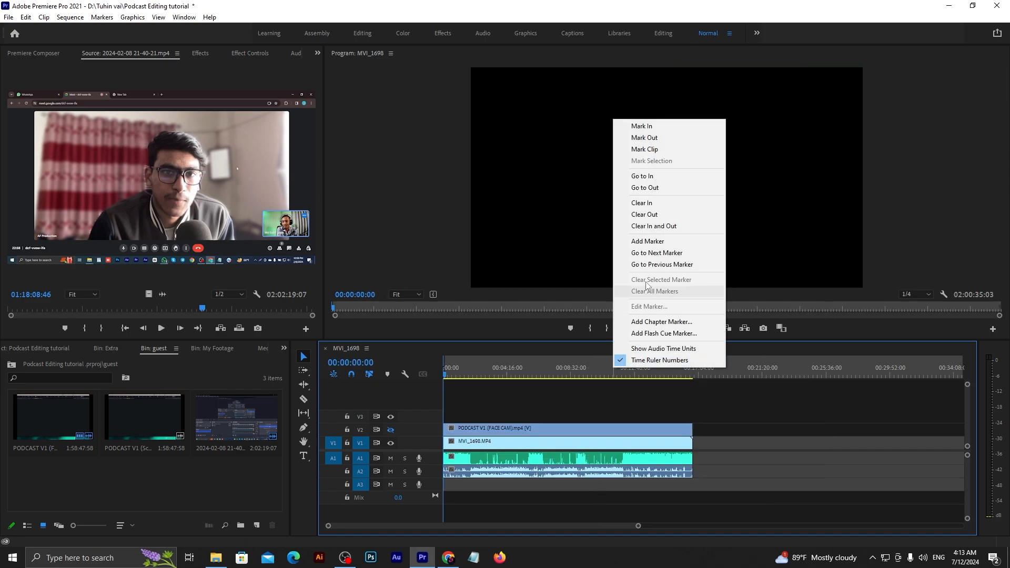
pyautogui.click(648, 226)
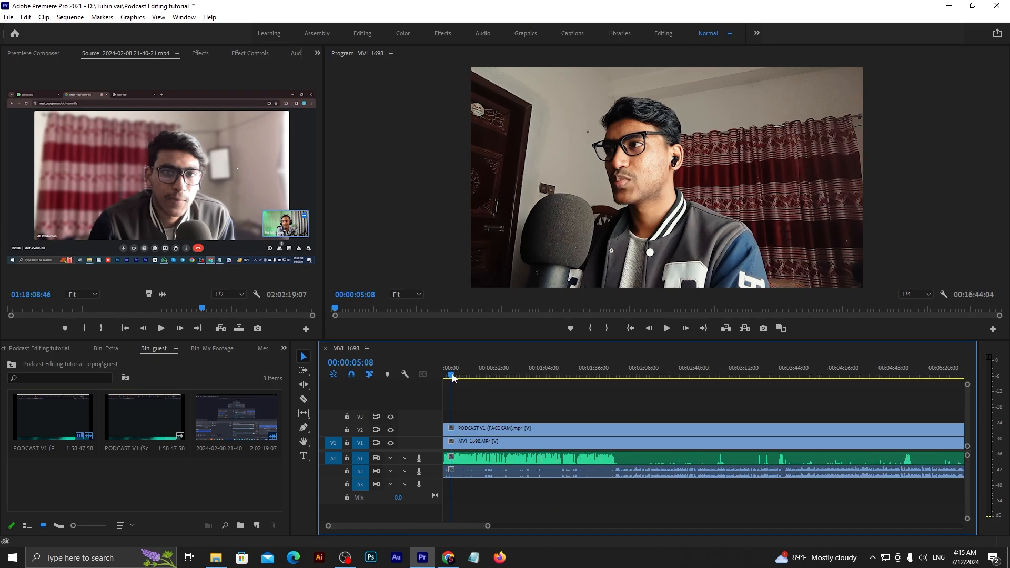
# Trim the start of the face cam video and its audio to about 00:00:15, exposing the host clip's opening
pyautogui.moveTo(451, 377); pyautogui.dragTo(432, 377)
pyautogui.click(529, 492)
pyautogui.scroll(2, 503, 482)
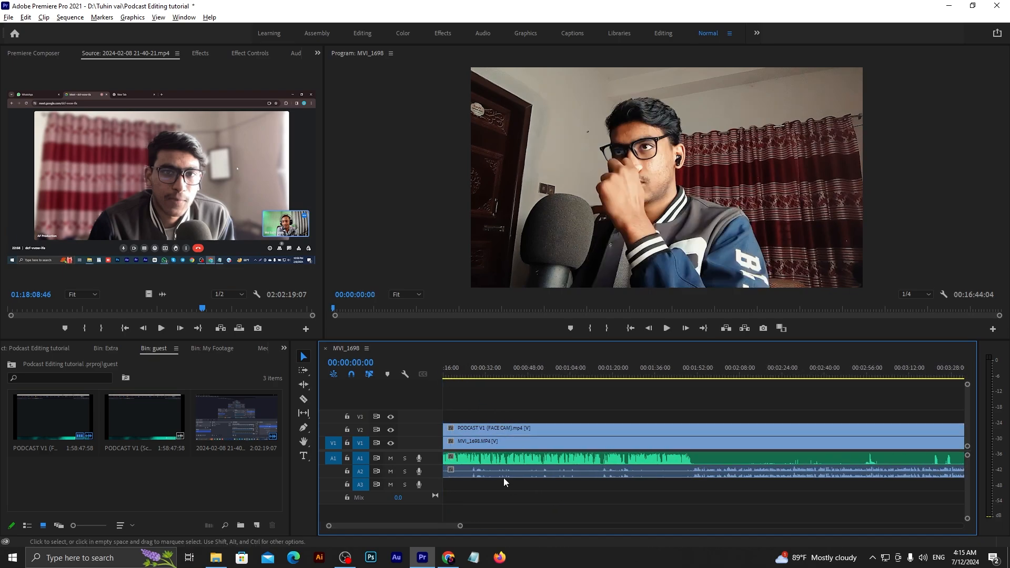
pyautogui.scroll(2, 503, 476)
pyautogui.click(471, 375)
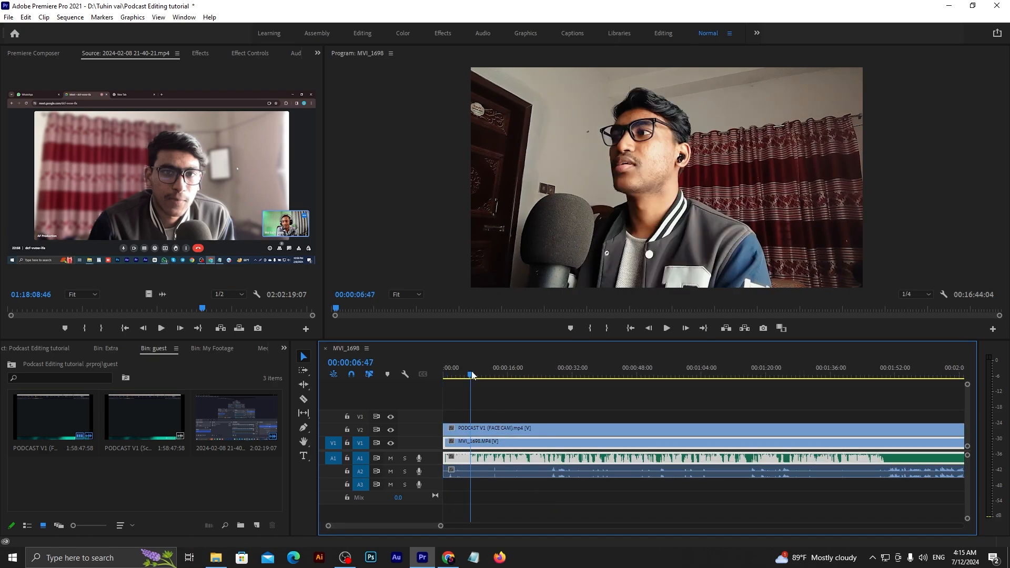
pyautogui.click(453, 432)
pyautogui.moveTo(445, 429); pyautogui.dragTo(503, 430)
pyautogui.click(453, 401)
# Play the host clip from the sequence start to 00:00:05:55 and extend the face cam clip's start back to that point
pyautogui.moveTo(454, 373); pyautogui.dragTo(443, 373)
pyautogui.press('space')
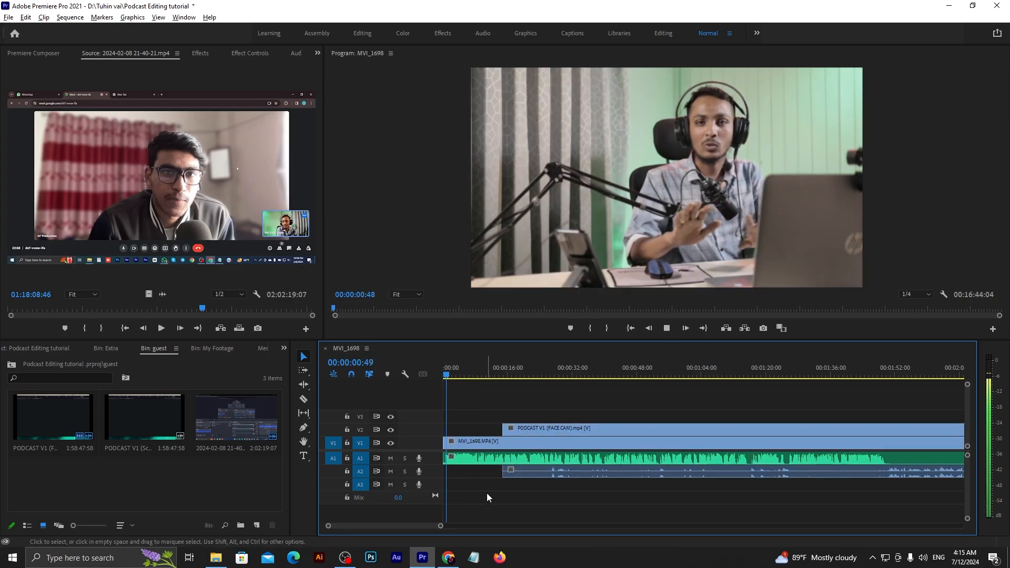
pyautogui.press('=')
pyautogui.press('=')
pyautogui.press('=')
pyautogui.press('=')
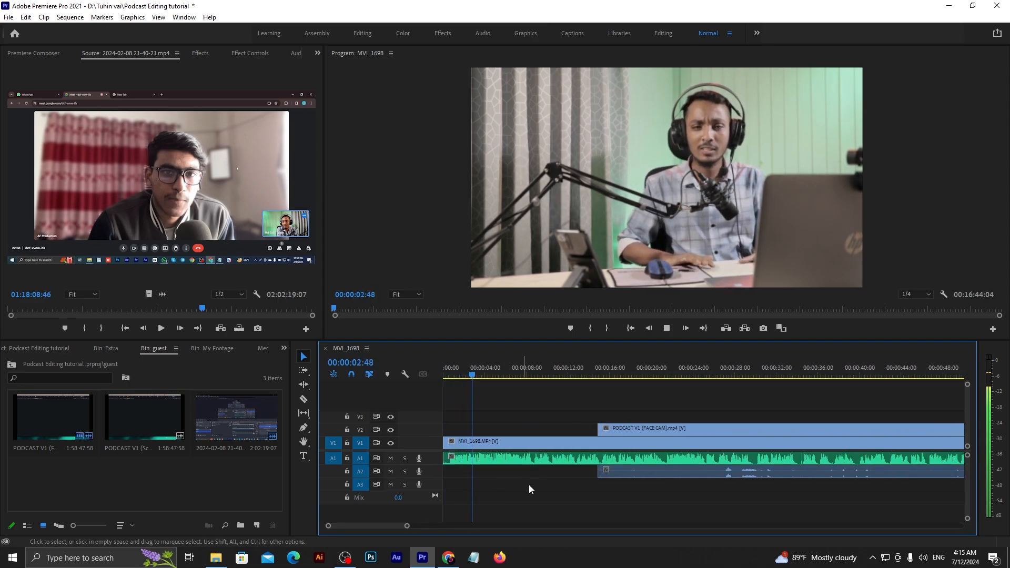
pyautogui.click(547, 463)
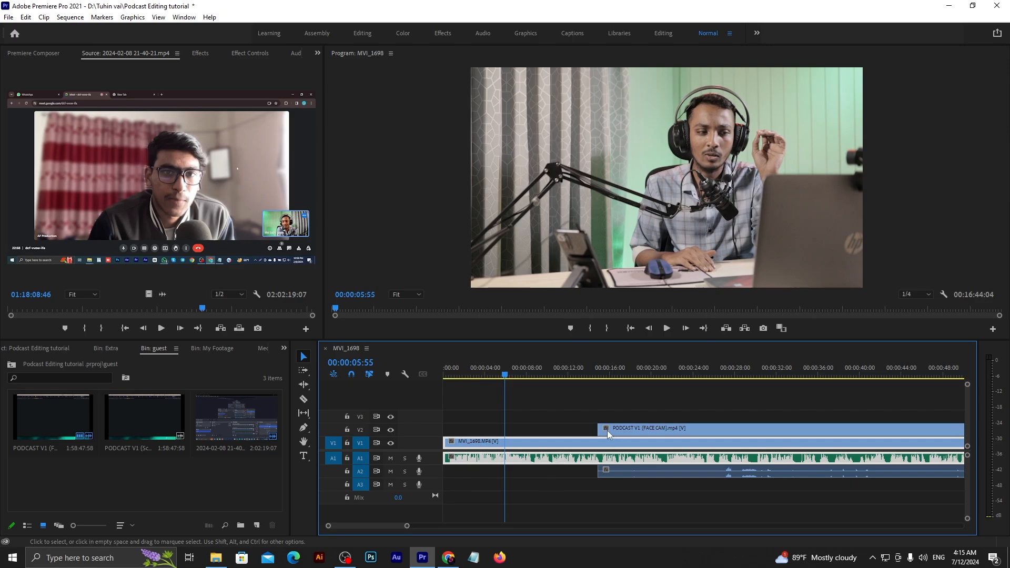
pyautogui.moveTo(608, 430); pyautogui.dragTo(515, 430)
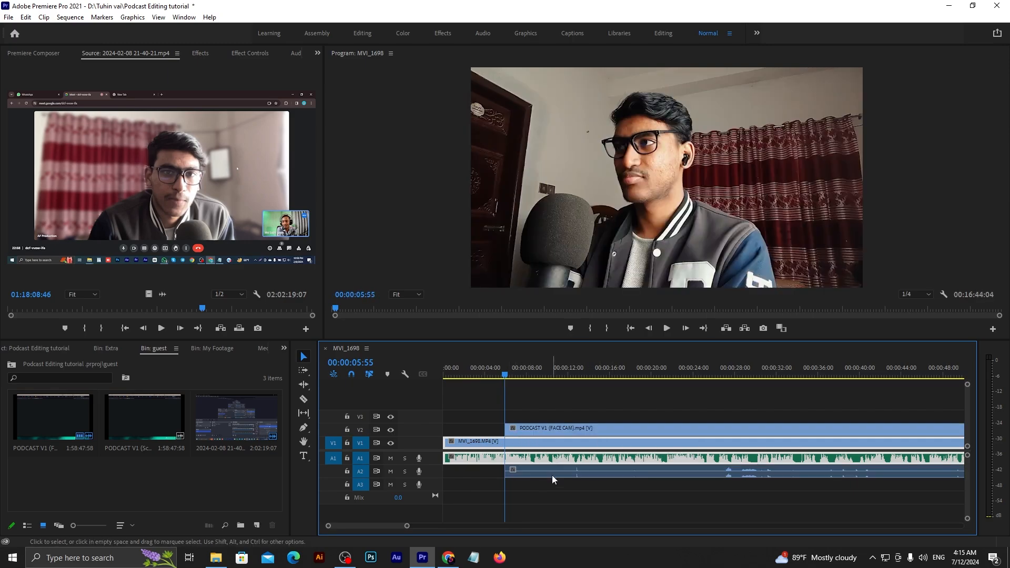
pyautogui.click(548, 495)
# Split the face cam clip at 00:00:08:48 and delete only the audio of its short first segment
pyautogui.scroll(2, 506, 463)
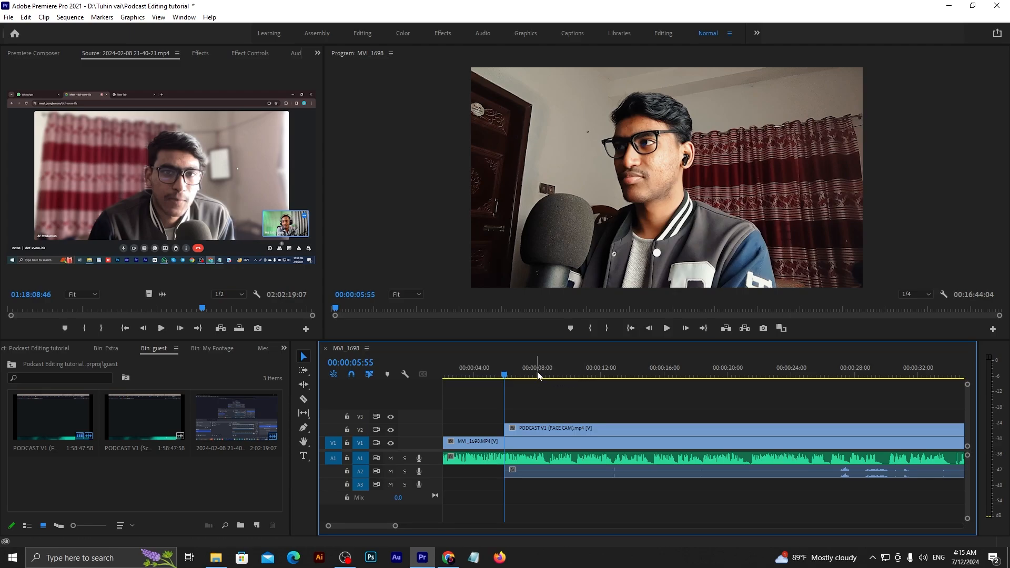
pyautogui.moveTo(556, 372); pyautogui.dragTo(549, 374)
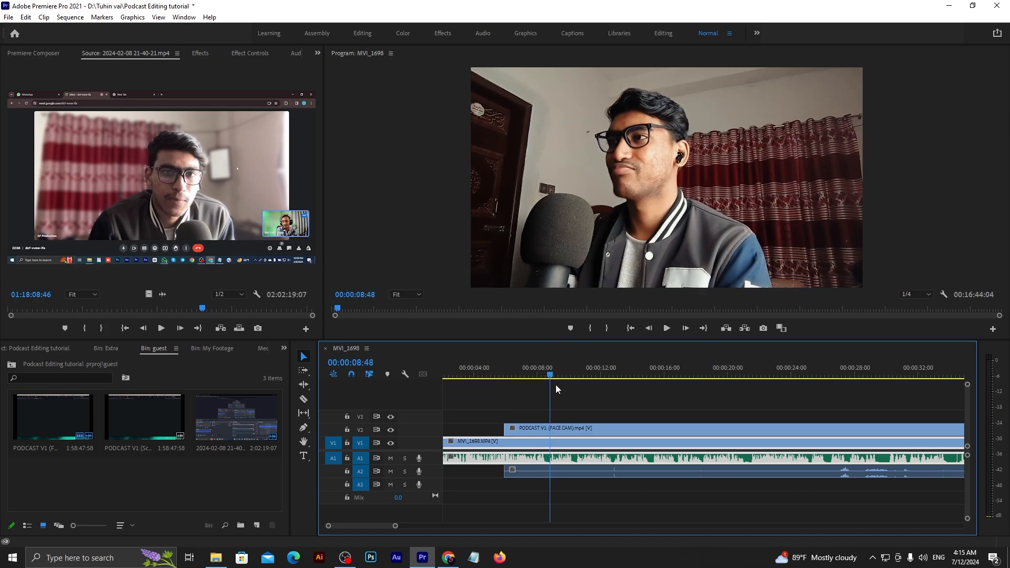
pyautogui.click(559, 429)
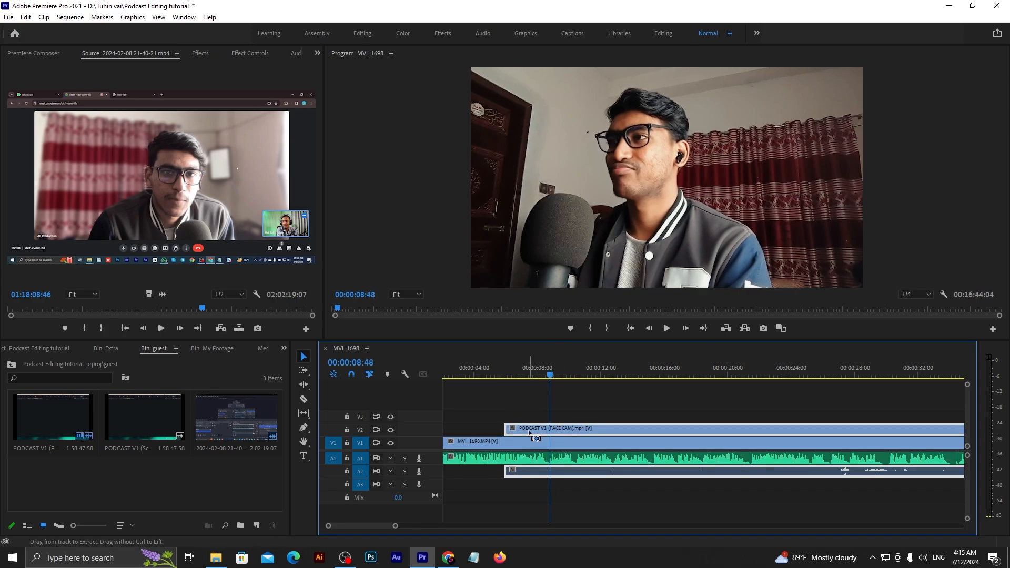
pyautogui.hotkey('ctrl', 'k')
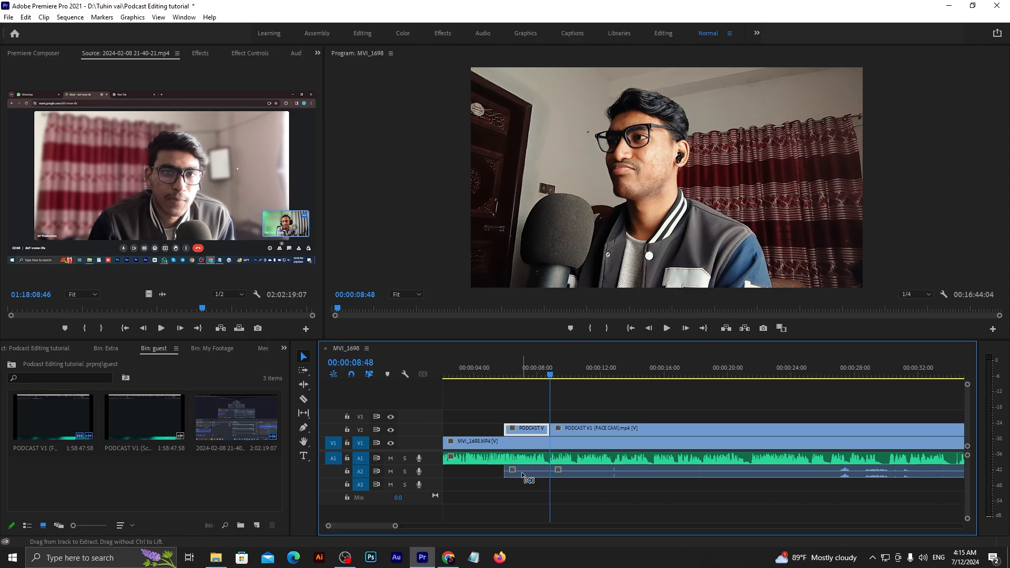
pyautogui.keyDown('alt'); pyautogui.click(522, 472); pyautogui.keyUp('alt')
pyautogui.press('Delete')
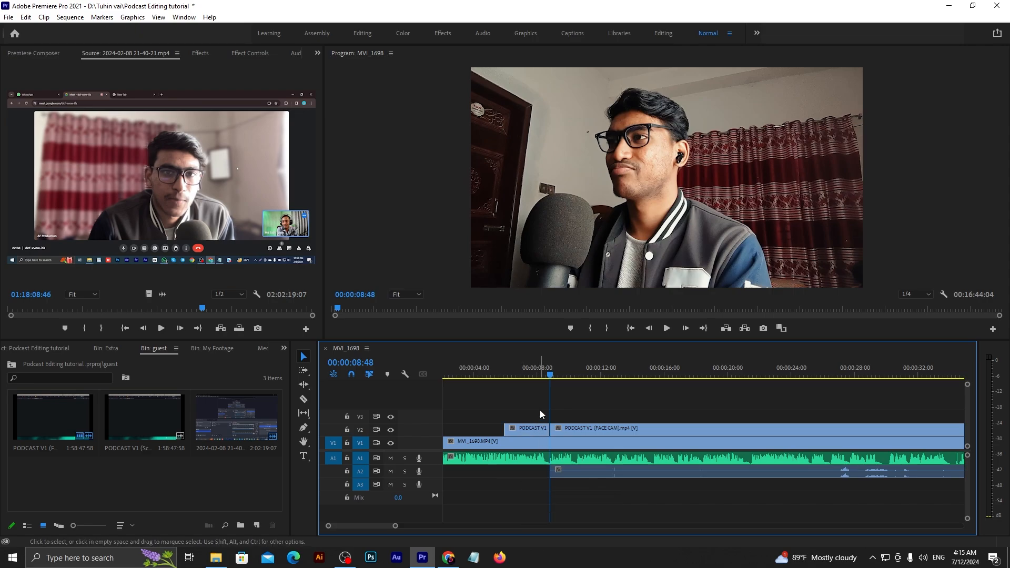
# Play the opening from about 00:00:05 and check the cut from host to guest up to about 00:00:10
pyautogui.click(490, 368)
pyautogui.press('space')
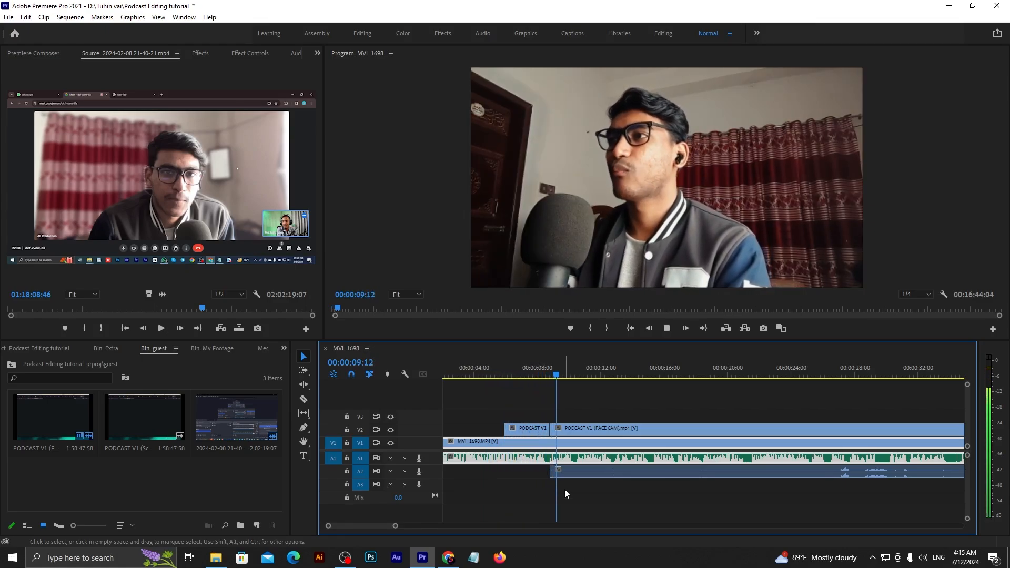
pyautogui.press('space')
pyautogui.press('-')
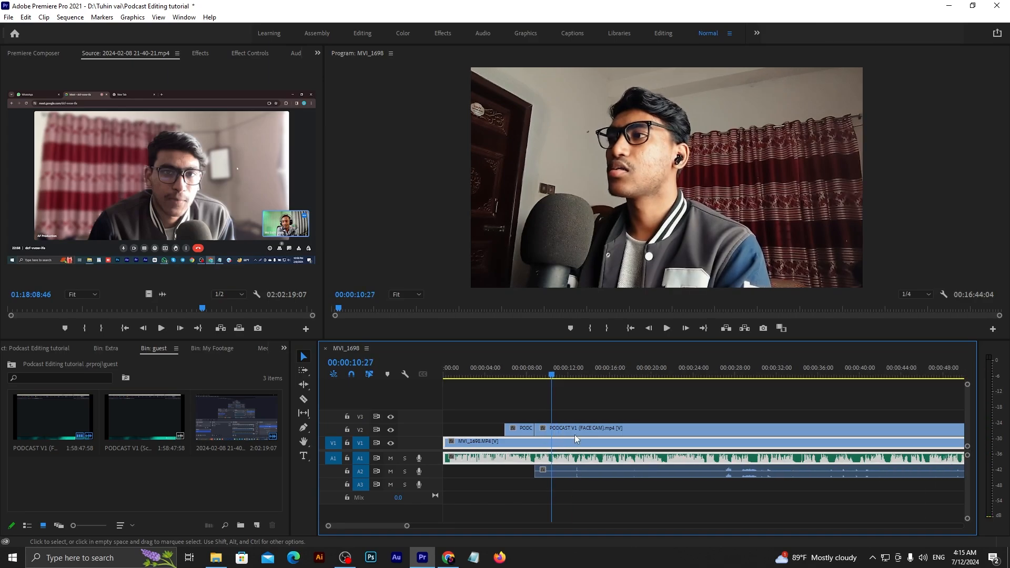
pyautogui.click(520, 375)
pyautogui.click(482, 374)
pyautogui.click(551, 375)
pyautogui.click(597, 486)
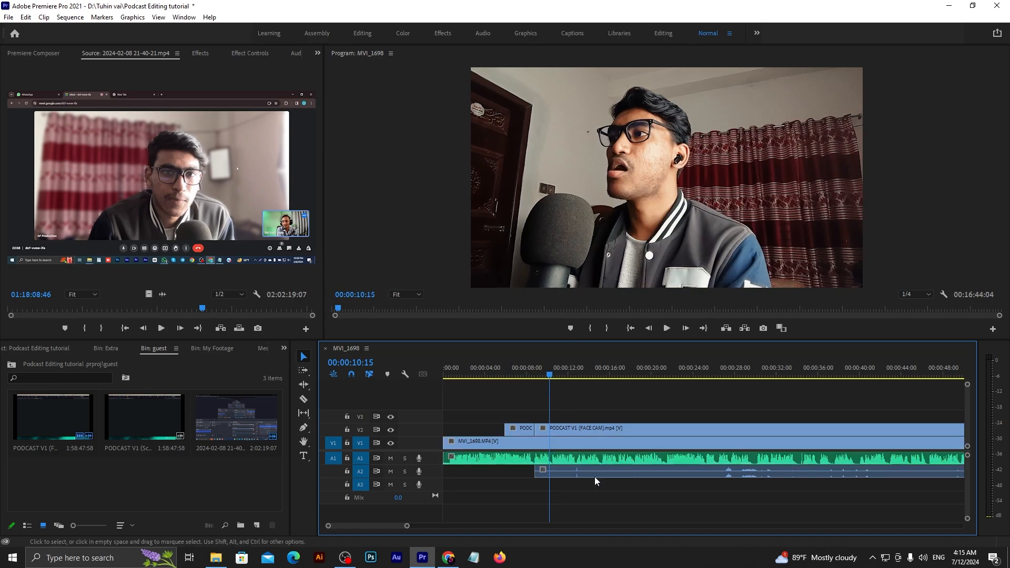
# Apply the Crop effect to the second face cam segment and to the host clip beneath it
pyautogui.click(571, 430)
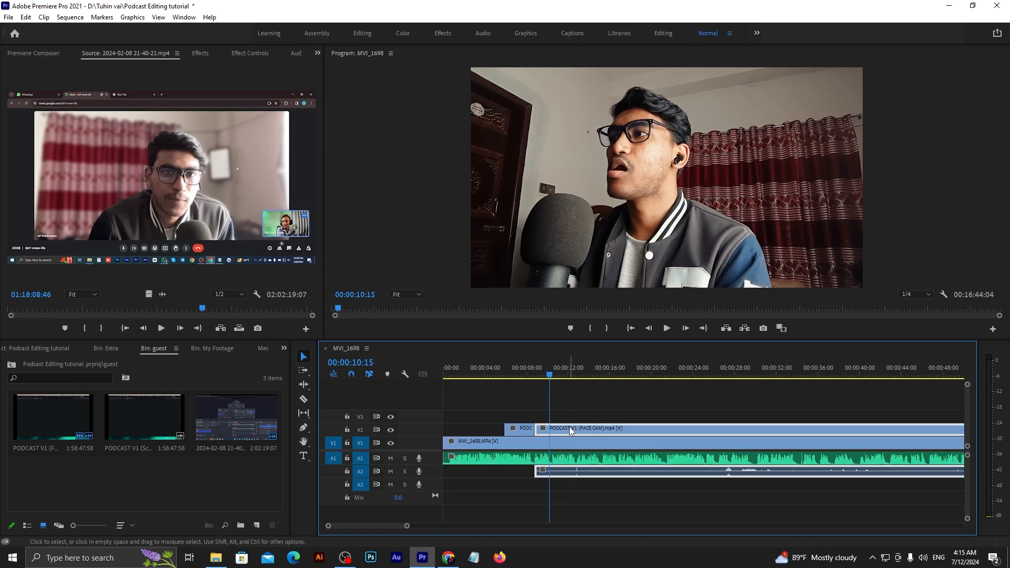
pyautogui.click(202, 55)
pyautogui.click(56, 67)
pyautogui.write('crop')
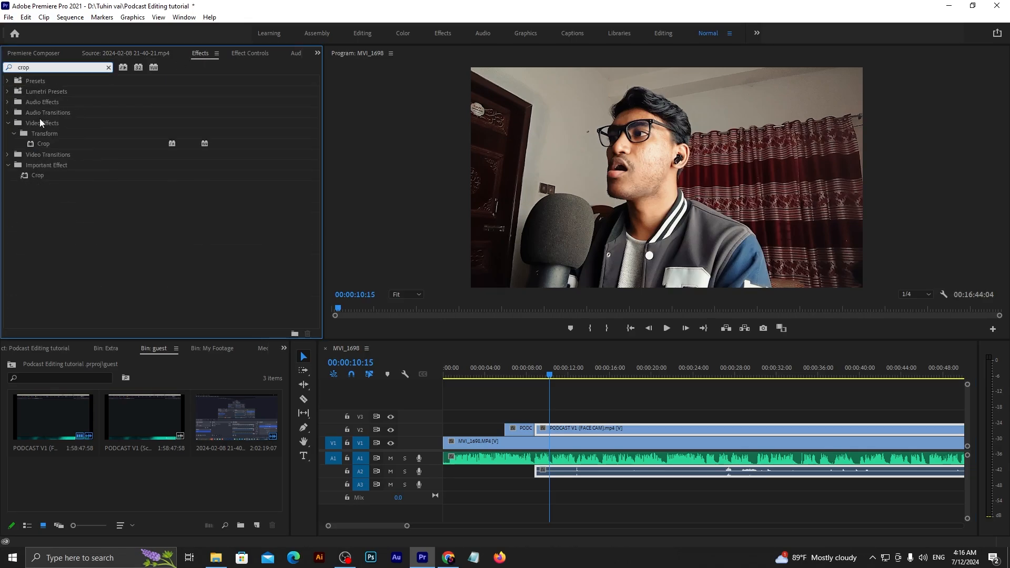
pyautogui.moveTo(50, 143); pyautogui.dragTo(304, 205)
pyautogui.moveTo(571, 419); pyautogui.dragTo(573, 430)
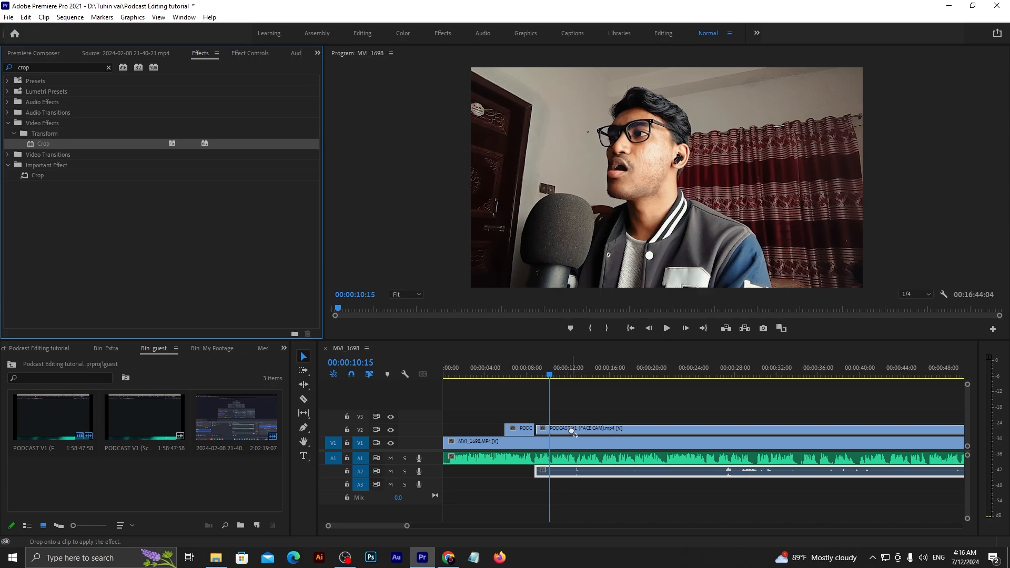
pyautogui.click(587, 442)
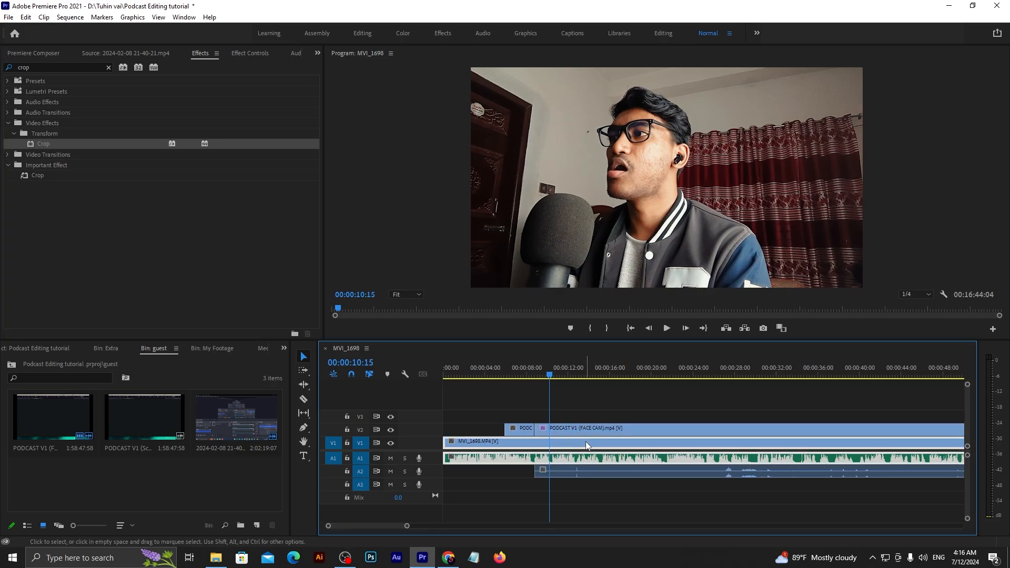
pyautogui.moveTo(88, 146); pyautogui.dragTo(557, 440)
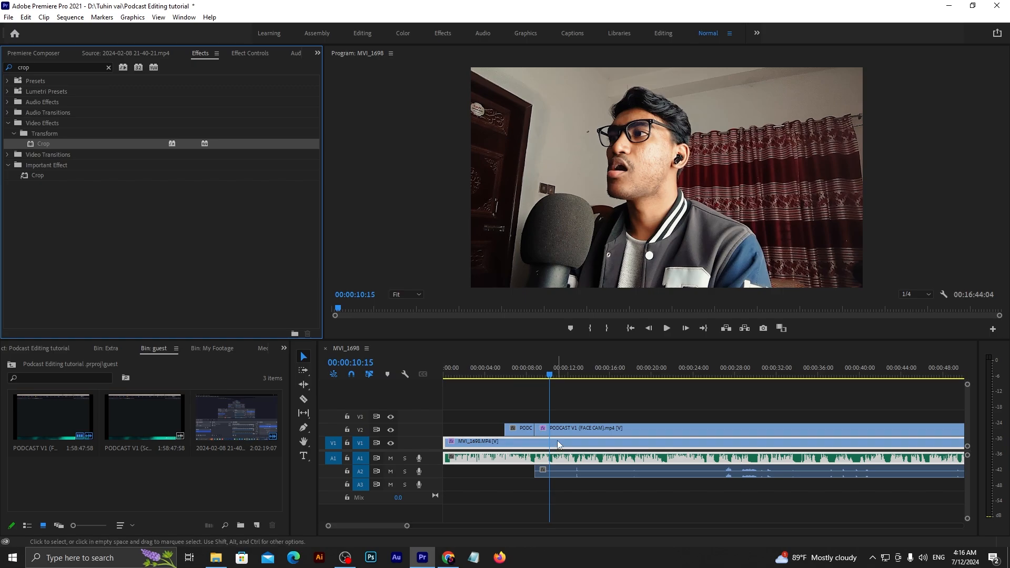
# Set the second face cam segment's horizontal position to 1680 and crop its left side by 11%
pyautogui.click(567, 488)
pyautogui.press('=')
pyautogui.press('=')
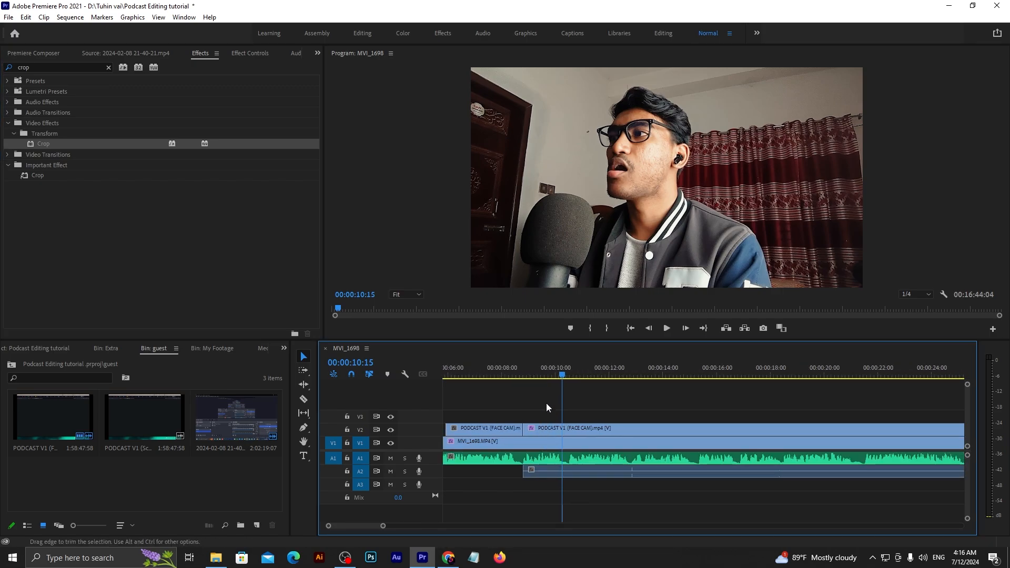
pyautogui.click(550, 445)
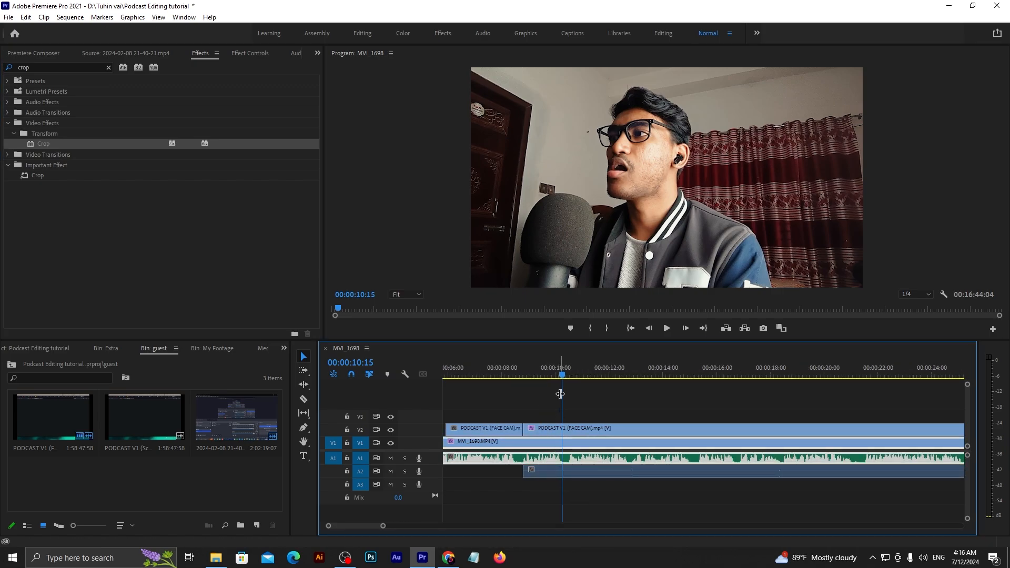
pyautogui.click(558, 427)
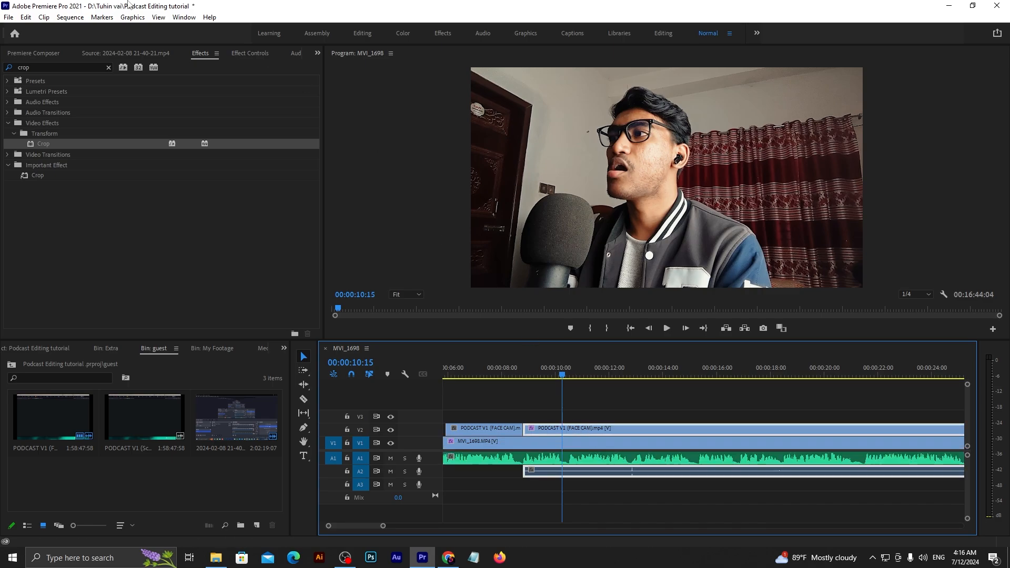
pyautogui.click(249, 55)
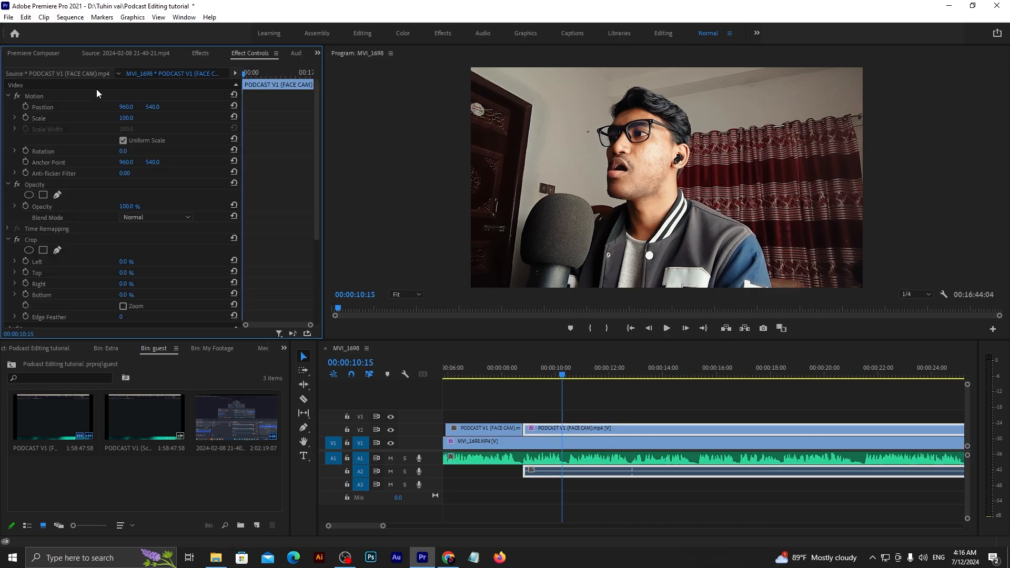
pyautogui.click(72, 95)
pyautogui.moveTo(125, 107); pyautogui.dragTo(504, 107)
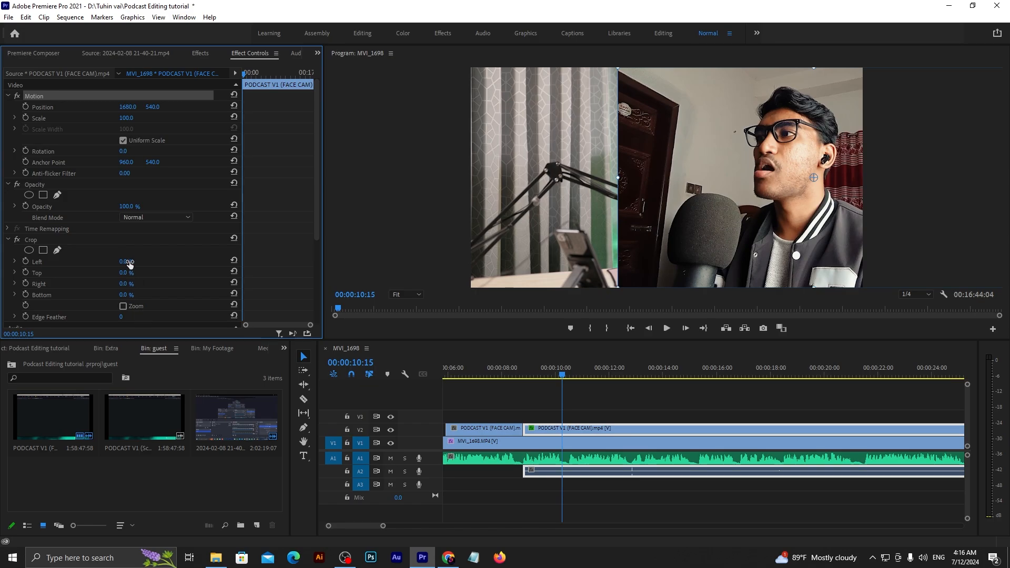
pyautogui.moveTo(123, 261); pyautogui.dragTo(129, 261)
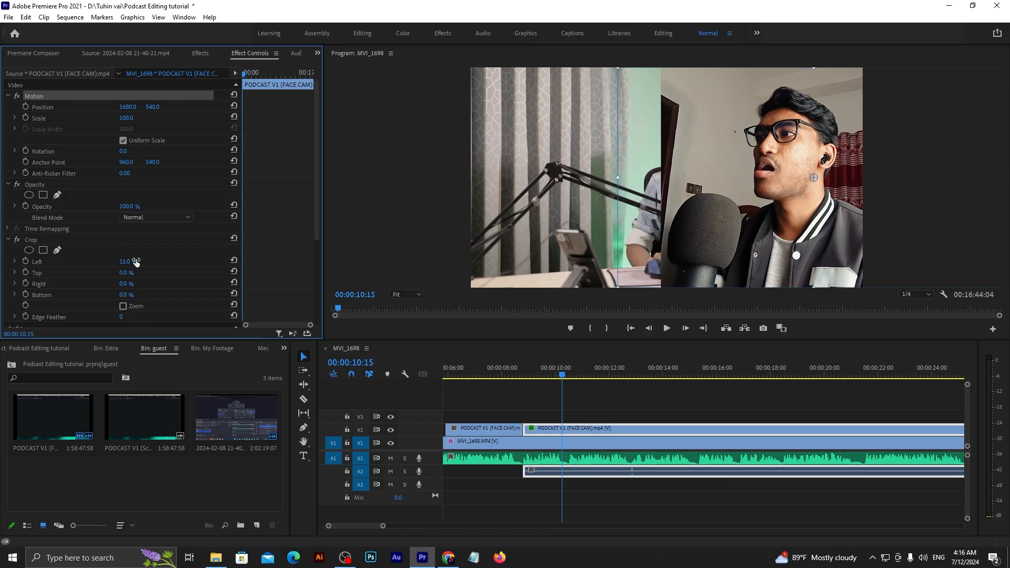
pyautogui.click(646, 502)
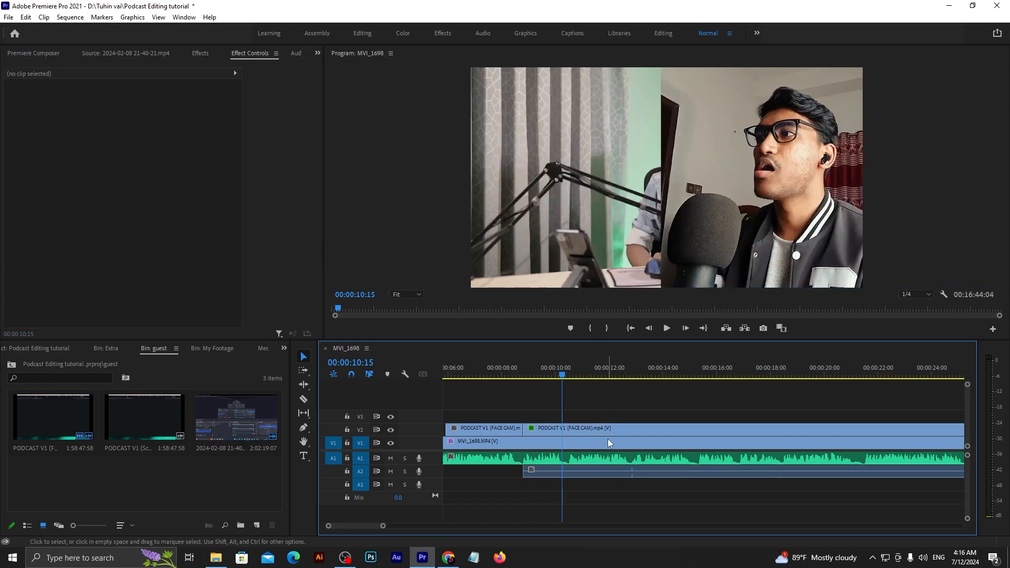
# Split the host clip in line with the face cam cut at 00:00:08:48
pyautogui.click(563, 446)
pyautogui.scroll(3, 561, 446)
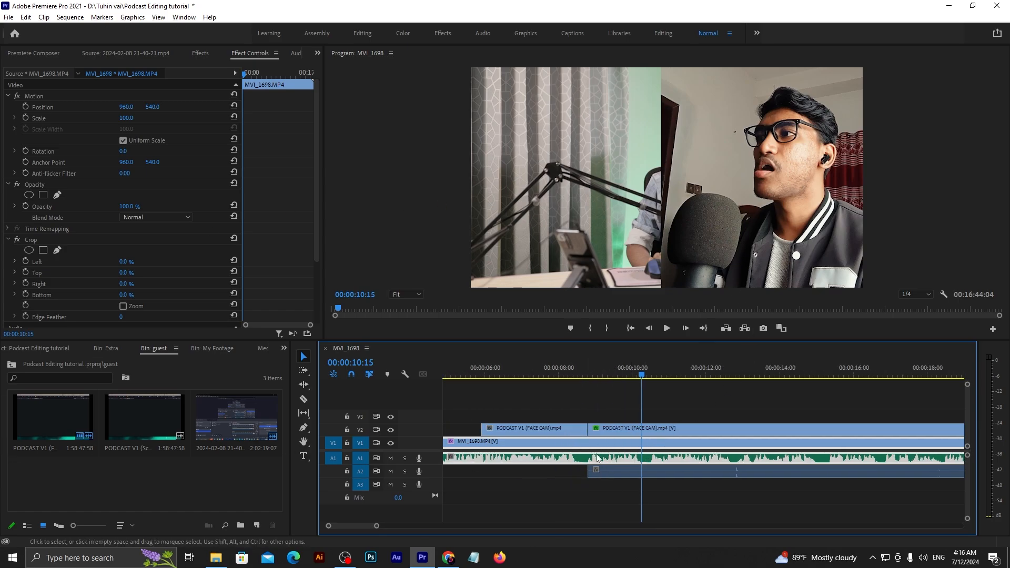
pyautogui.scroll(-3, 508, 414)
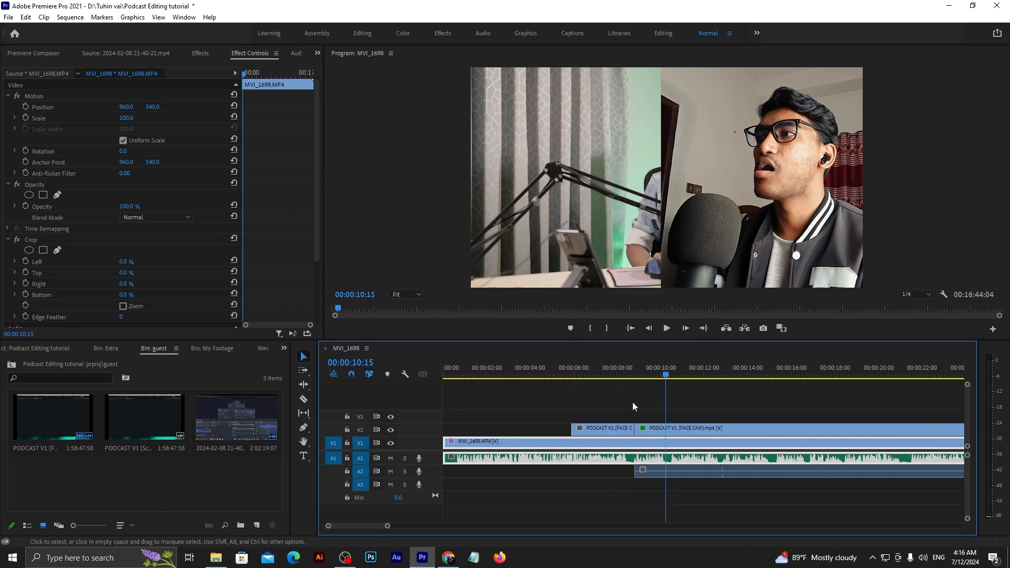
pyautogui.scroll(5, 638, 450)
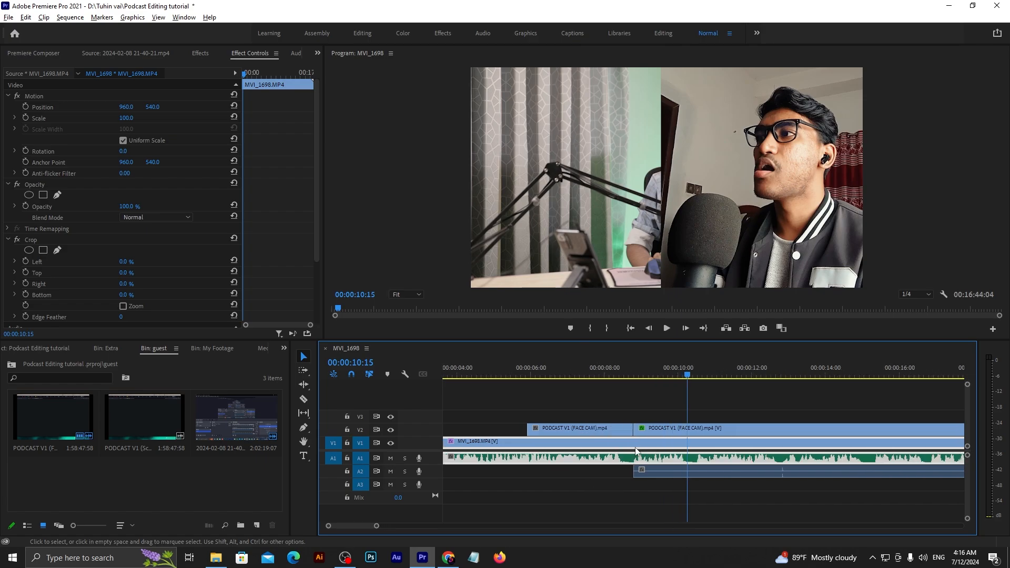
pyautogui.press('c')
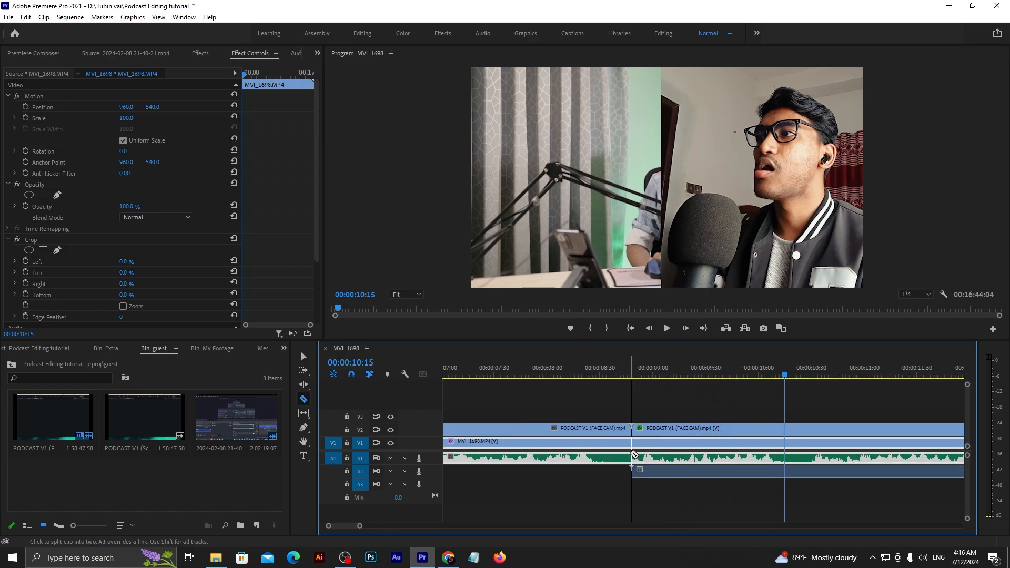
pyautogui.click(632, 453)
pyautogui.press('v')
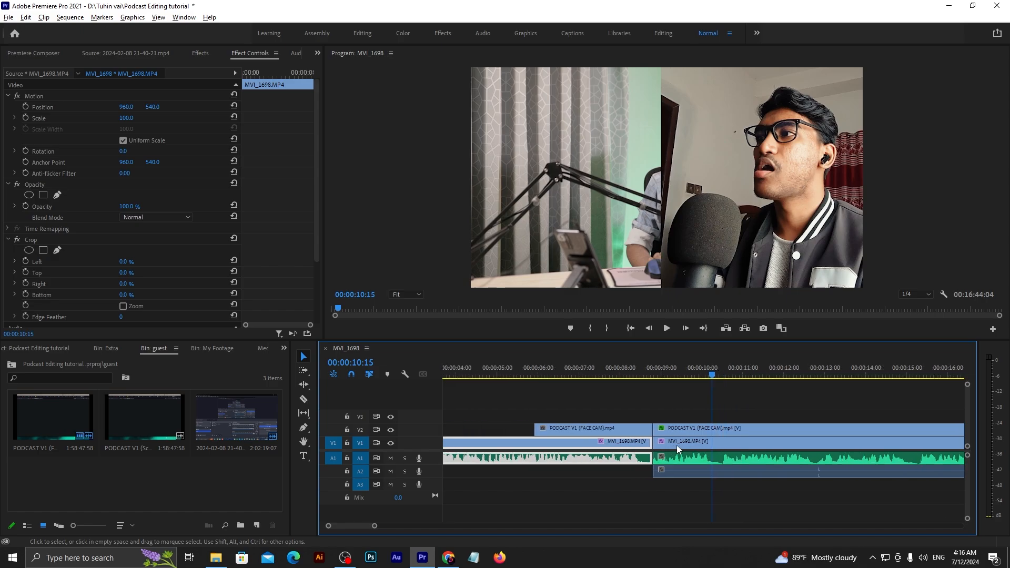
# Set the second host segment's horizontal position to 318 to centre the host in the left half of the frame
pyautogui.click(690, 443)
pyautogui.scroll(-5, 690, 442)
pyautogui.scroll(-2, 692, 446)
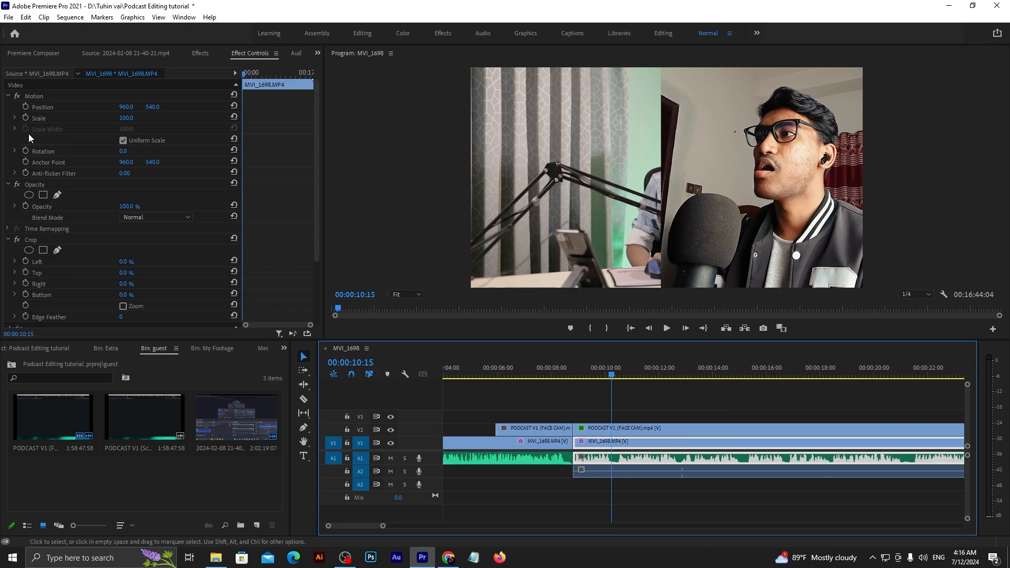
pyautogui.click(43, 95)
pyautogui.moveTo(122, 108); pyautogui.dragTo(0, 107)
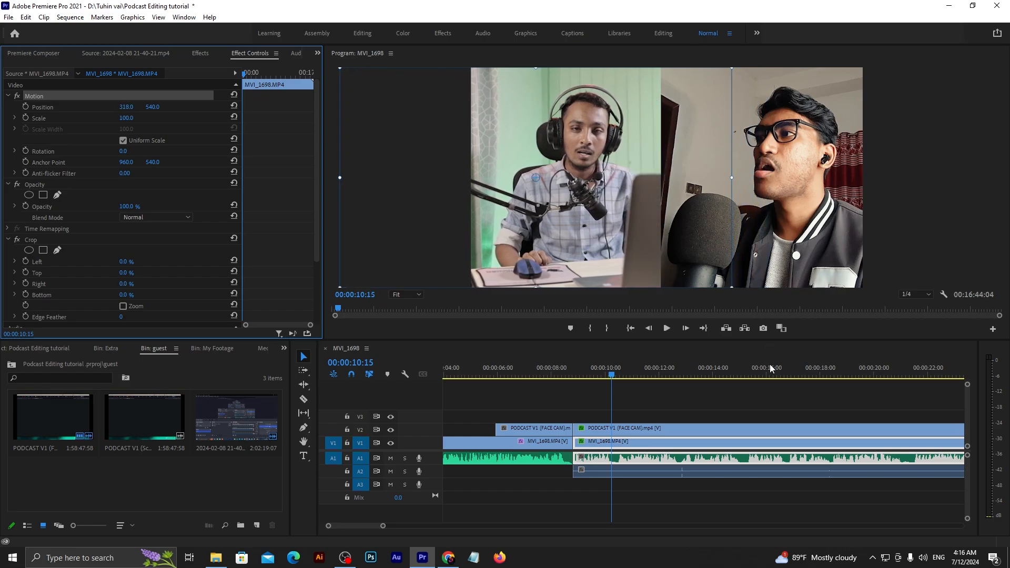
pyautogui.click(665, 489)
# Play the sequence from about 00:00:05 to 00:00:12:45 and check the change from single shots to split screen
pyautogui.scroll(3, 544, 482)
pyautogui.scroll(1, 558, 465)
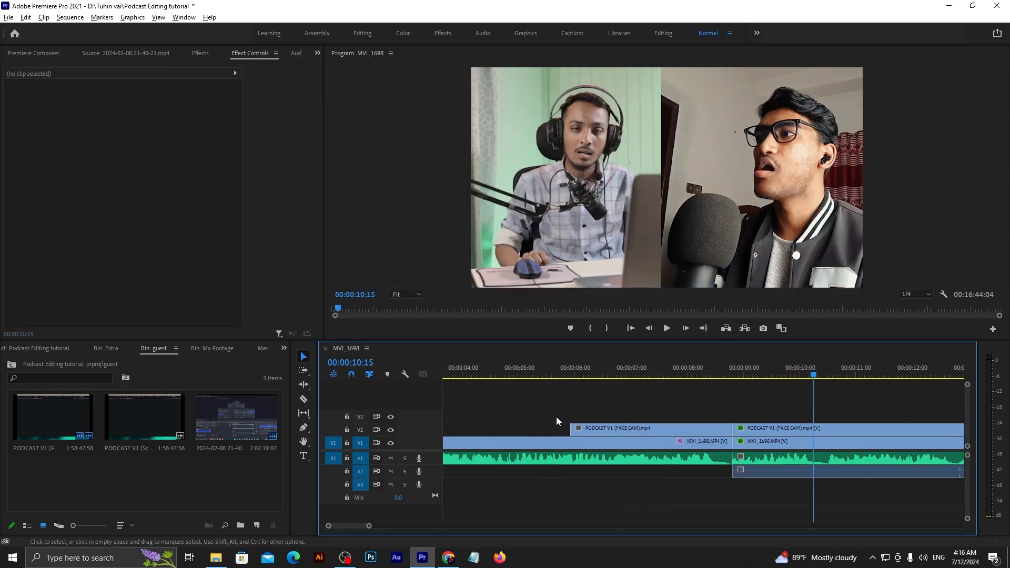
pyautogui.click(523, 371)
pyautogui.press('space')
pyautogui.click(607, 505)
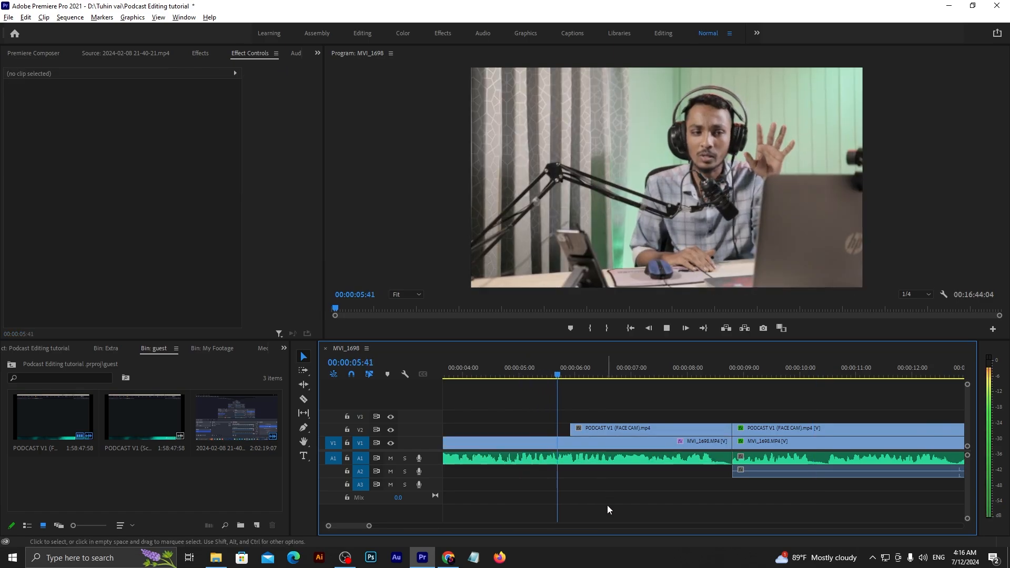
pyautogui.scroll(-2, 611, 502)
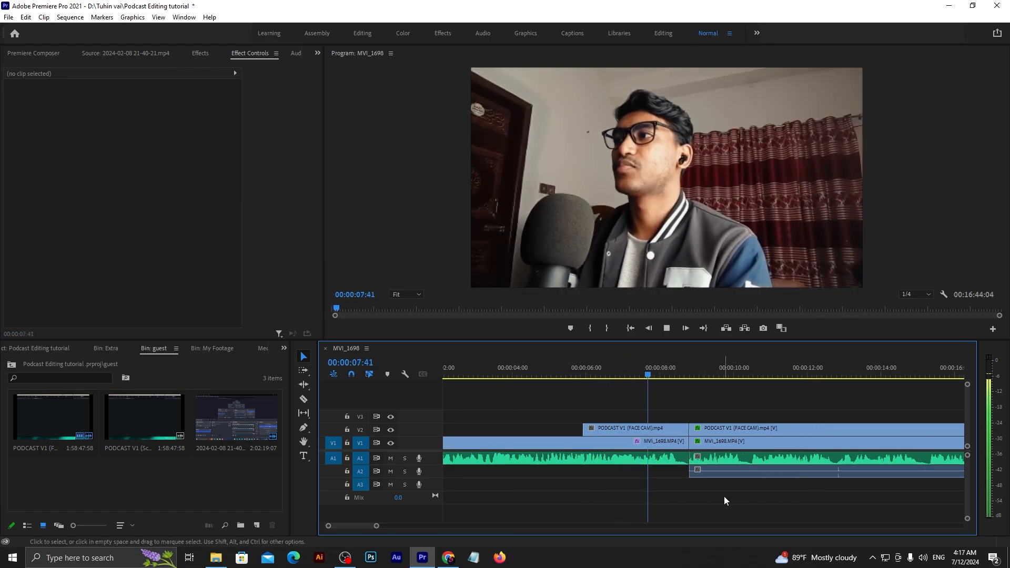
pyautogui.scroll(-2, 724, 497)
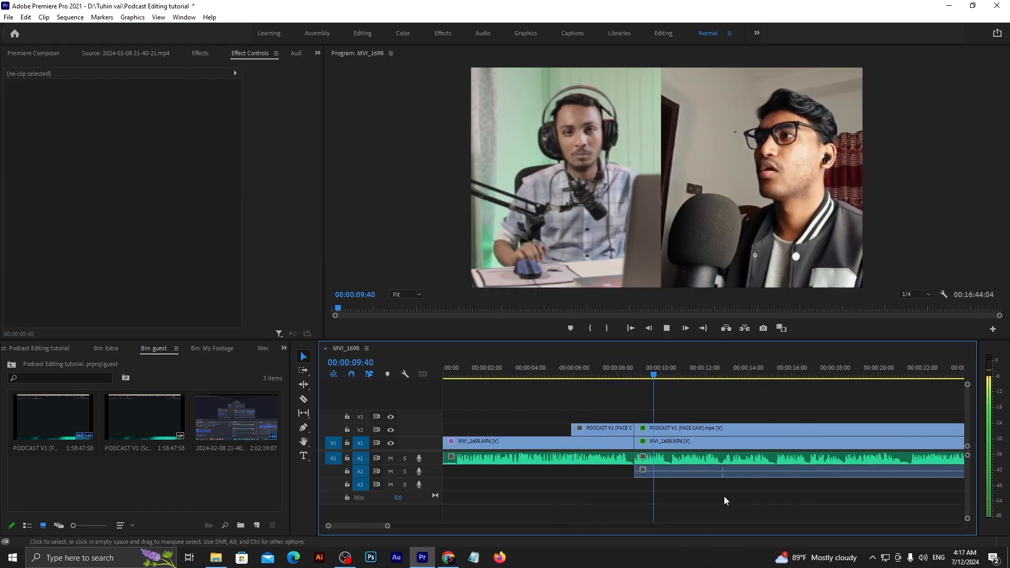
pyautogui.scroll(2, 736, 488)
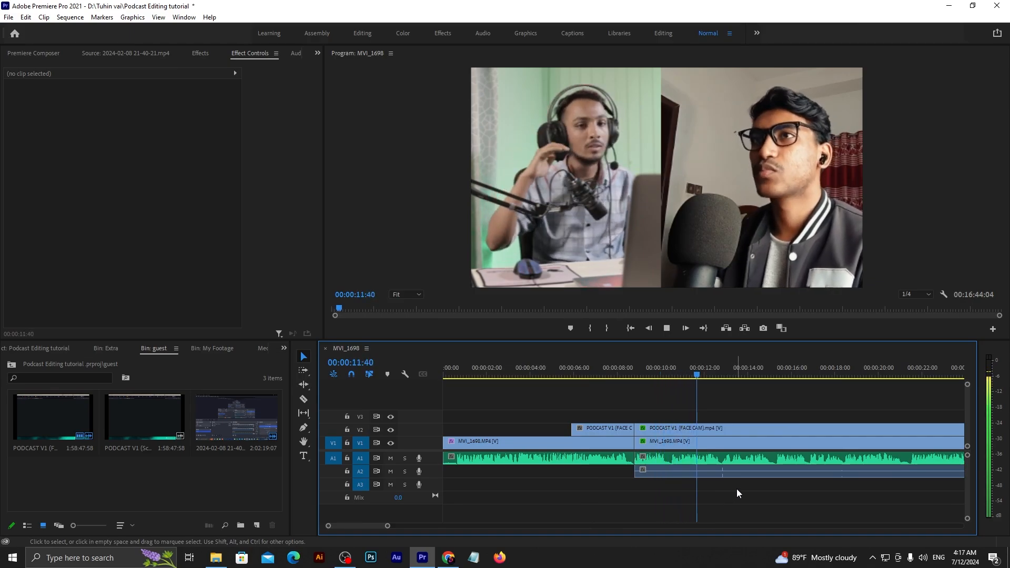
pyautogui.click(744, 442)
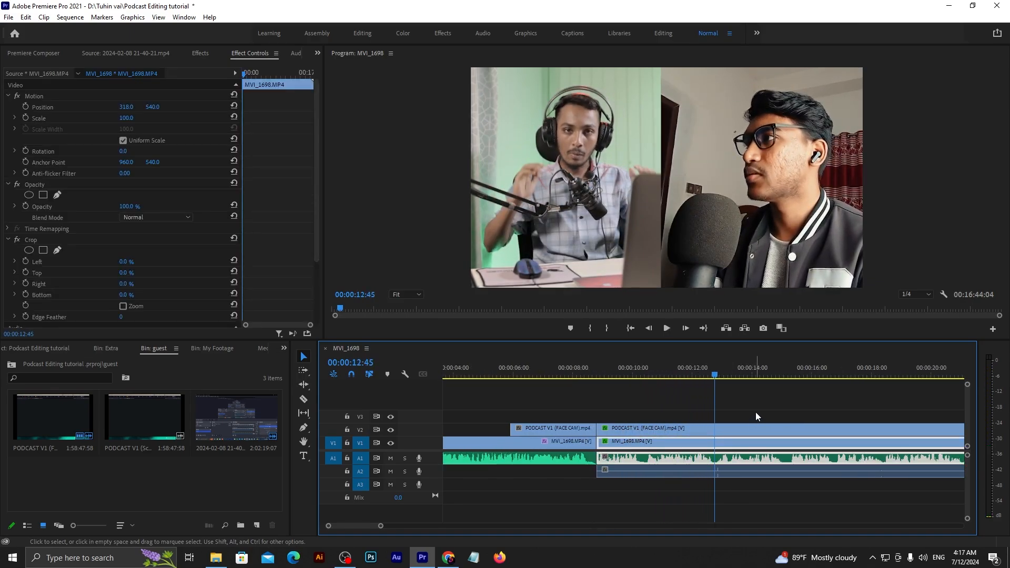
pyautogui.click(753, 481)
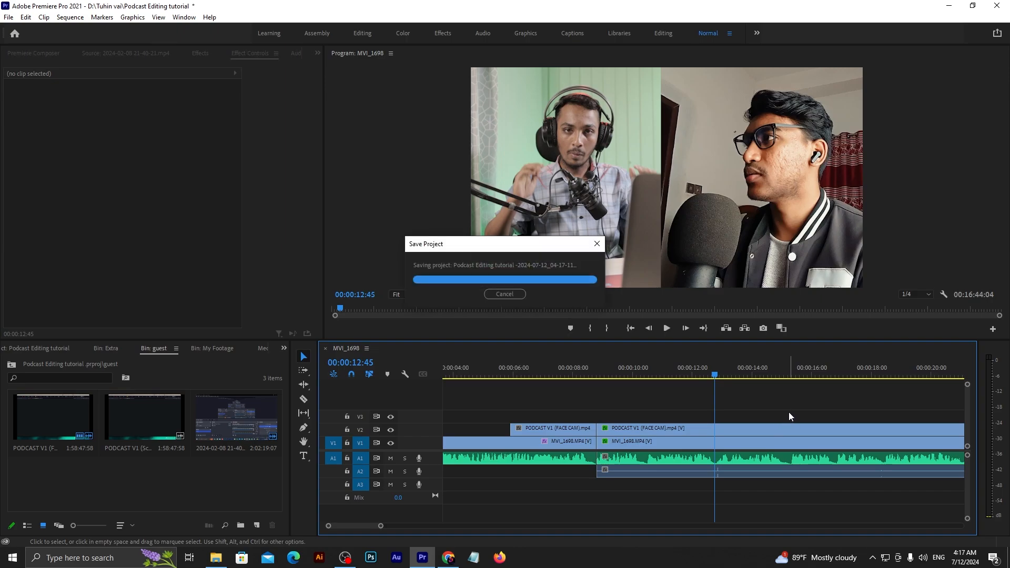
# Split the host and face cam clips with their audio at 00:00:12:45
pyautogui.moveTo(805, 403); pyautogui.dragTo(732, 511)
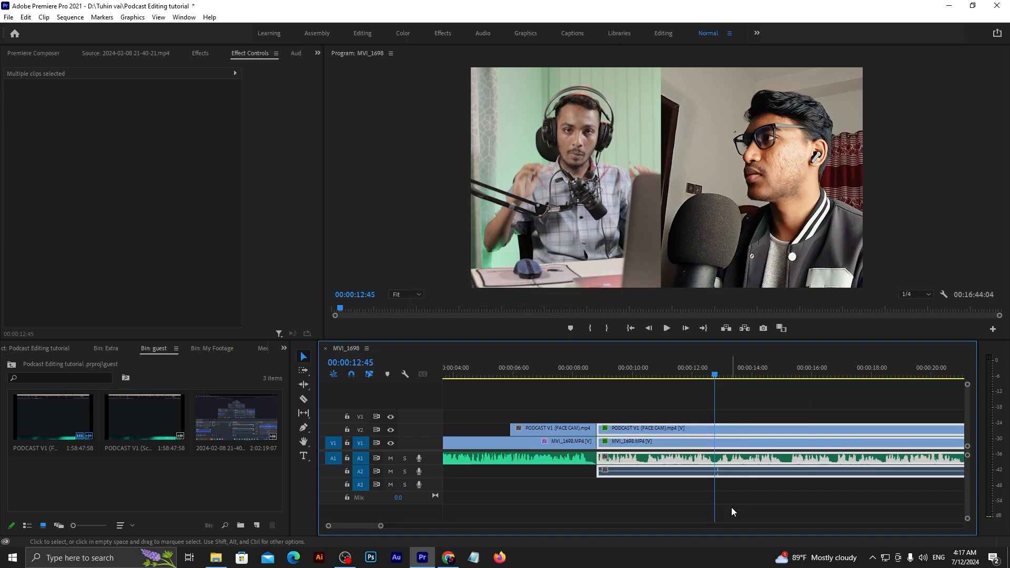
pyautogui.hotkey('ctrl', 'k')
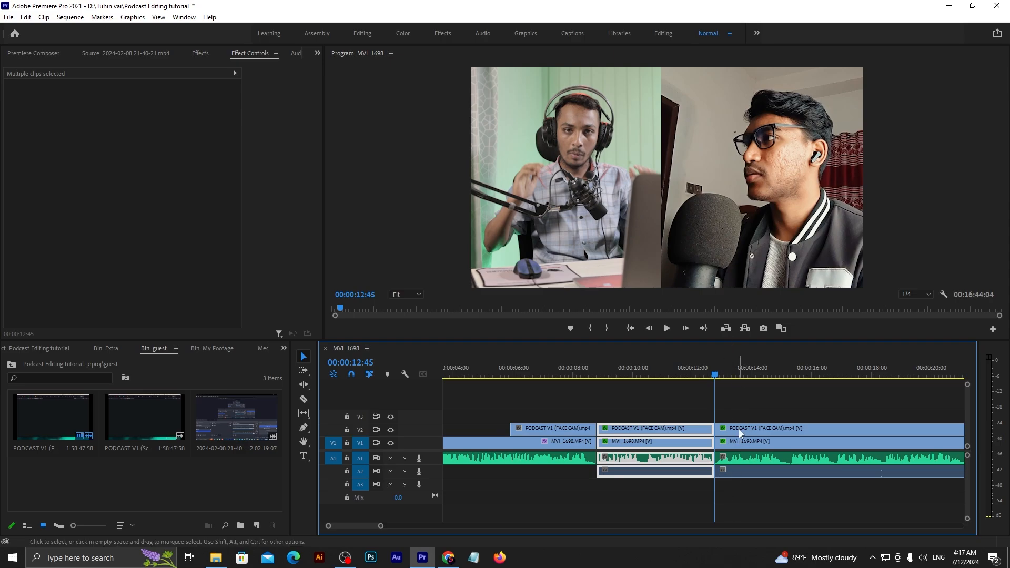
pyautogui.click(759, 495)
# Trim the start of the last face cam segment and its audio to about 15.5 seconds, exposing the host clip beneath
pyautogui.scroll(-2, 760, 494)
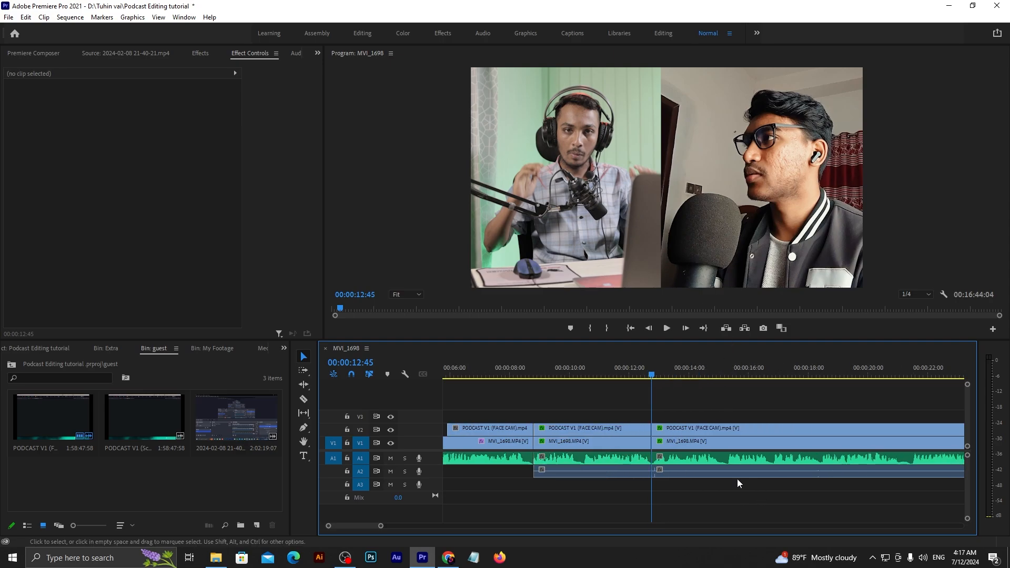
pyautogui.scroll(-2, 706, 430)
pyautogui.moveTo(676, 377); pyautogui.dragTo(699, 373)
pyautogui.click(694, 432)
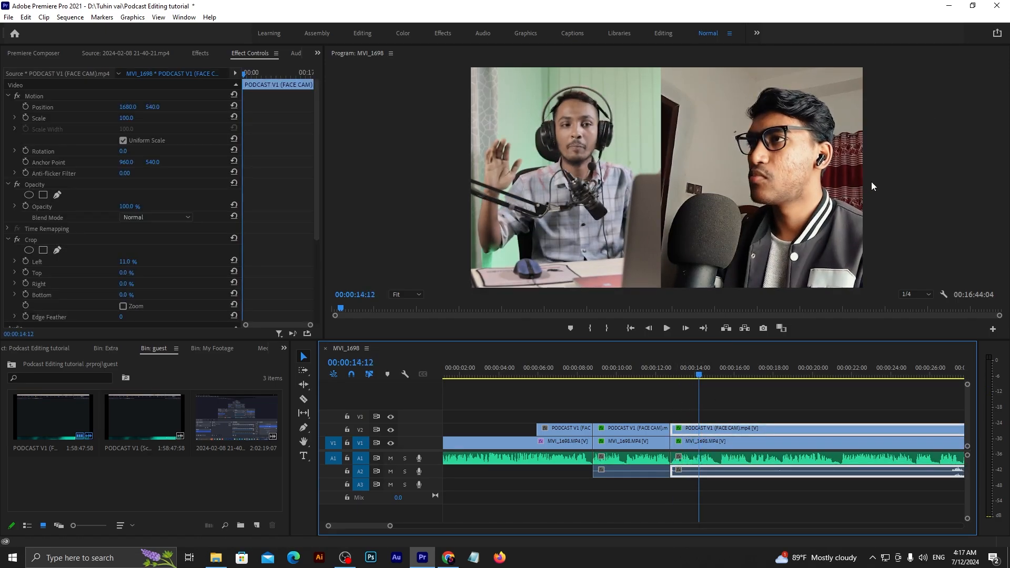
pyautogui.moveTo(676, 428); pyautogui.dragTo(728, 429)
pyautogui.scroll(2, 693, 437)
pyautogui.click(737, 513)
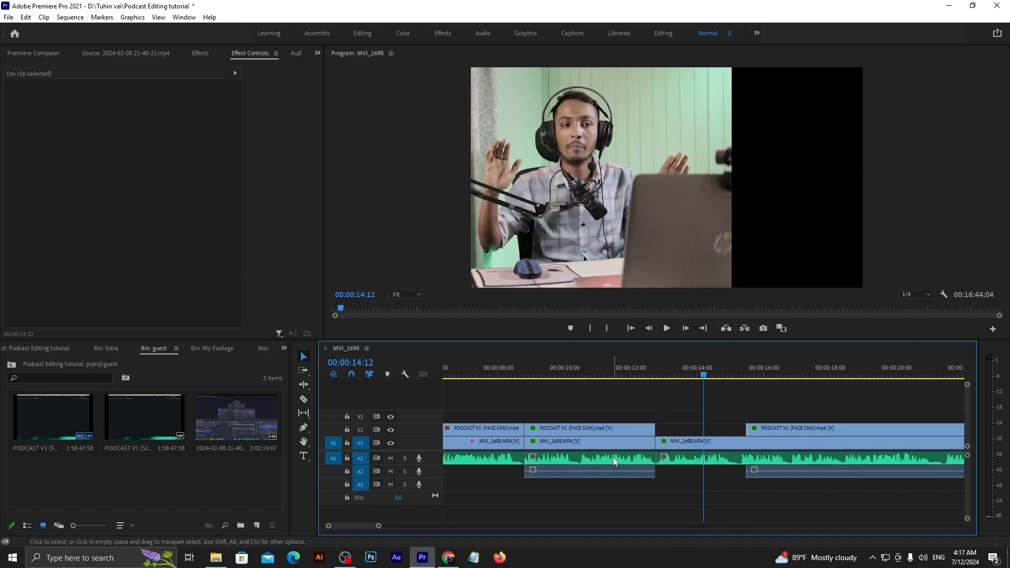
# Copy the Motion settings from the first host clip and paste them onto the host segment following the split screen, restoring position 960, 540
pyautogui.click(568, 375)
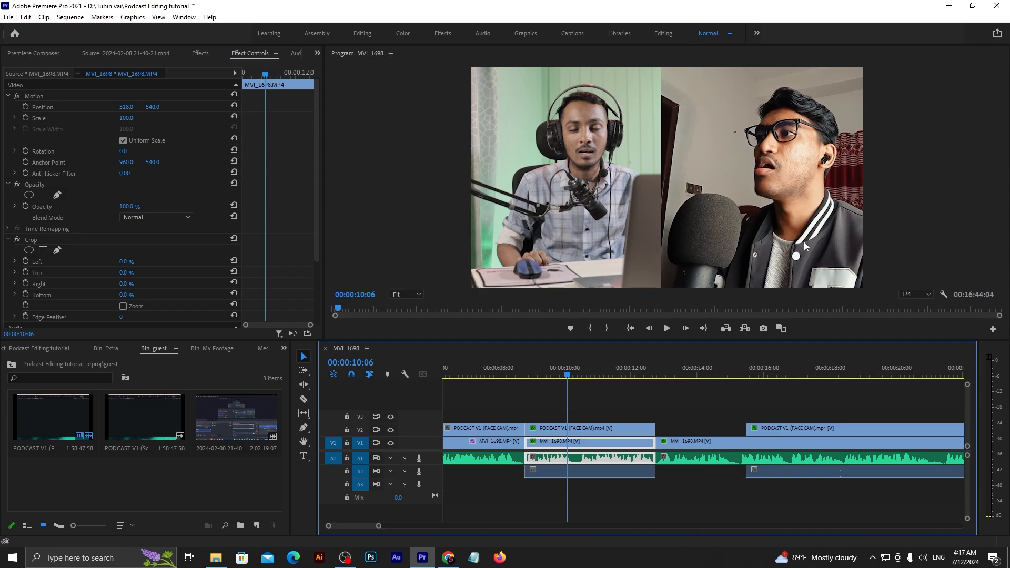
pyautogui.click(697, 364)
pyautogui.press('-')
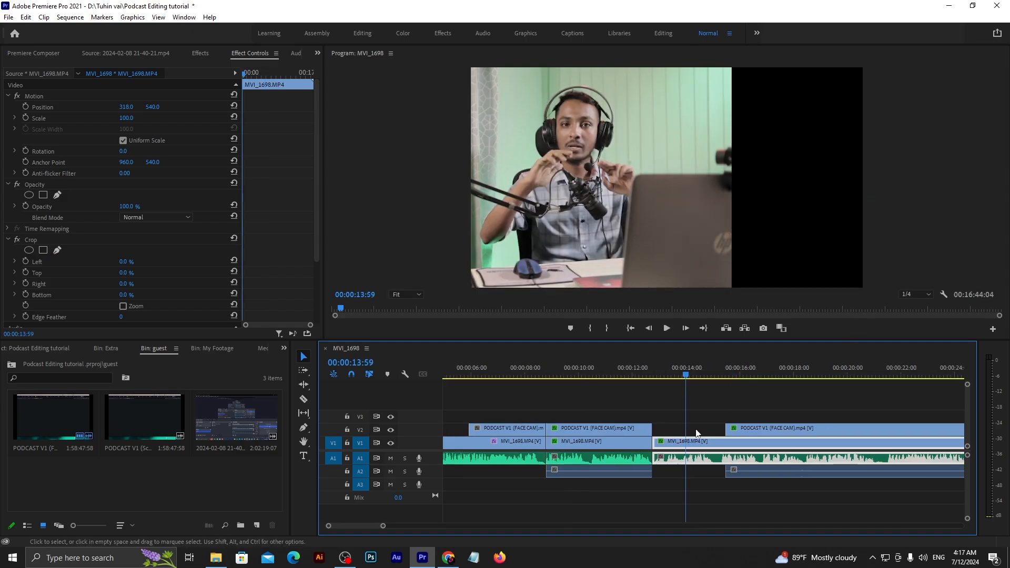
pyautogui.click(508, 443)
pyautogui.scroll(5, 572, 449)
pyautogui.press('-')
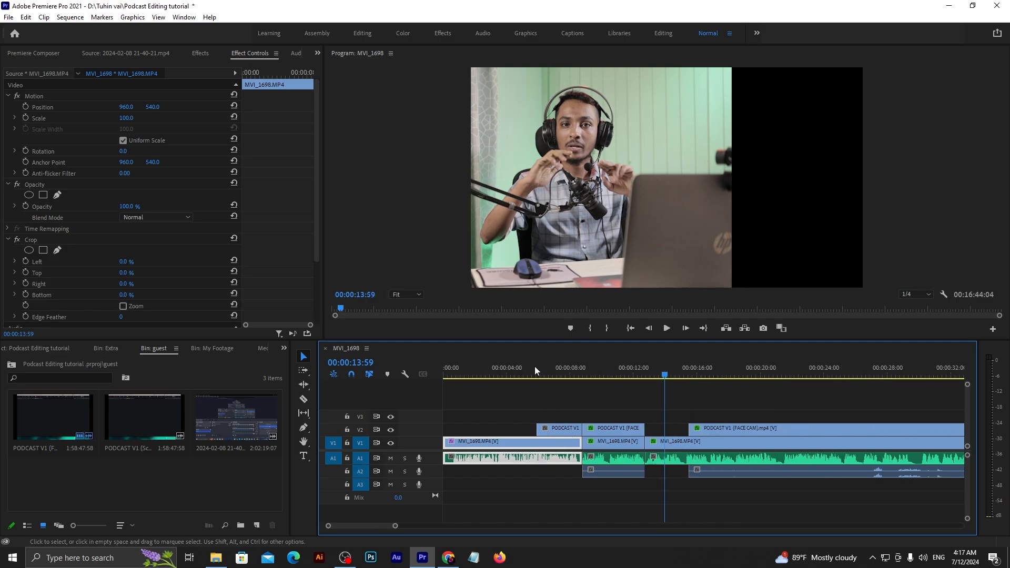
pyautogui.click(67, 95)
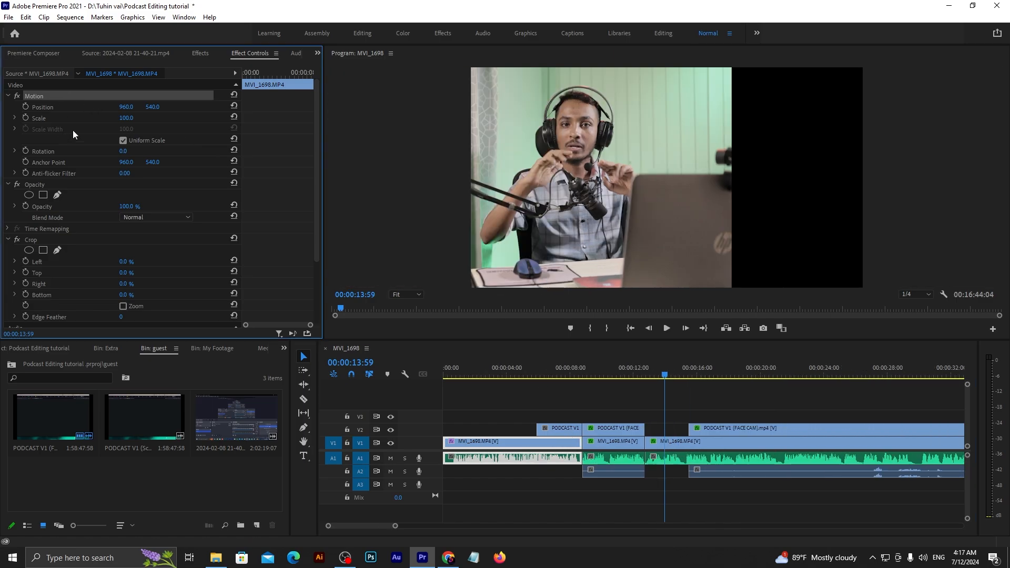
pyautogui.rightClick(74, 93)
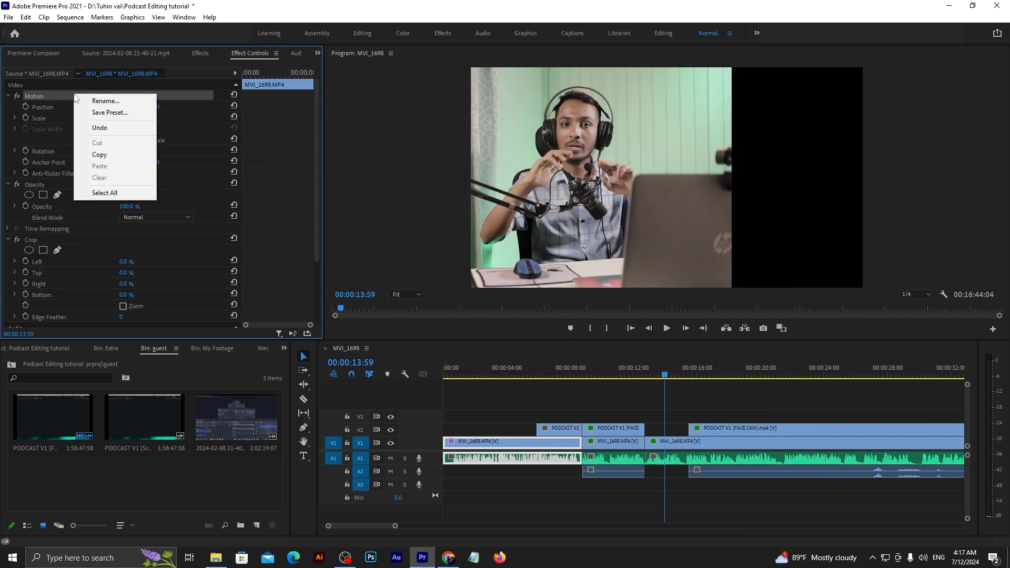
pyautogui.click(102, 155)
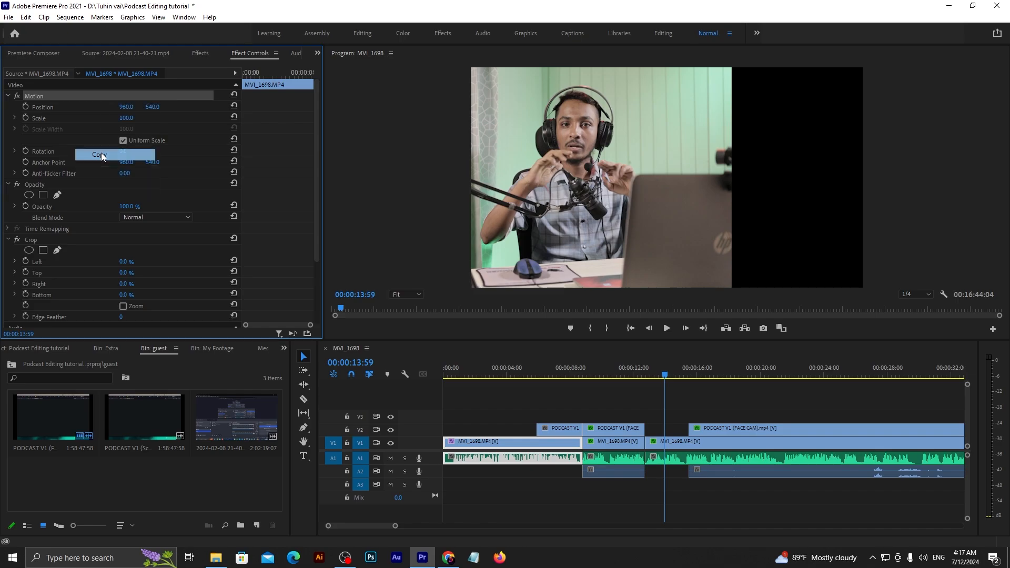
pyautogui.click(674, 443)
pyautogui.rightClick(276, 235)
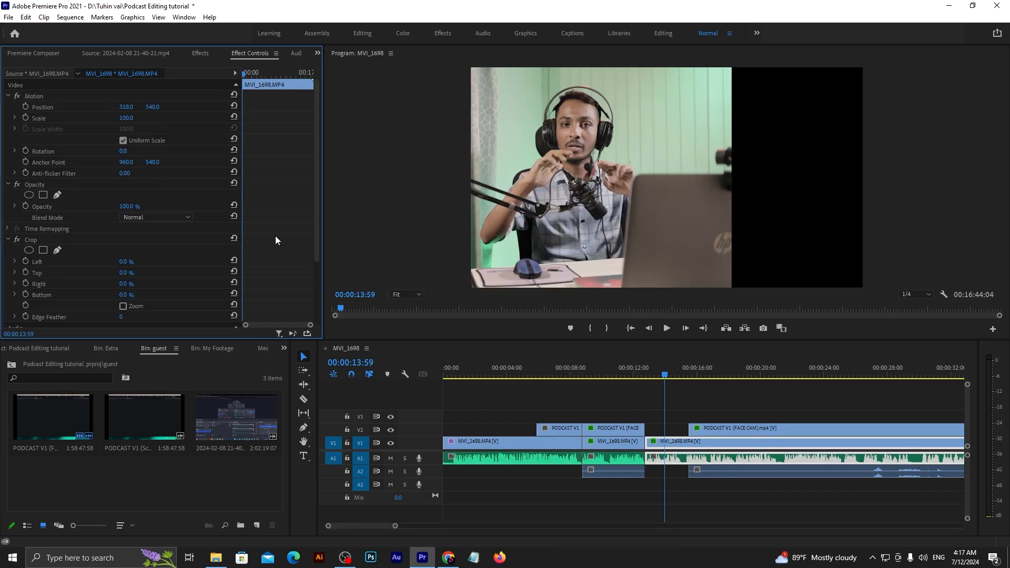
pyautogui.click(316, 281)
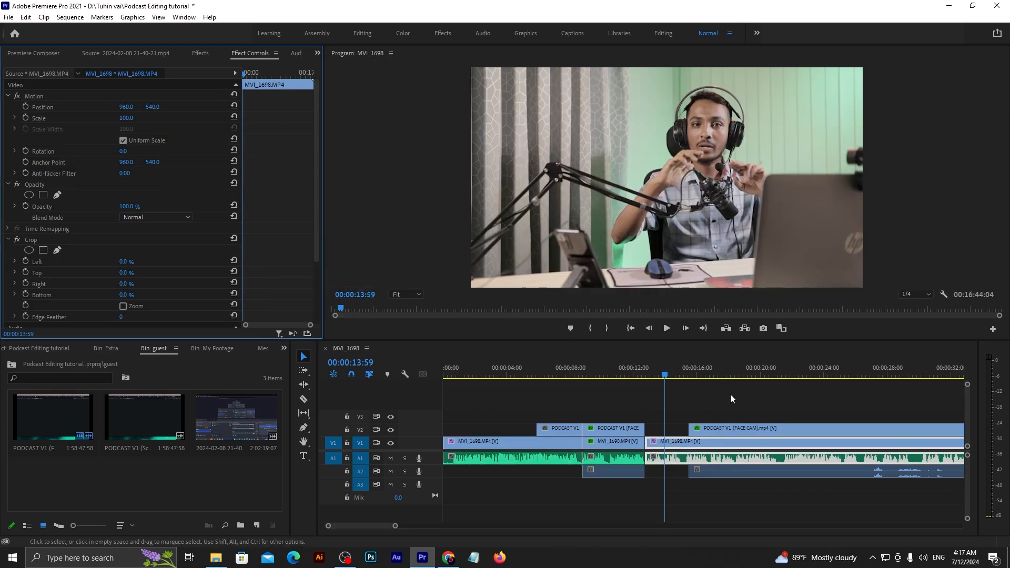
# Play the sequence from 00:00:12:09 to about 00:00:16:55 to check the change from split screen to host shot, and save the project
pyautogui.click(678, 492)
pyautogui.press('=')
pyautogui.press('=')
pyautogui.click(626, 366)
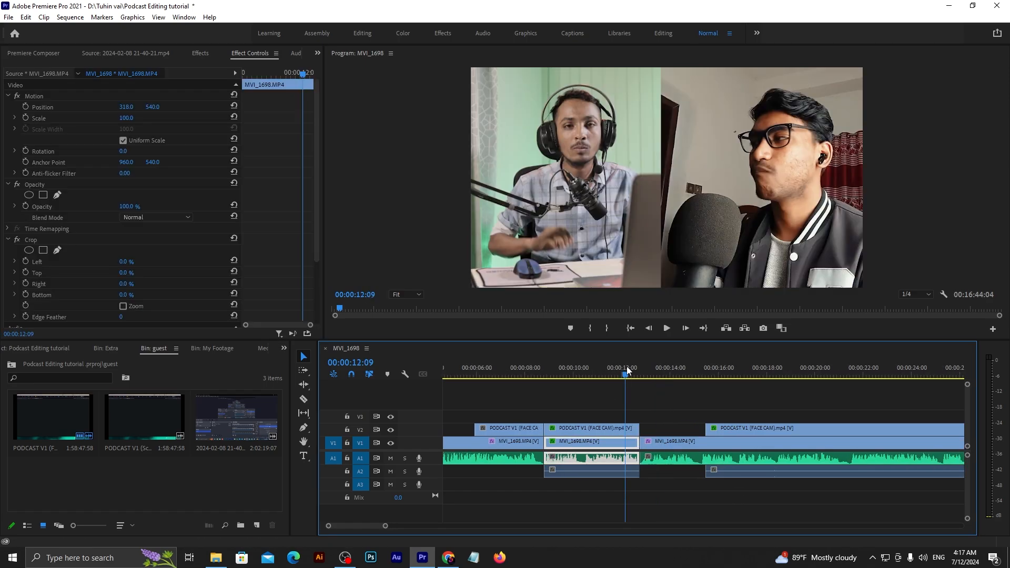
pyautogui.press('space')
pyautogui.press('-')
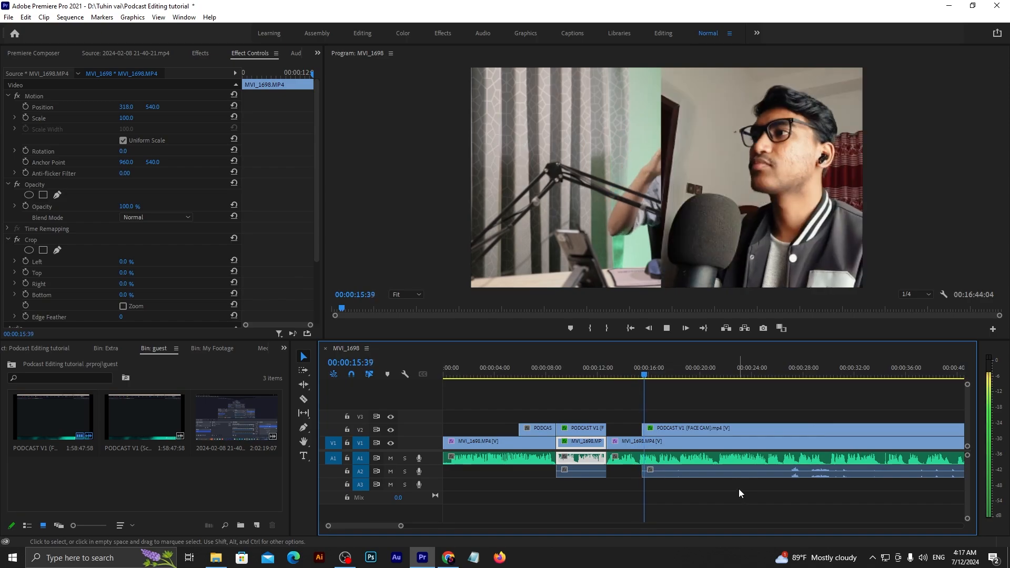
pyautogui.press('space')
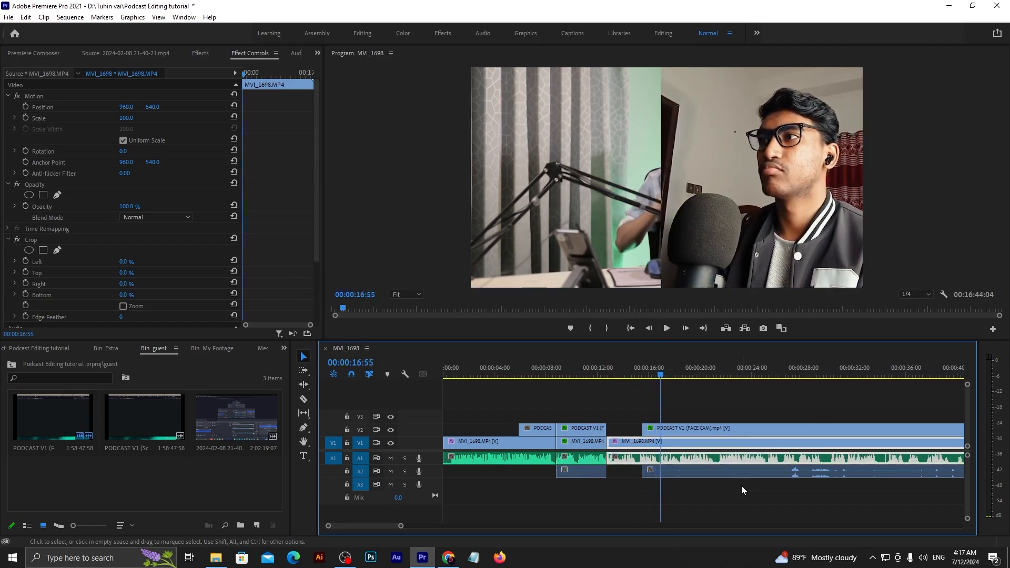
pyautogui.hotkey('ctrl', 's')
pyautogui.press('-')
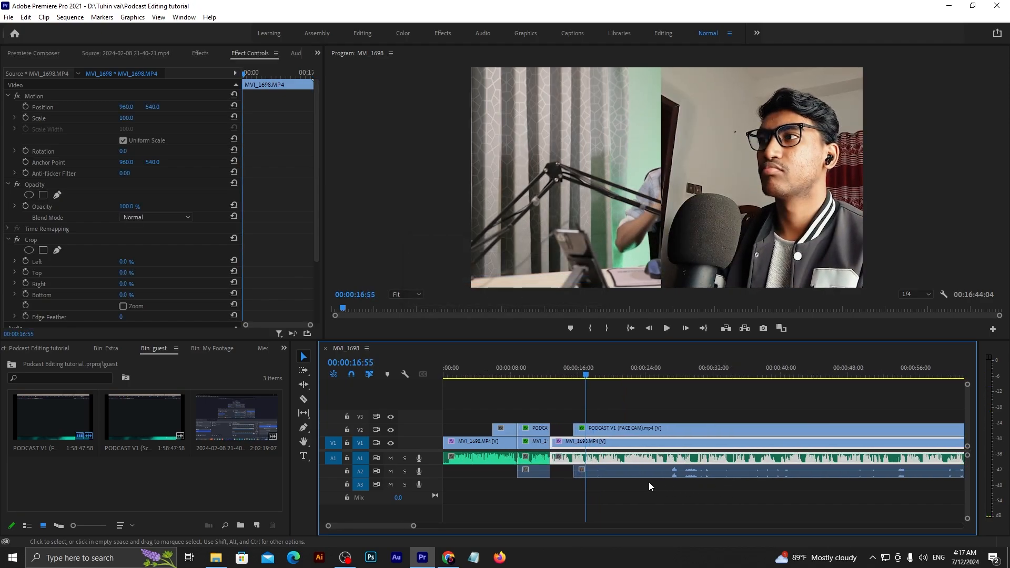
# Compare the single host, single face cam and split-screen shots at several points between about 4 and 14 seconds
pyautogui.click(502, 378)
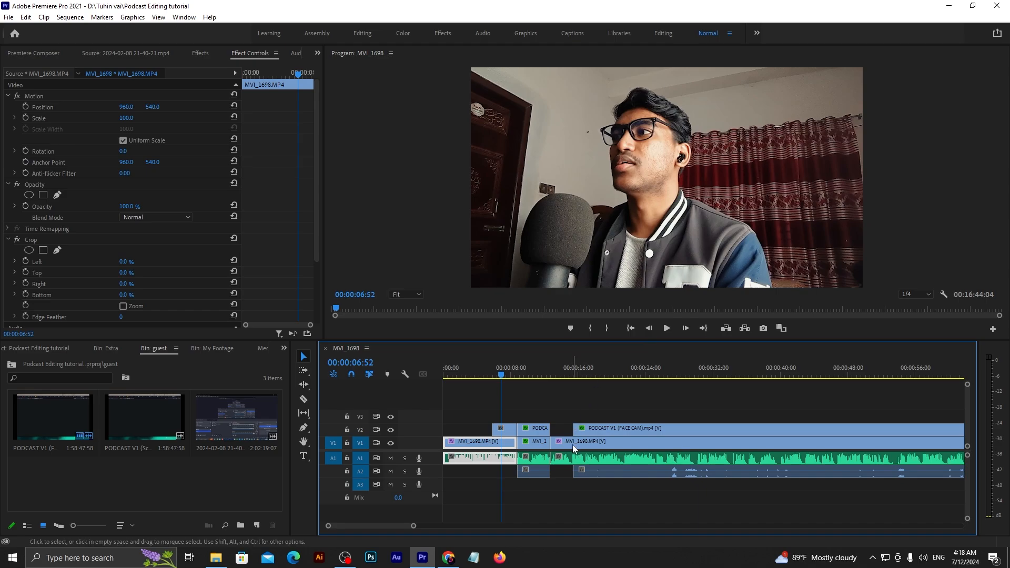
pyautogui.click(564, 488)
pyautogui.press('=')
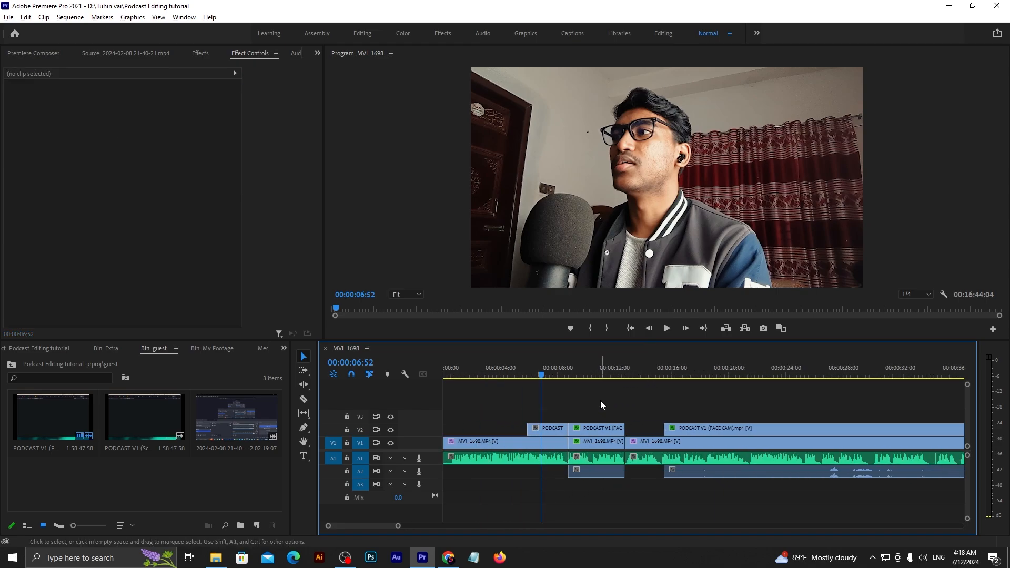
pyautogui.click(589, 369)
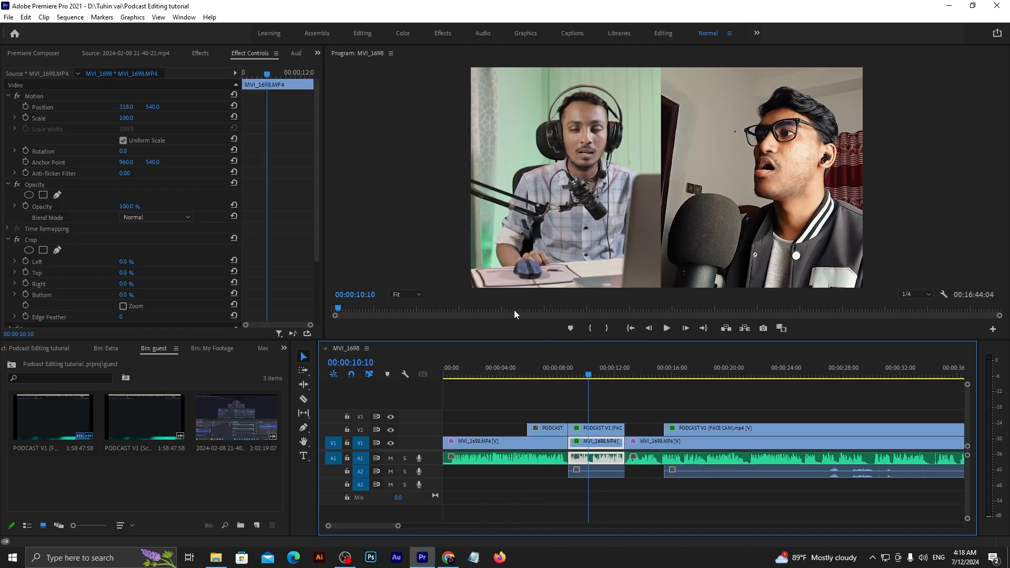
pyautogui.click(551, 369)
pyautogui.moveTo(550, 367); pyautogui.dragTo(640, 368)
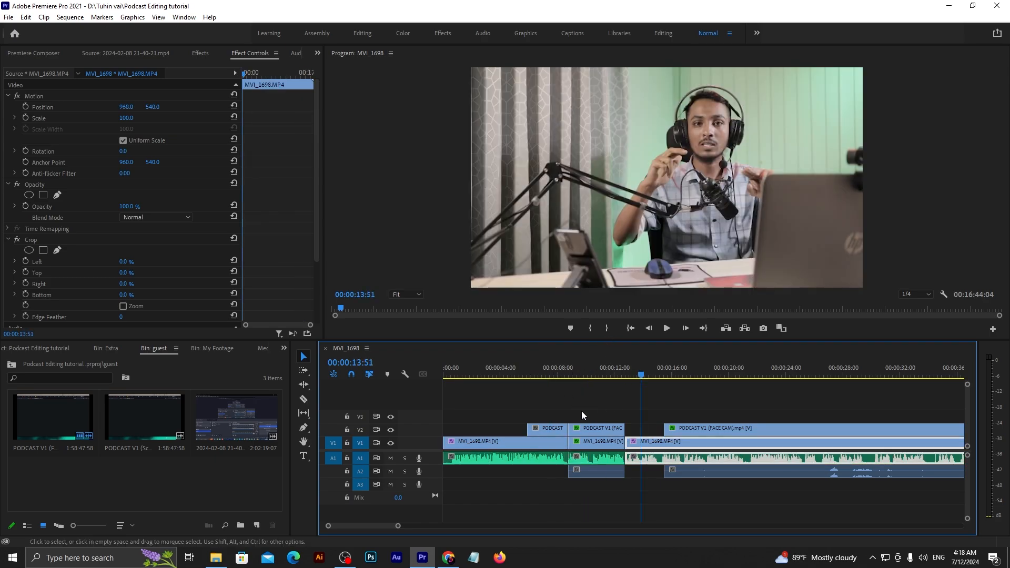
pyautogui.click(503, 371)
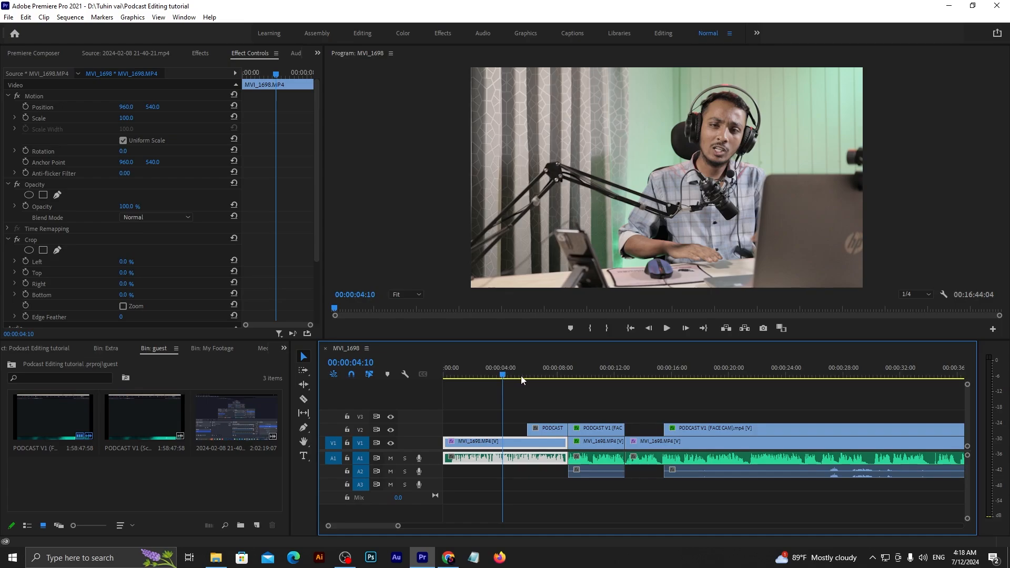
pyautogui.click(556, 372)
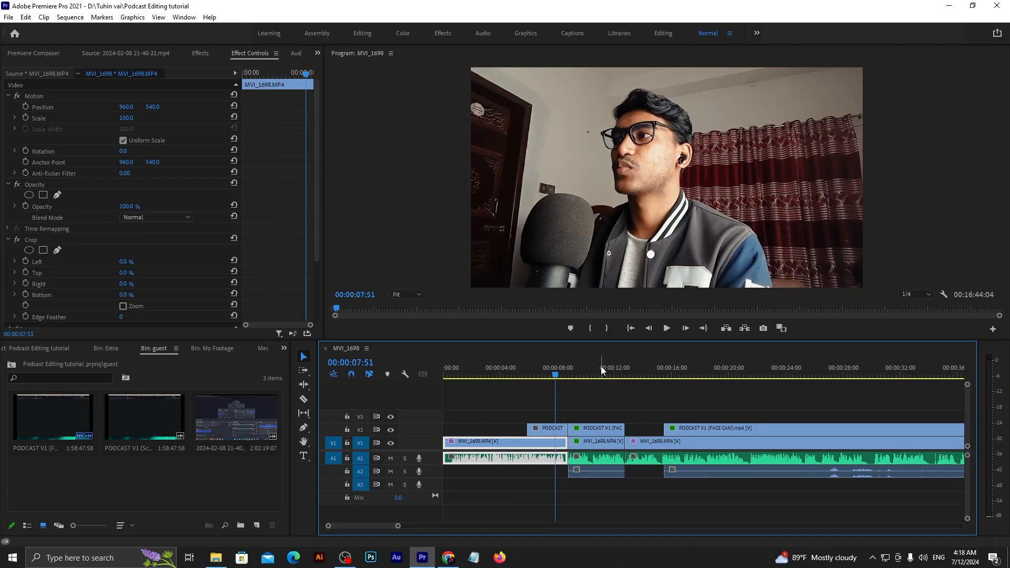
pyautogui.click(596, 373)
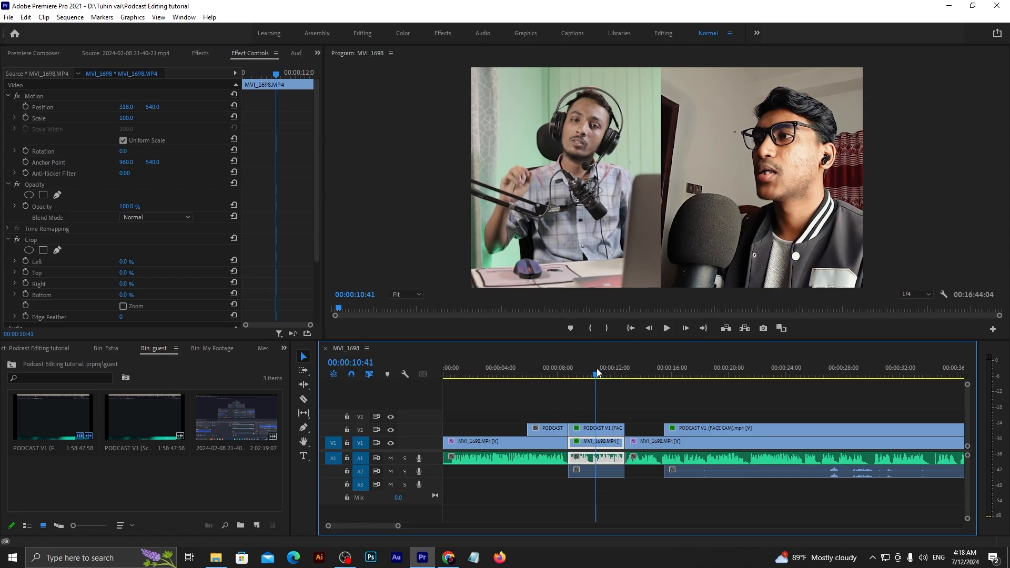
# Play the sequence from just before the first face cam shot, and replay the split-screen transition up to 00:00:10:18
pyautogui.click(653, 502)
pyautogui.press('-')
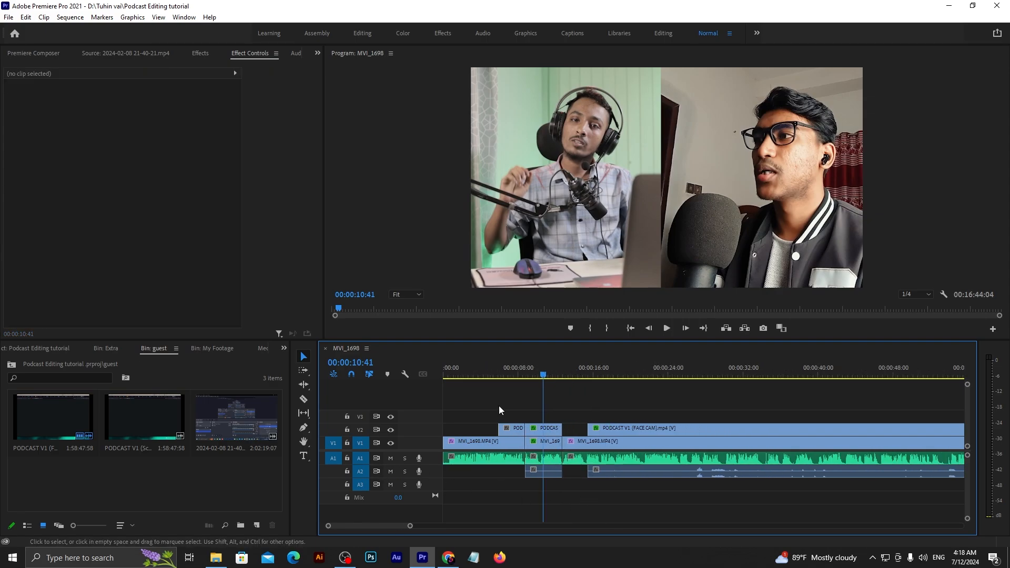
pyautogui.click(494, 374)
pyautogui.press('space')
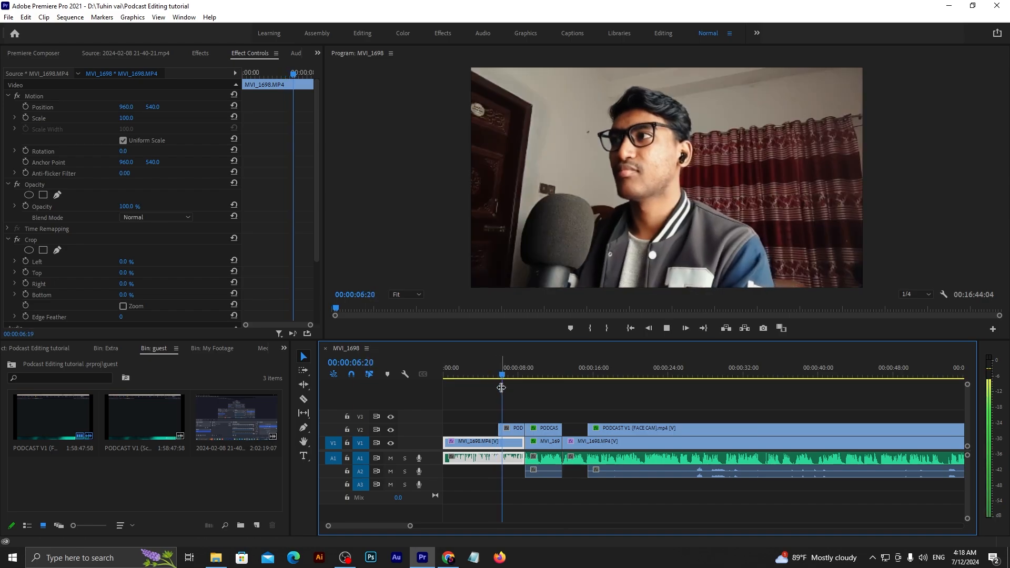
pyautogui.press('space')
pyautogui.click(524, 373)
pyautogui.press('space')
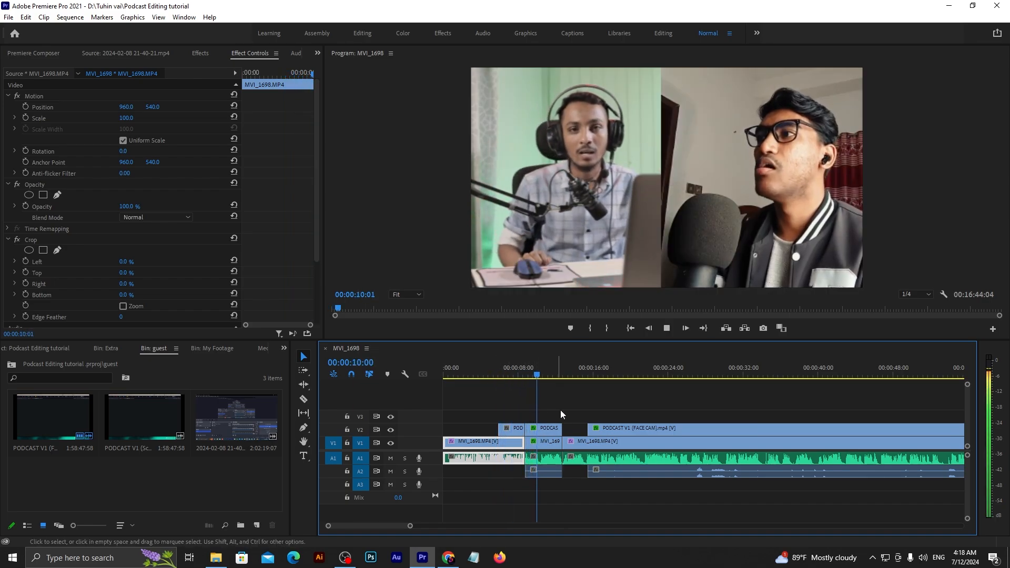
pyautogui.click(541, 457)
pyautogui.press('space')
# Lower the system speaker volume and clear the clip selection in the timeline
pyautogui.click(922, 557)
pyautogui.click(884, 532)
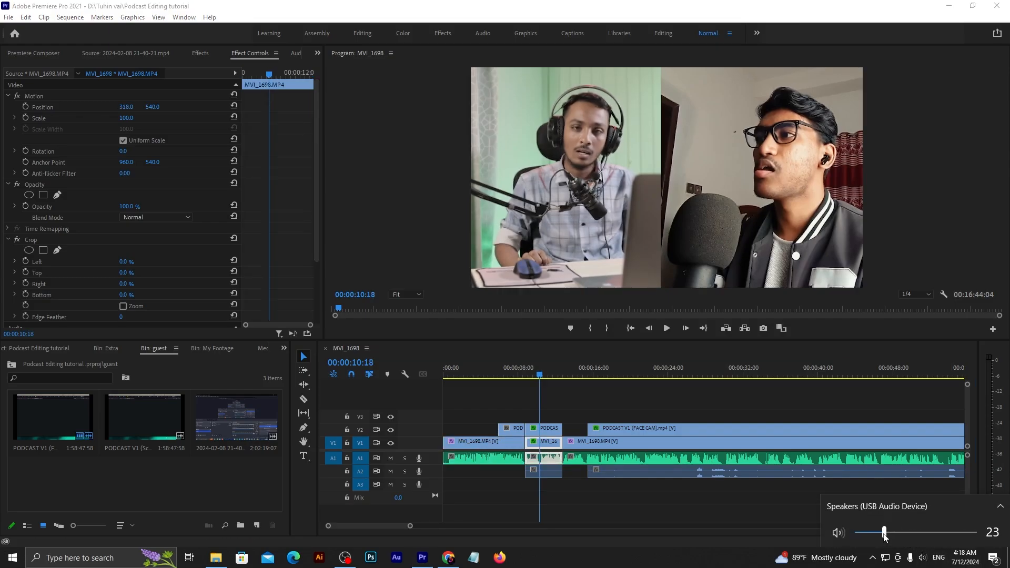
pyautogui.moveTo(884, 533); pyautogui.dragTo(870, 532)
pyautogui.click(554, 392)
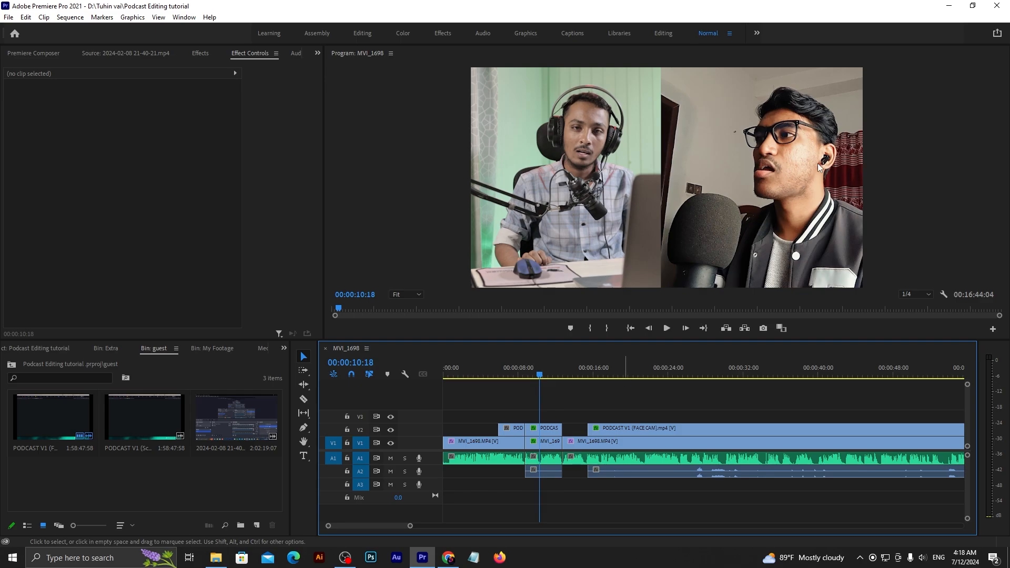
# Move the playhead to 00:00:11:41 and examine the whole sequence's clip layout and audio waveforms
pyautogui.click(553, 368)
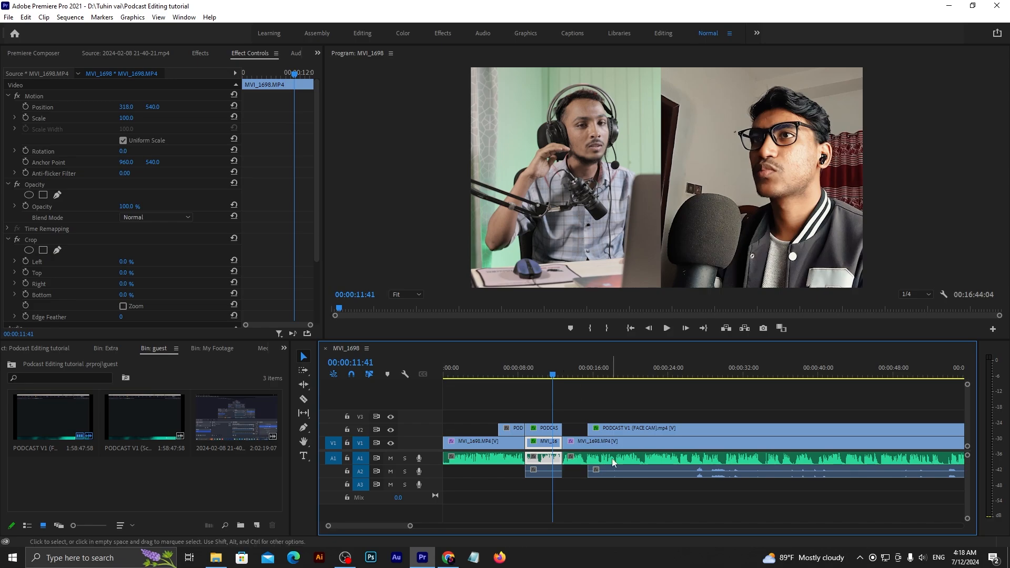
pyautogui.scroll(-3, 631, 473)
pyautogui.scroll(-10, 631, 476)
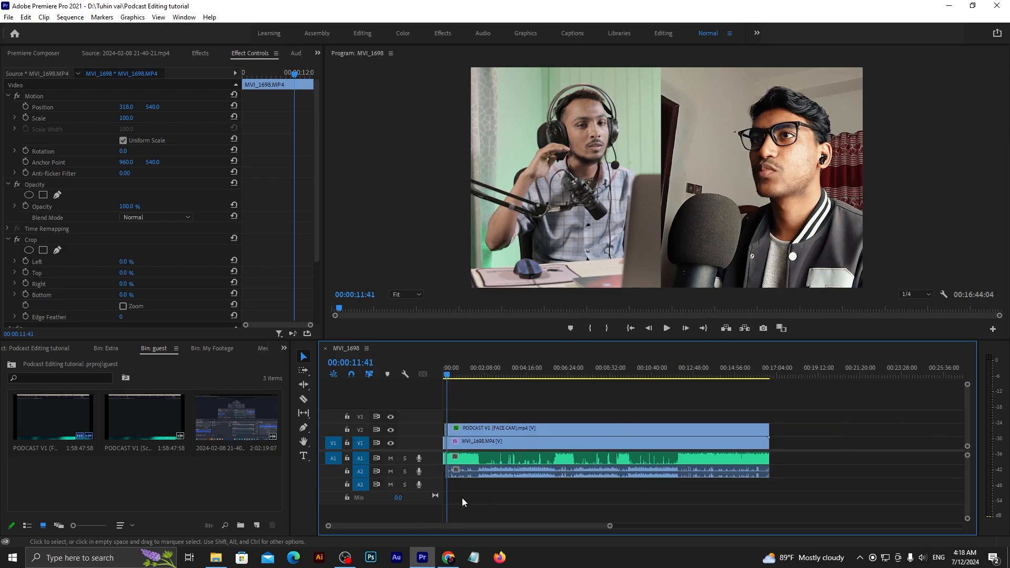
pyautogui.click(520, 491)
pyautogui.scroll(4, 510, 493)
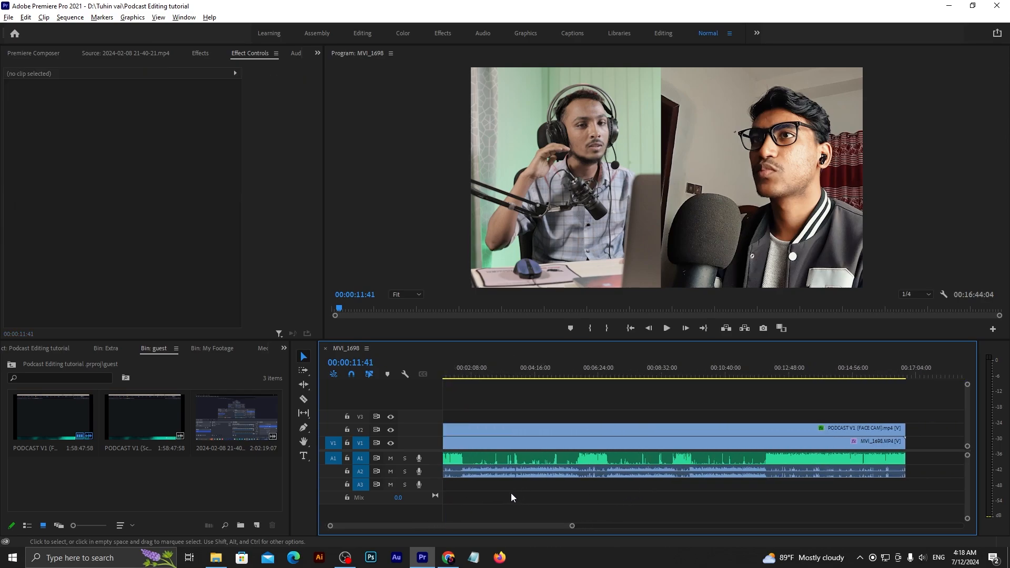
pyautogui.scroll(5, 487, 483)
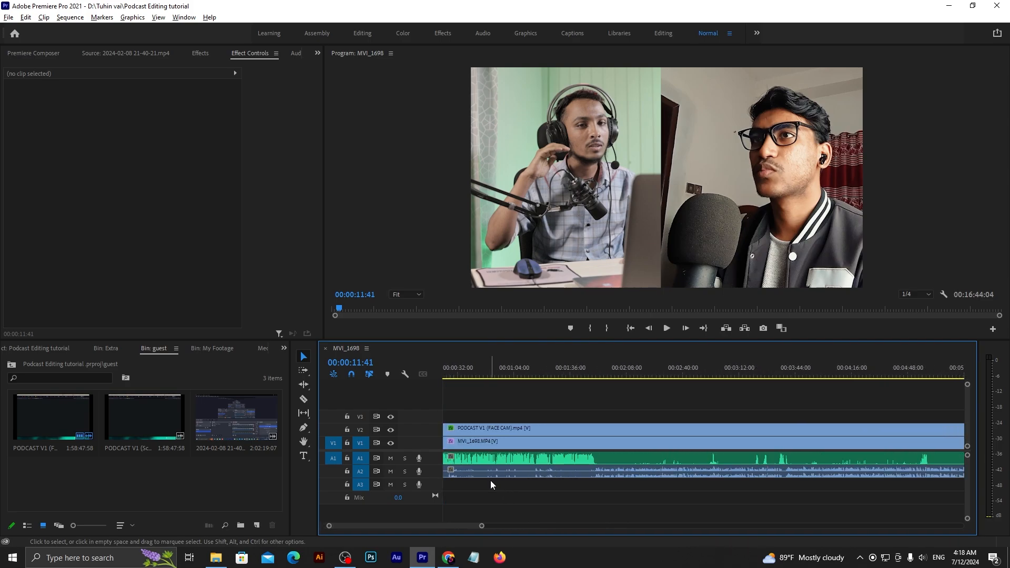
pyautogui.scroll(4, 492, 480)
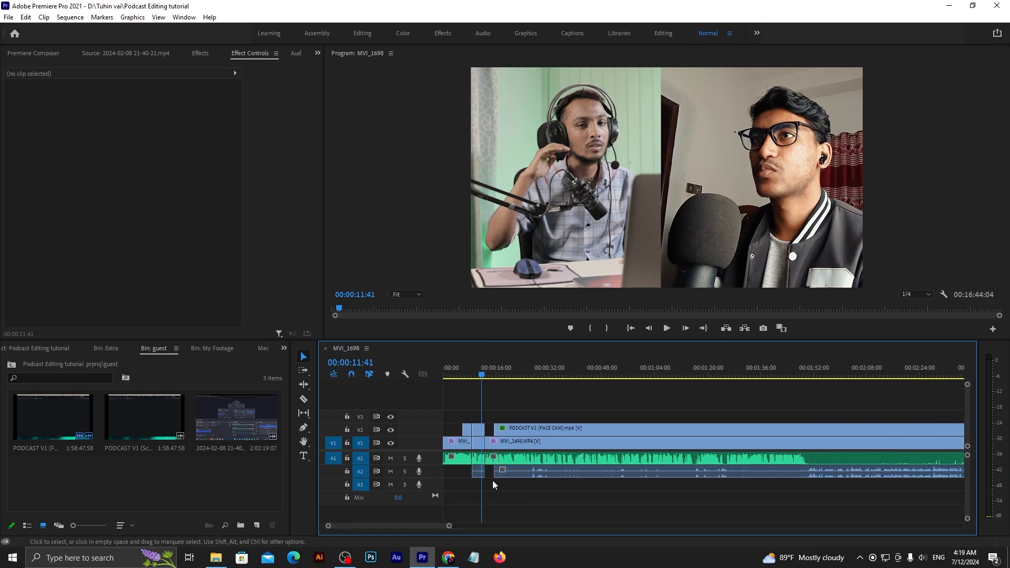
# Examine the opening cuts between the host, face cam and split-screen segments within about the first 16 seconds
pyautogui.hscroll(-1, 493, 479)
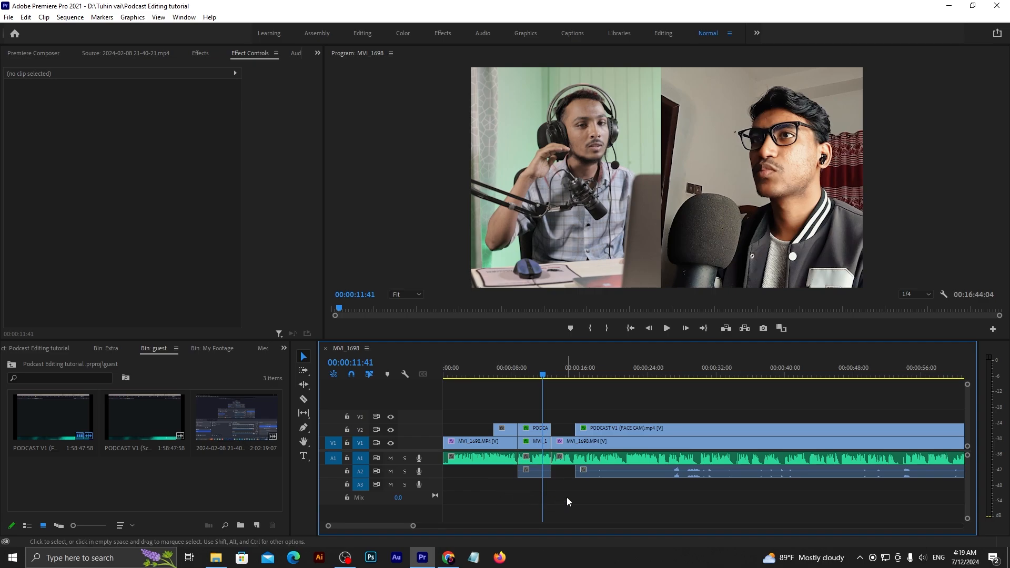
pyautogui.scroll(2, 543, 466)
pyautogui.hscroll(-4, 543, 465)
pyautogui.moveTo(585, 394); pyautogui.dragTo(620, 494)
pyautogui.click(627, 494)
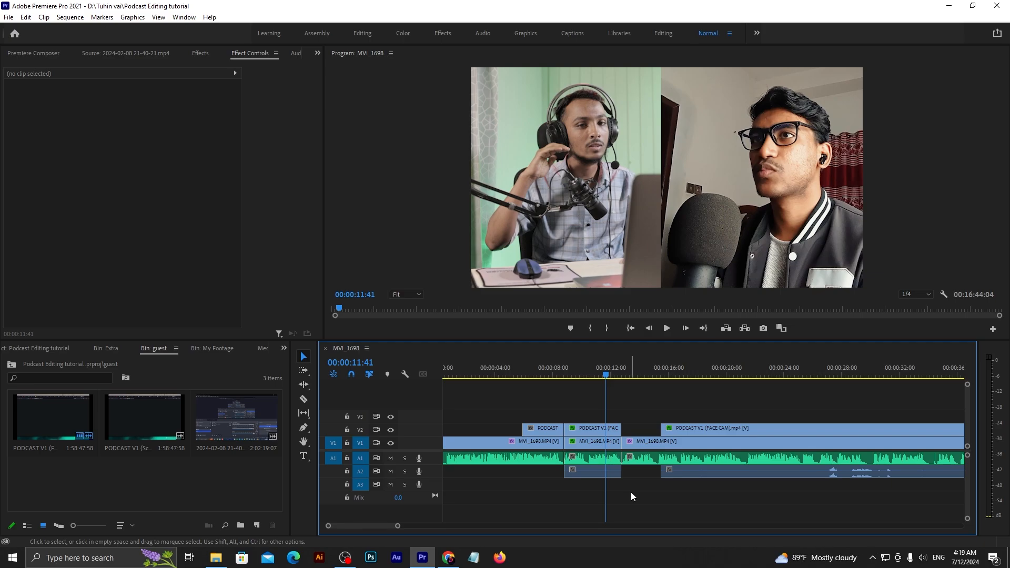
pyautogui.press('-')
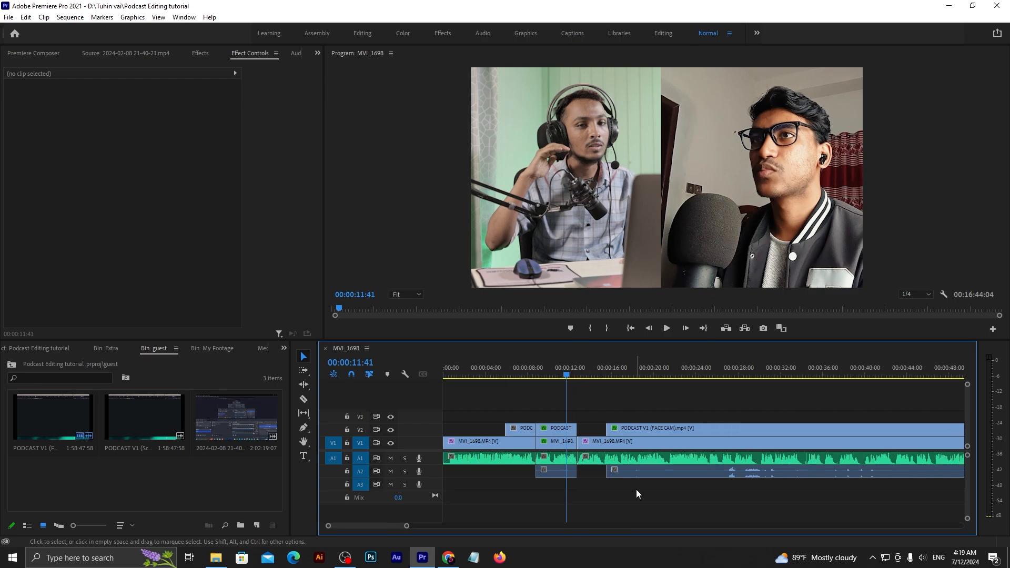
pyautogui.press('-')
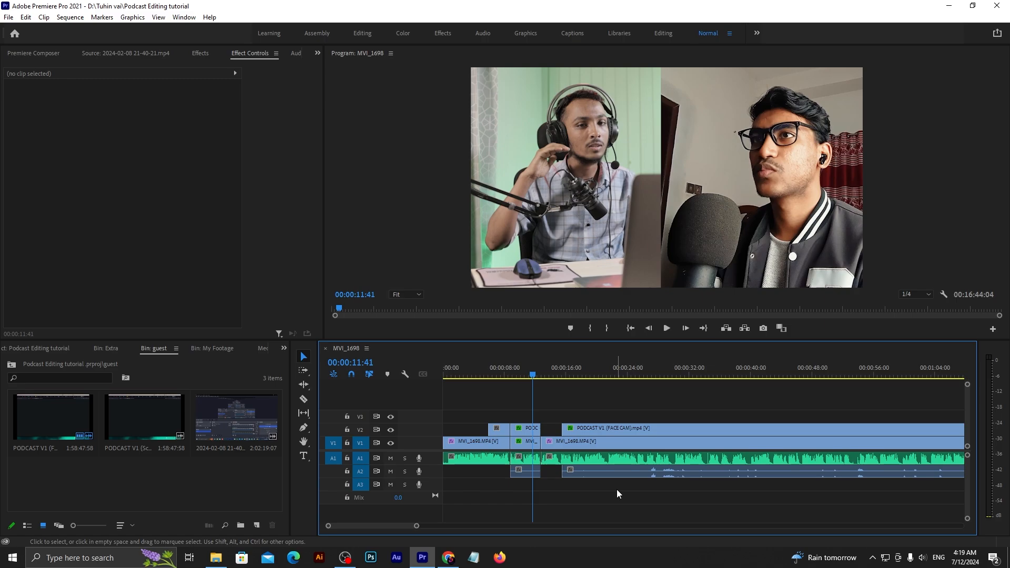
pyautogui.scroll(2, 478, 431)
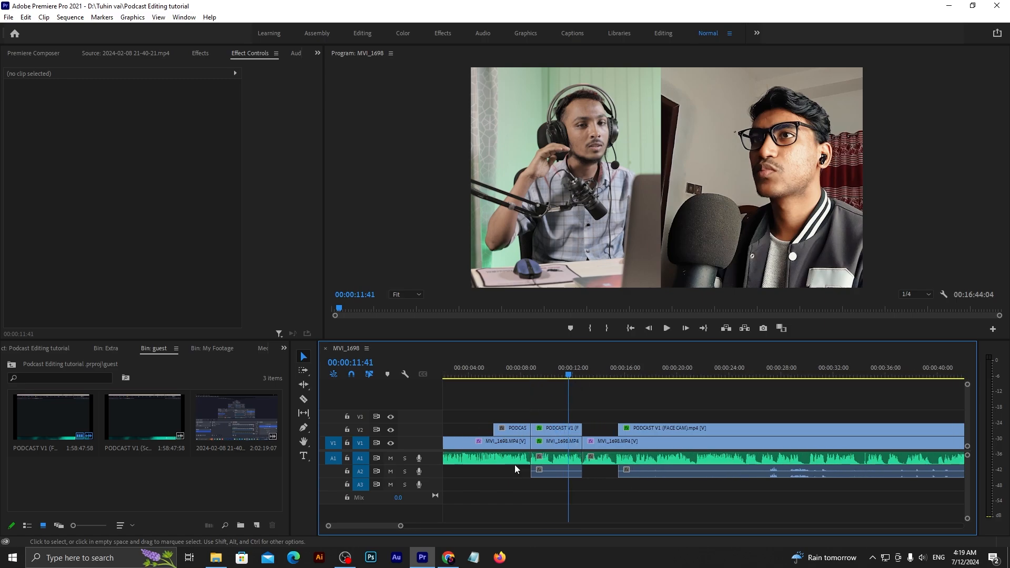